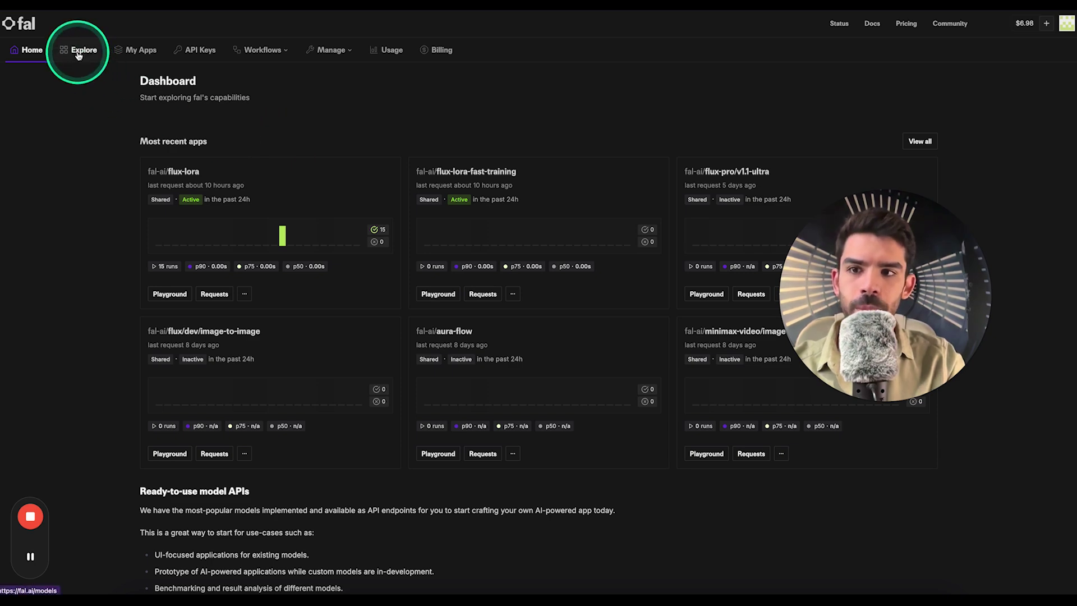
Browse fal's model gallery and open the flux-lora-fast-training model from the featured models
click(79, 54)
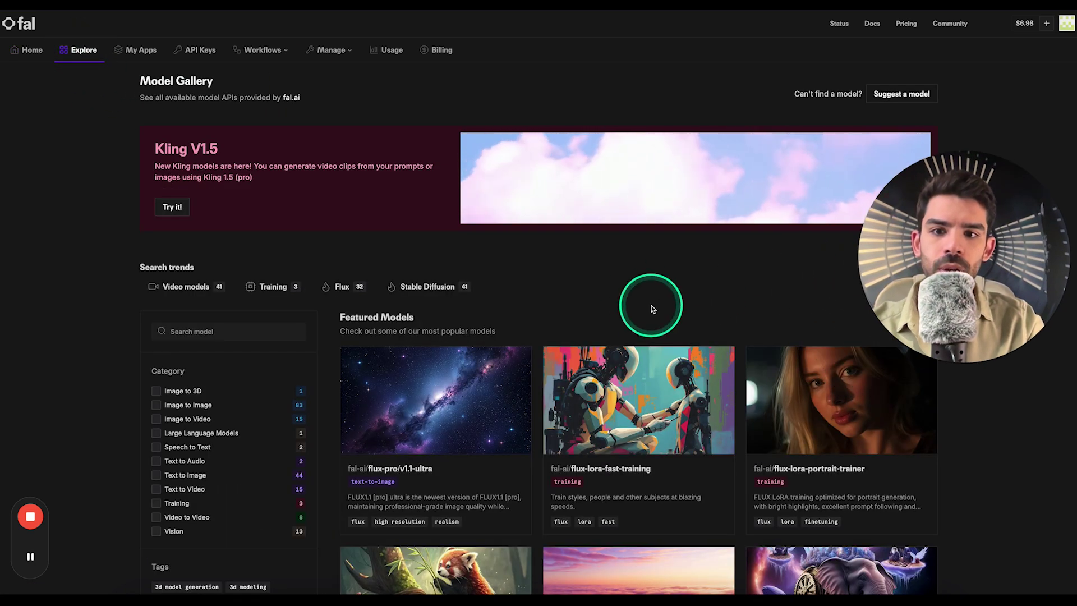
scroll(652, 308, down, 4)
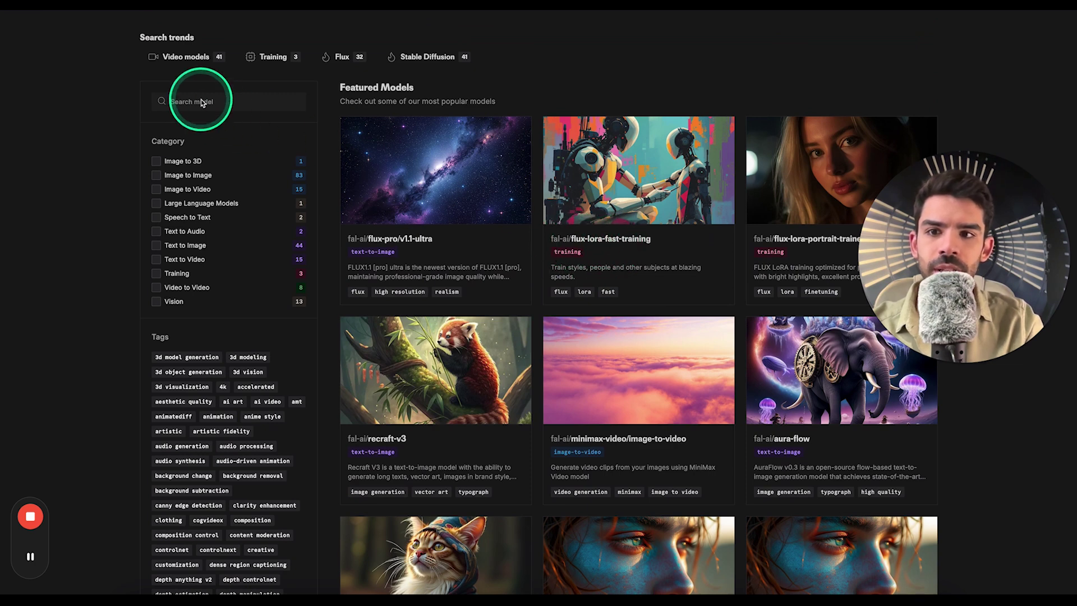
scroll(457, 241, down, 1)
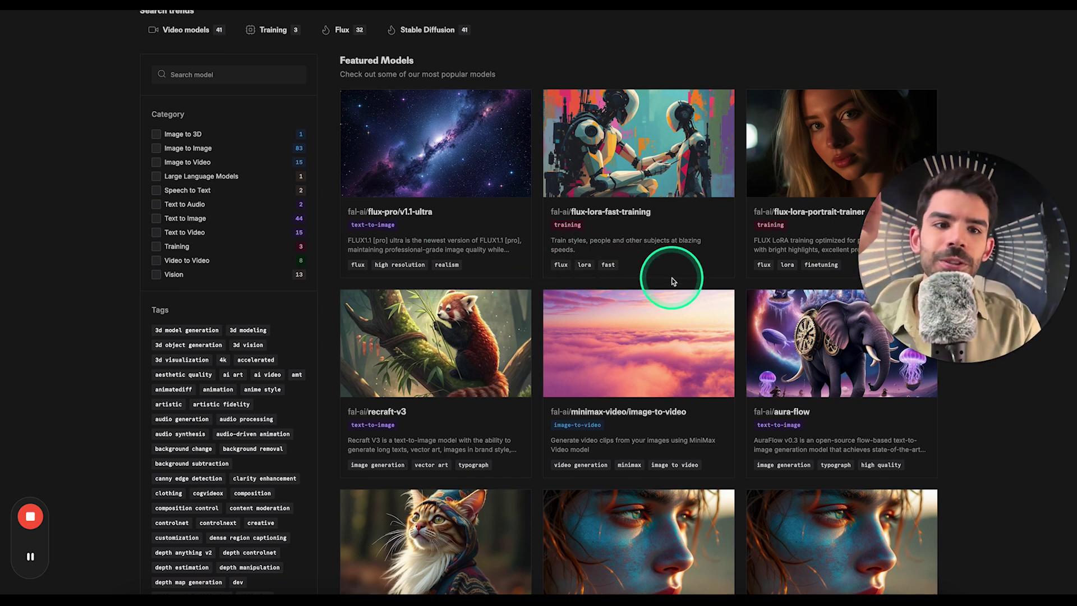
scroll(673, 280, down, 3)
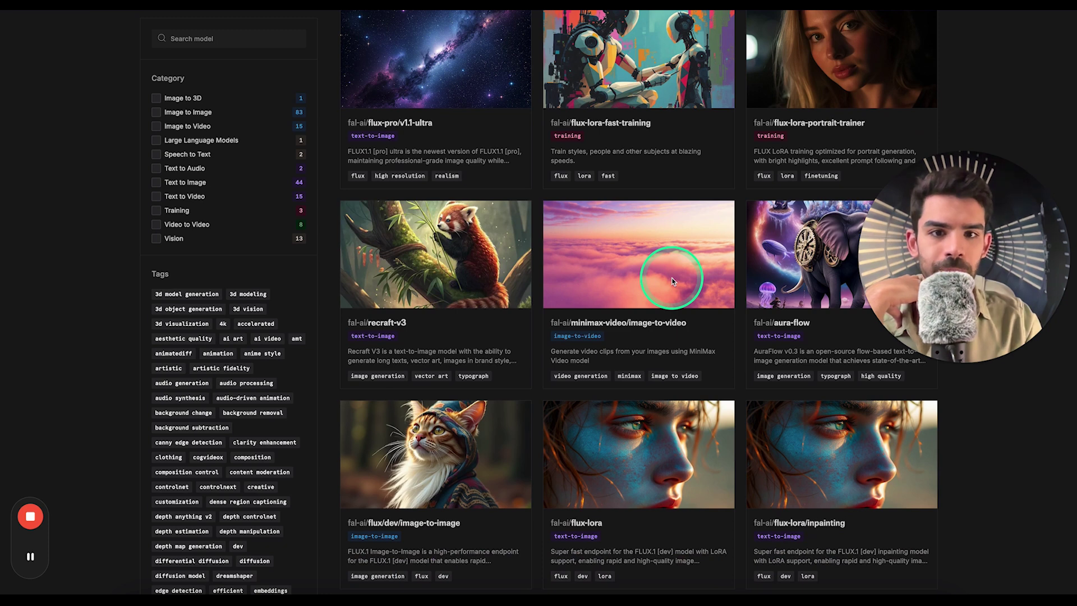
scroll(676, 252, up, 2)
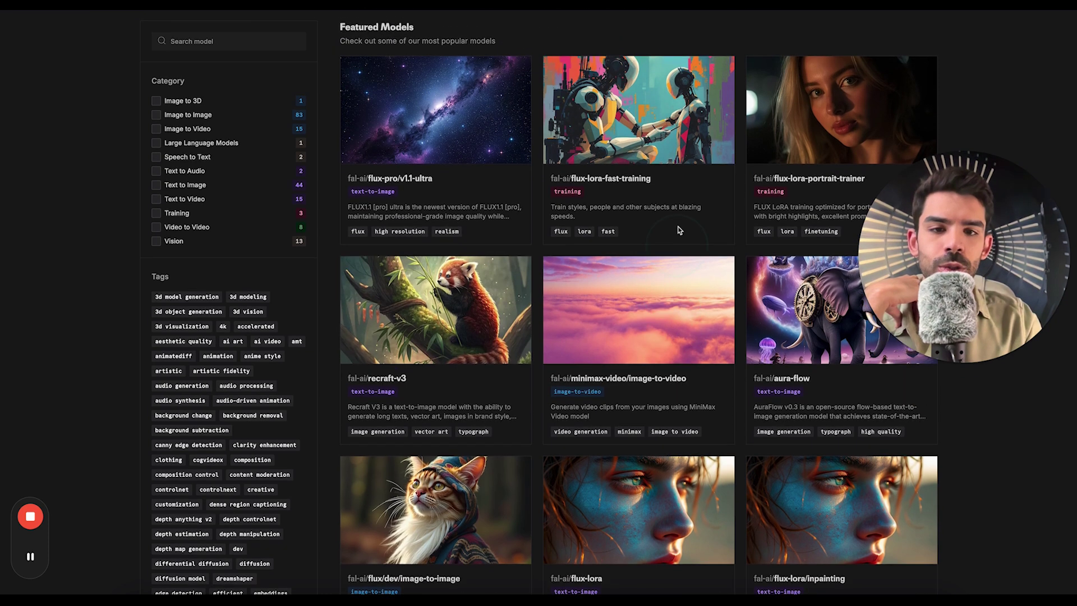
click(598, 184)
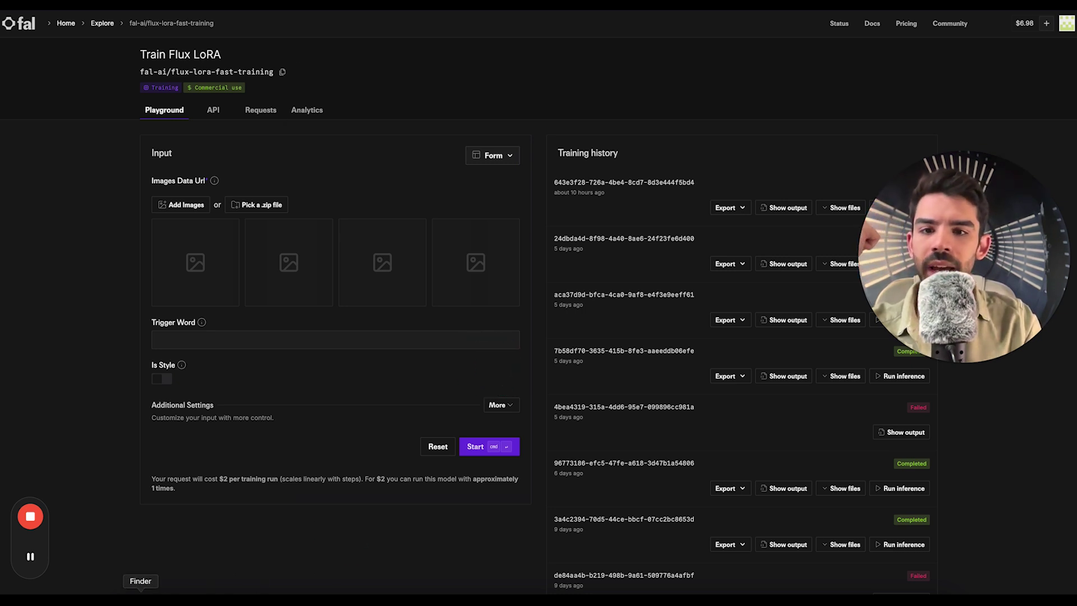
Switch to Finder, open the folder of LoRA training photos, select the third JPEG and enlarge the window
click(140, 599)
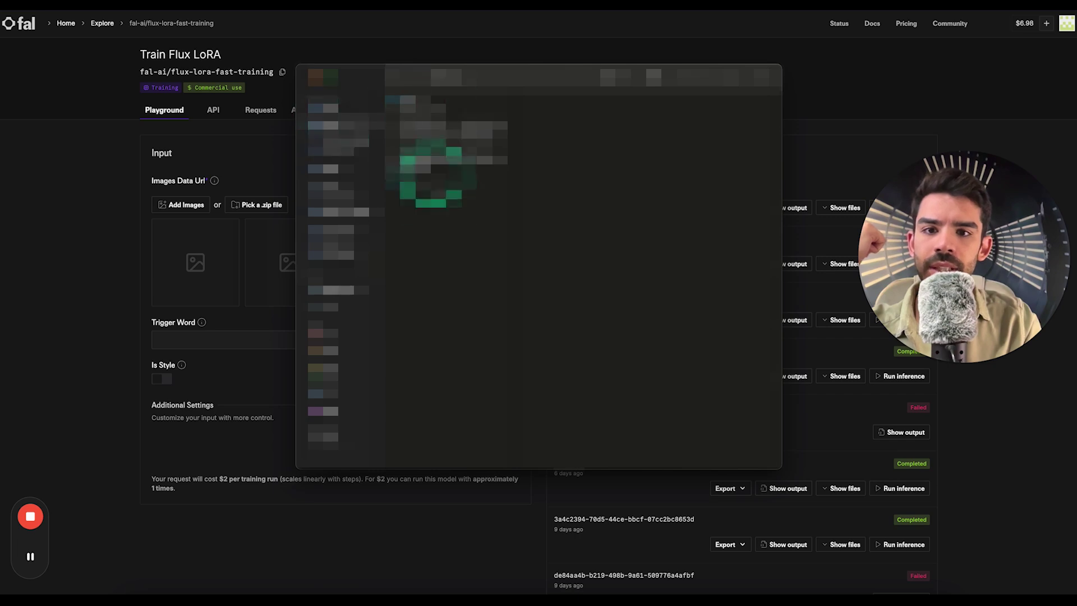
click(569, 100)
click(680, 100)
click(627, 123)
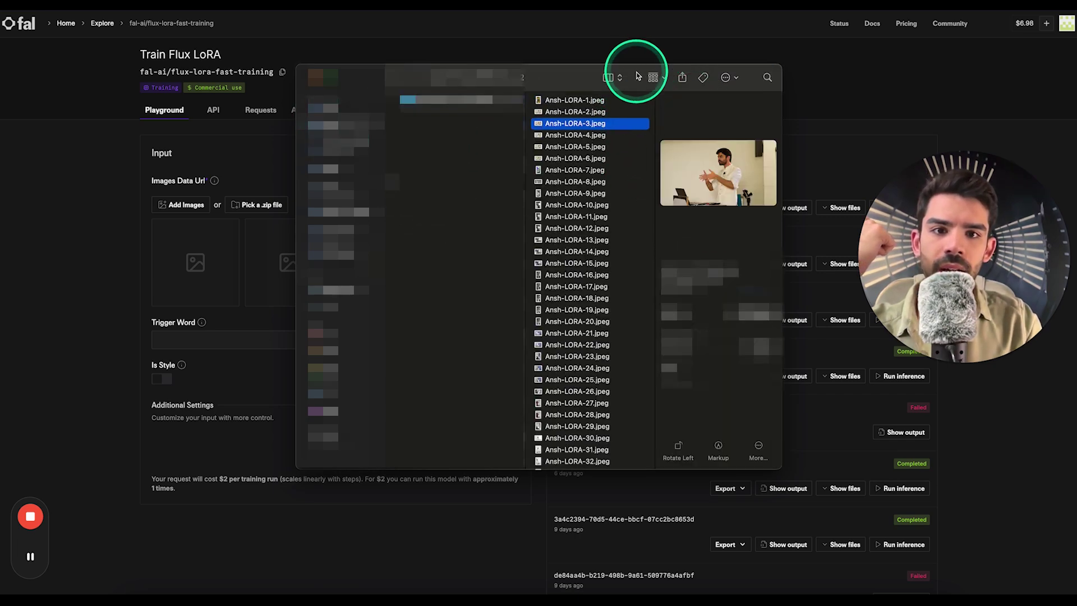
drag(636, 67, 534, 48)
drag(687, 457, 831, 536)
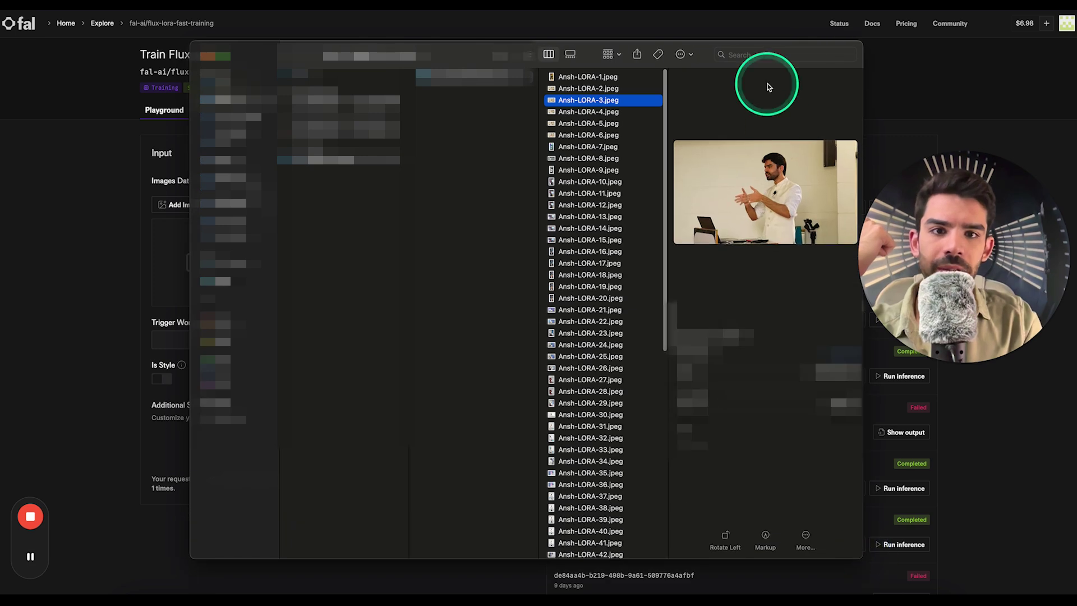
Show the training photo folder as a gallery and examine the photos one after another
click(570, 54)
key(Right)
key(Right)
key(Right)
key(Right)
key(Right)
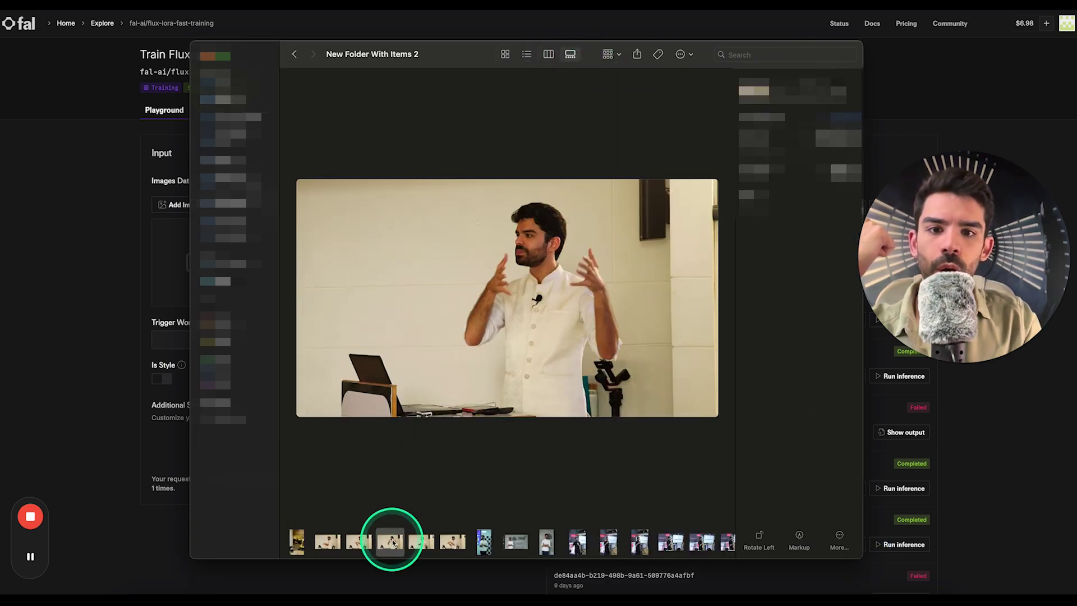
key(Right)
key(Right)
key(Right)
key(Right)
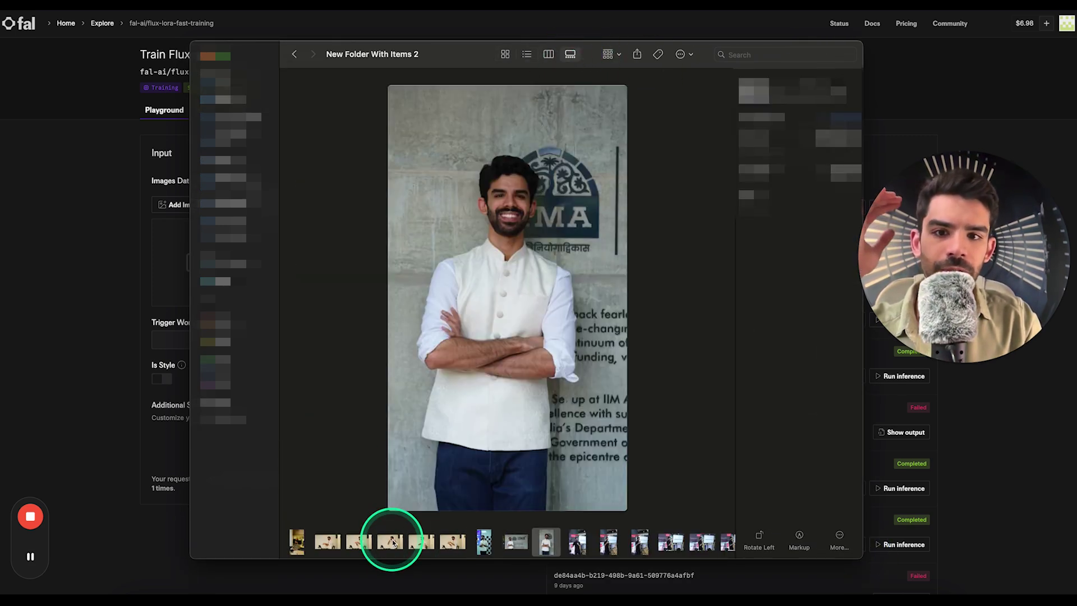
key(Right)
key(Right)
key(Right)
key(Right)
key(Right)
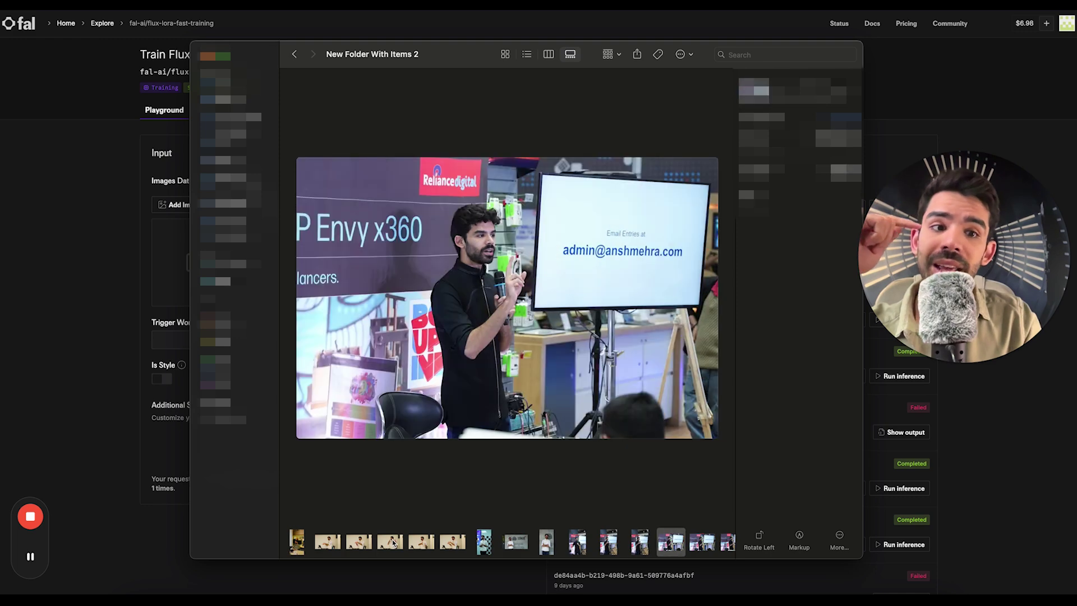
key(Right)
key(Right)
key(Right)
key(Right)
key(Right)
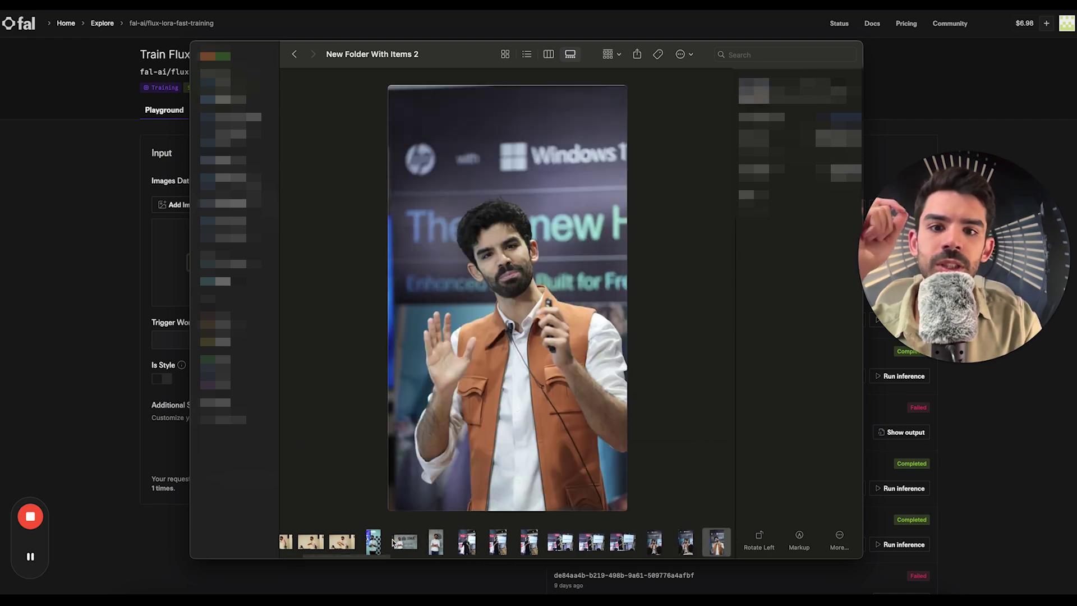
key(Right)
key(Right)
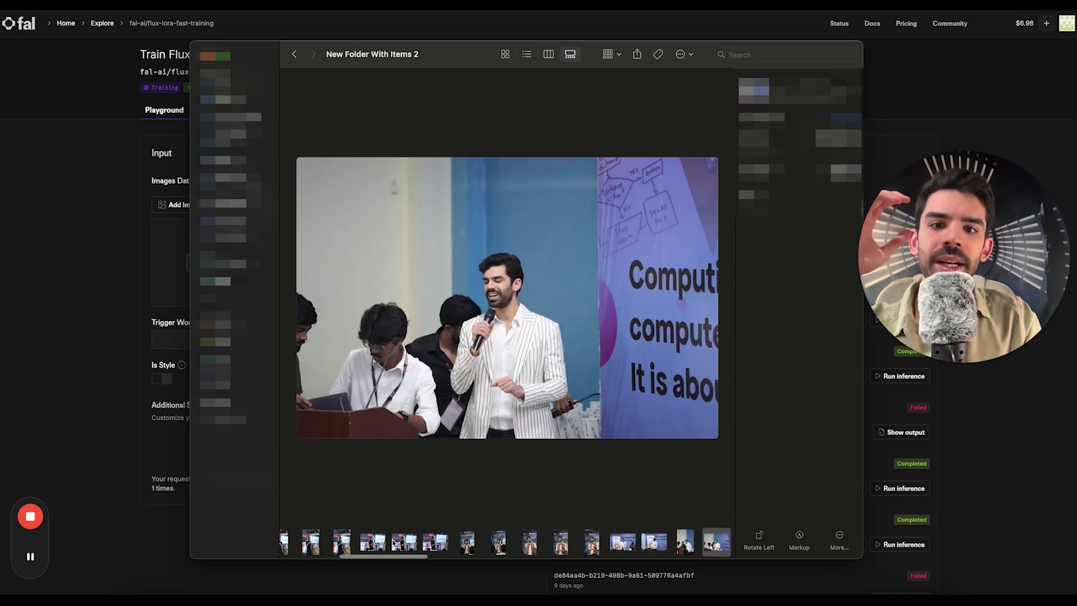
key(Right)
key(Right)
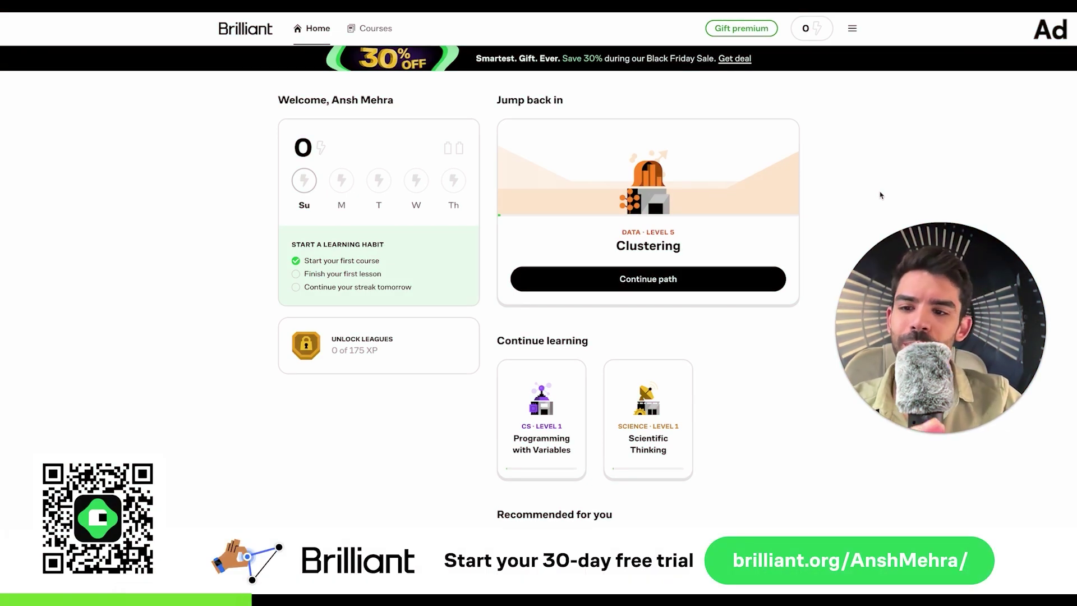
Switch to the Brilliant site, look over the home page and open the Courses catalogue
scroll(880, 194, down, 1)
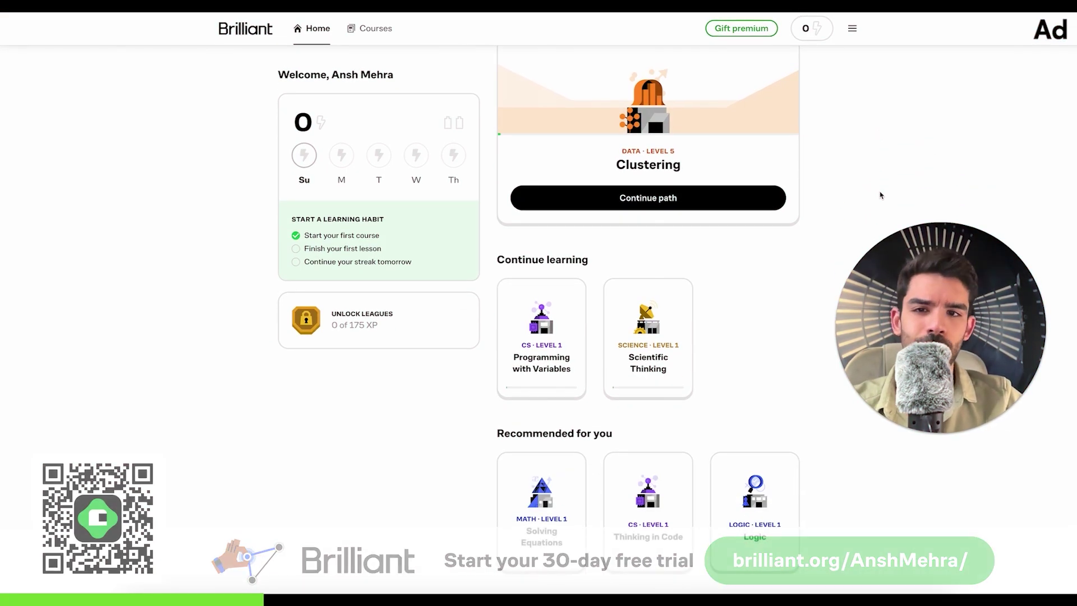
scroll(880, 194, up, 1)
click(640, 149)
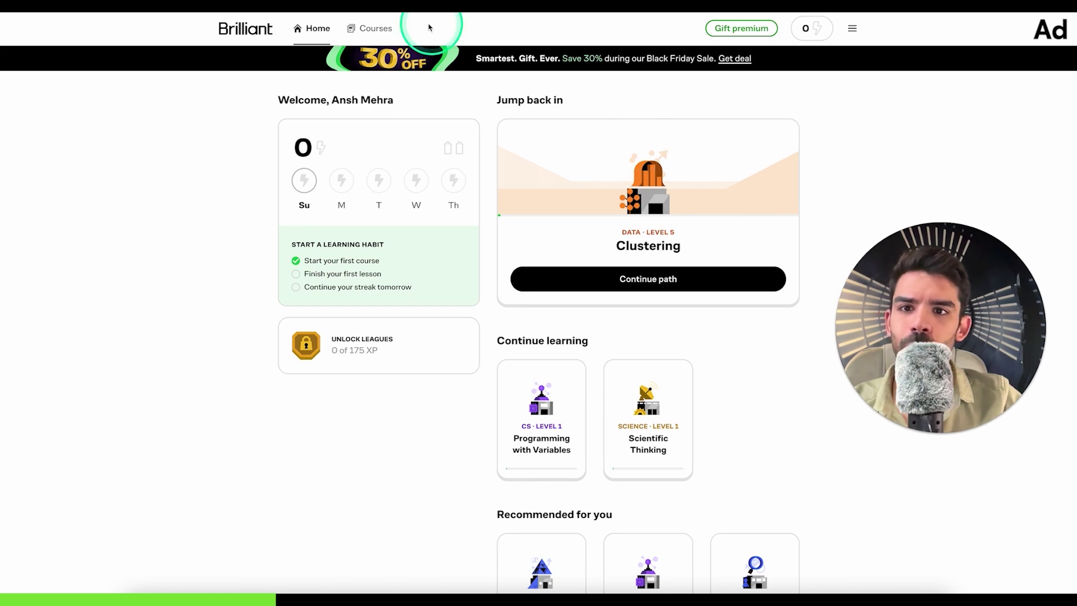
click(382, 34)
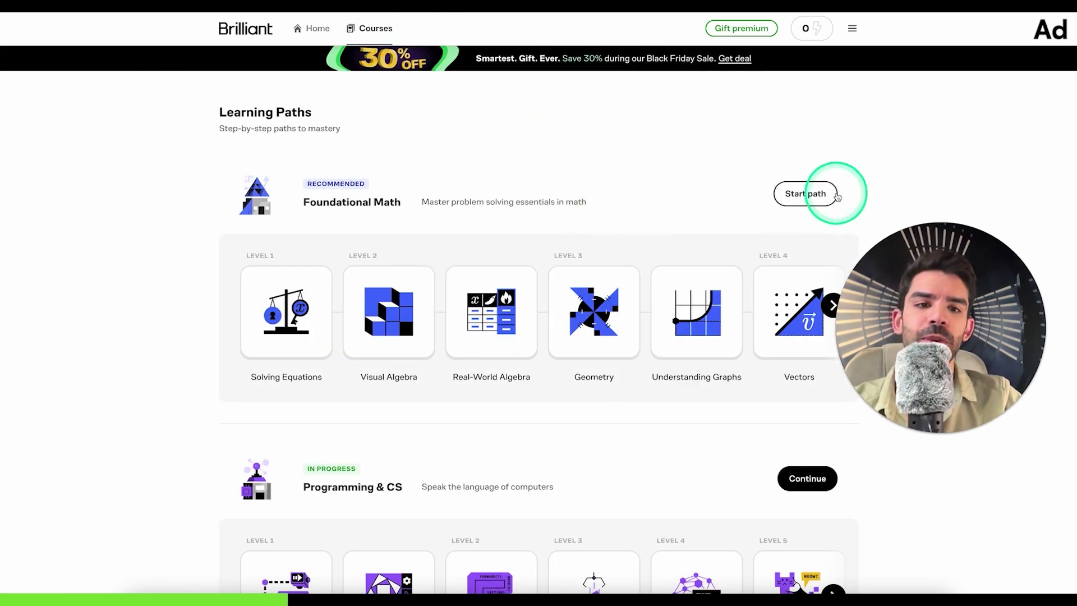
Examine the learning paths in the course catalogue, from Foundational Math down to Puzzles
scroll(961, 160, down, 1)
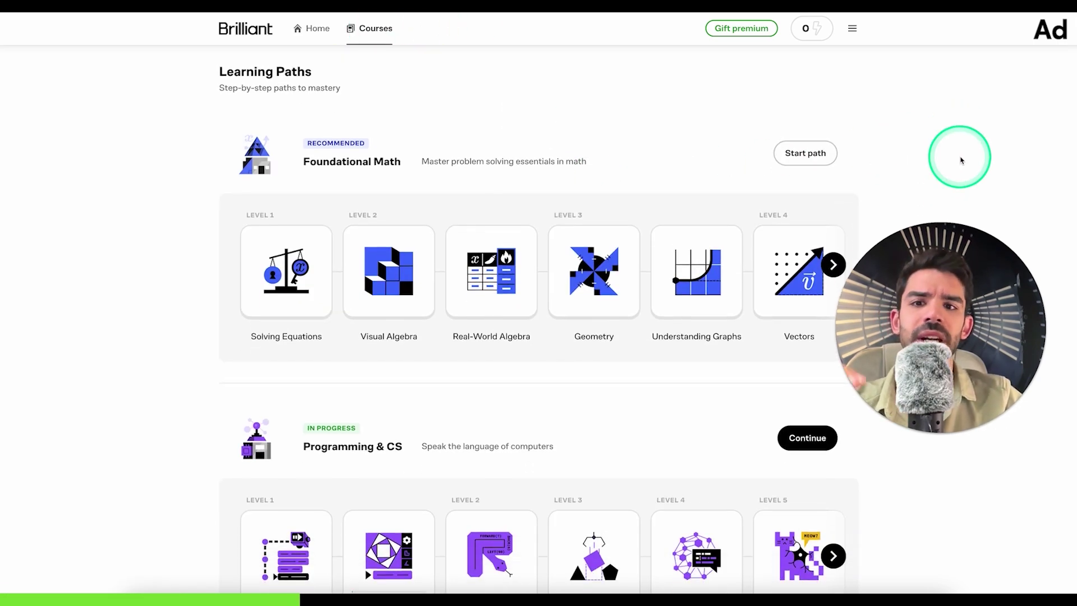
scroll(961, 160, down, 6)
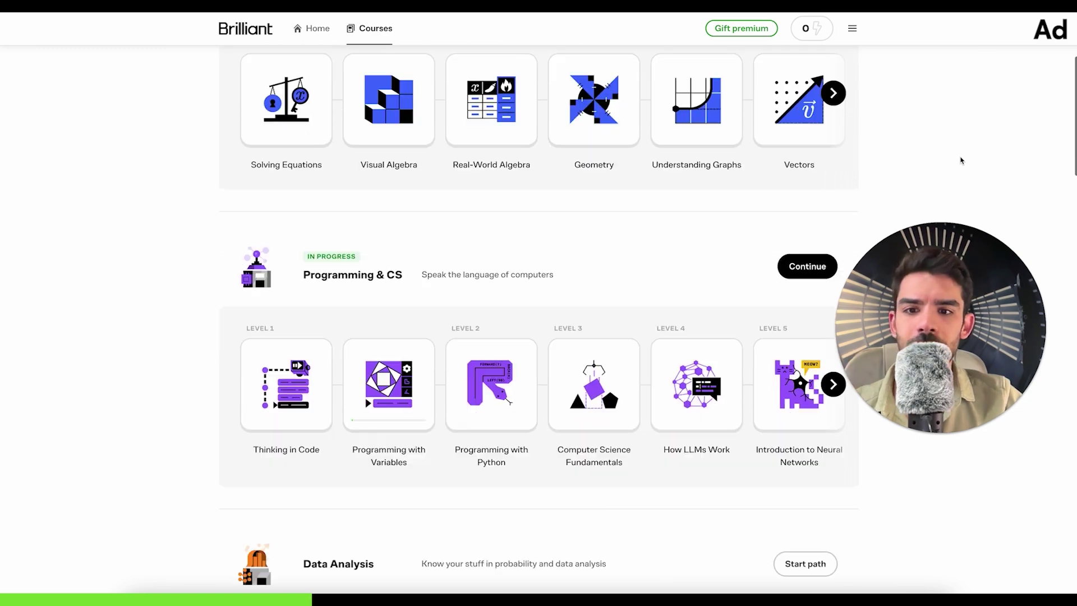
scroll(961, 161, down, 8)
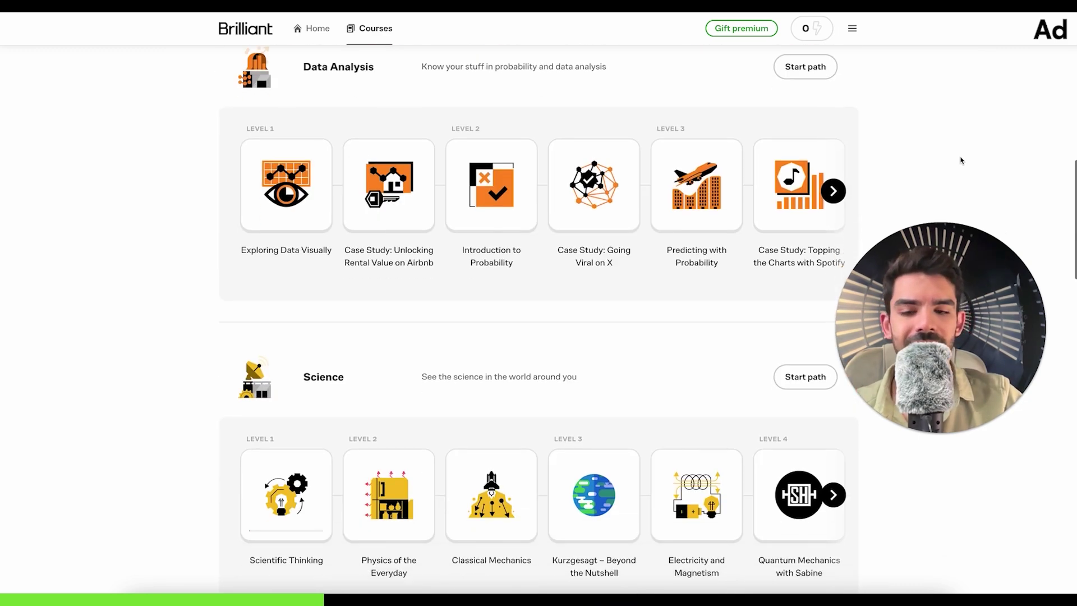
scroll(961, 160, down, 1)
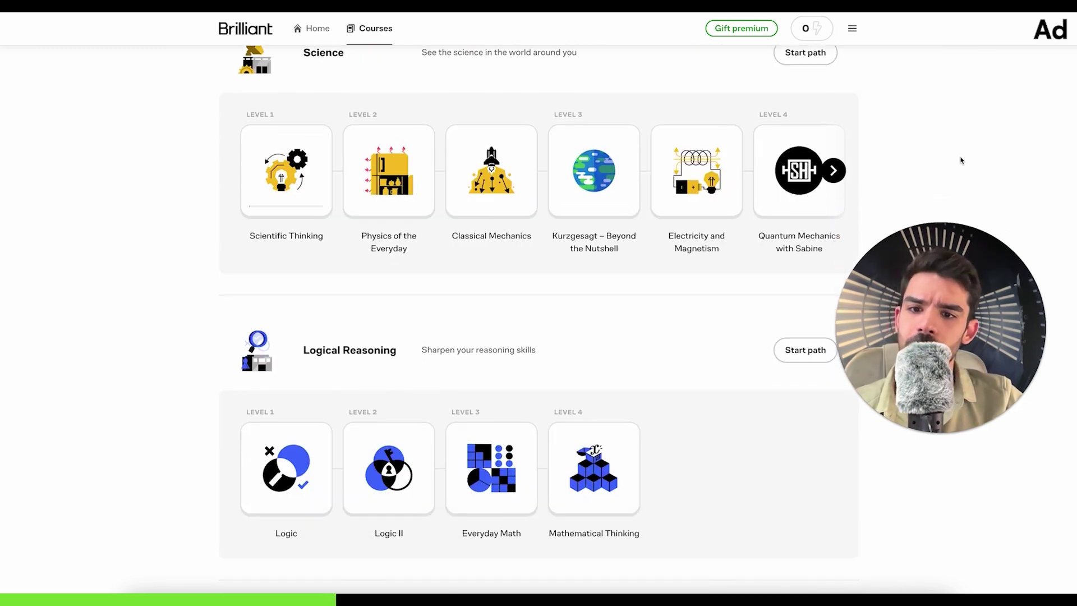
scroll(961, 161, down, 4)
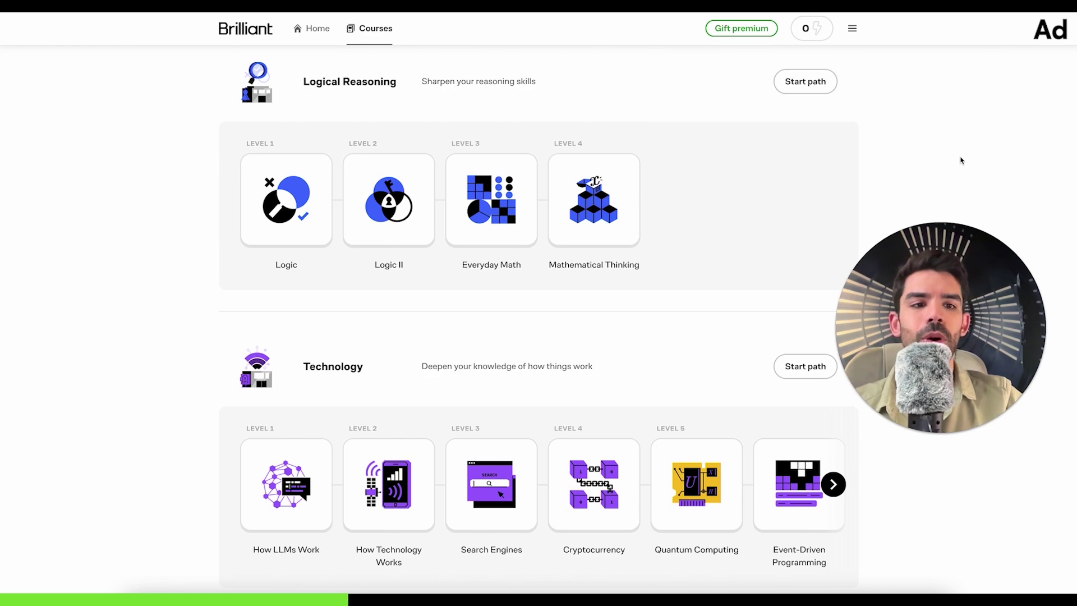
scroll(961, 161, down, 4)
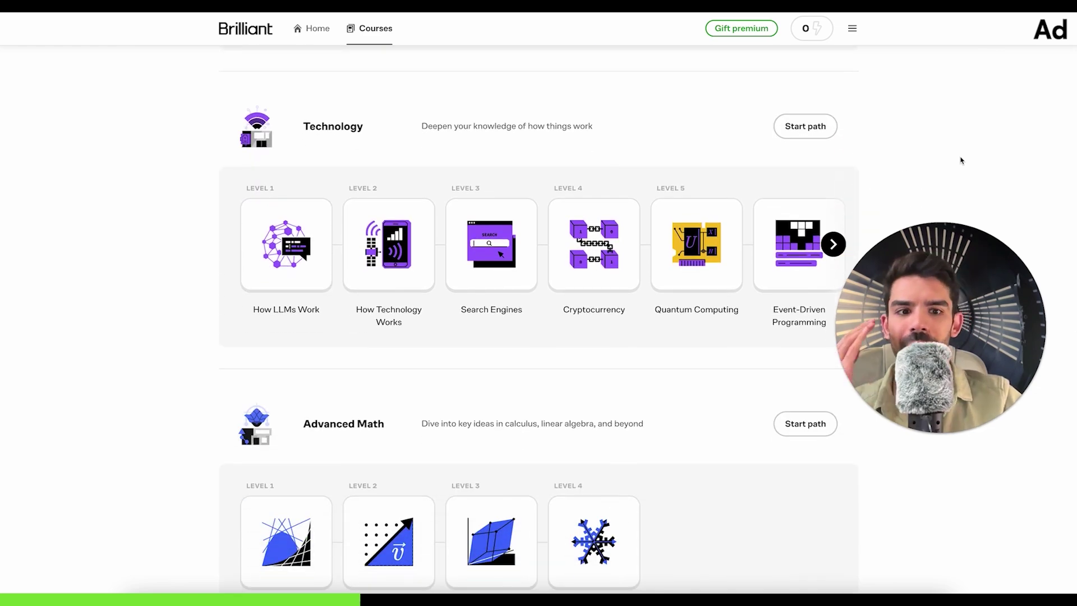
scroll(961, 161, down, 5)
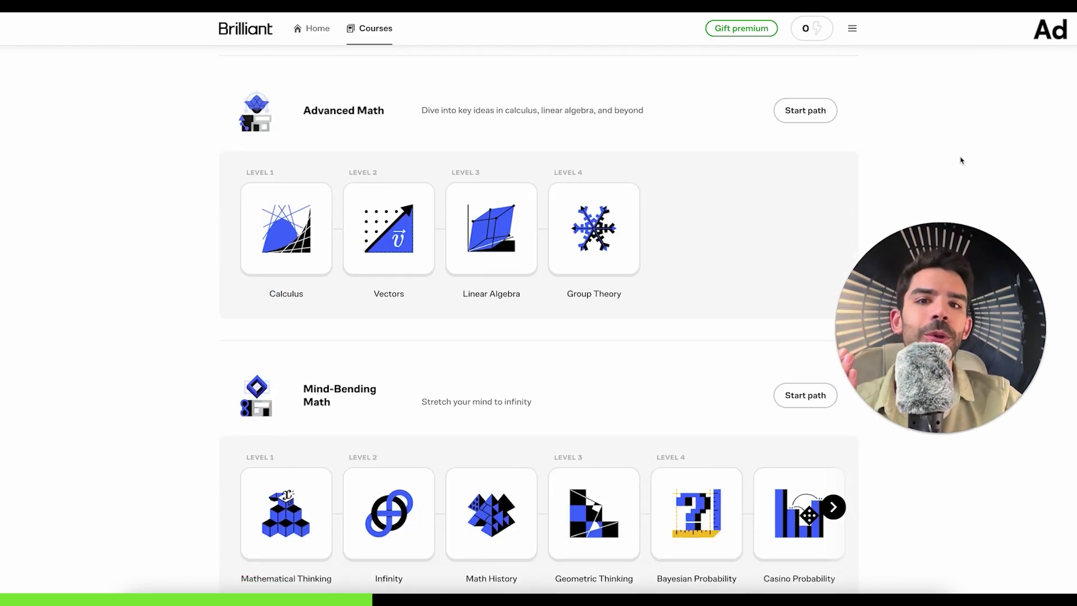
scroll(961, 160, down, 4)
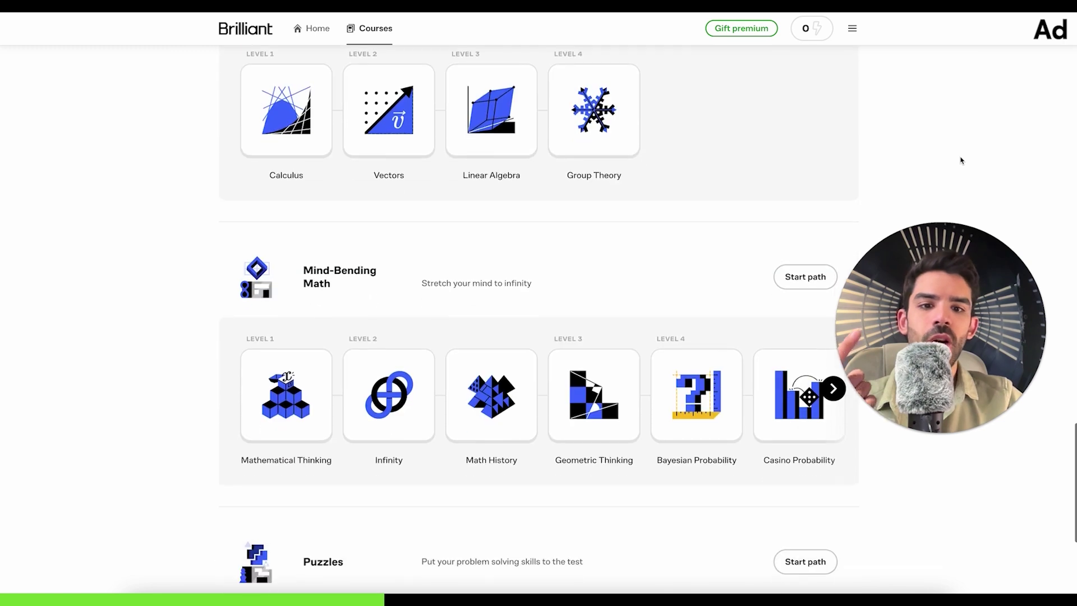
scroll(961, 161, down, 1)
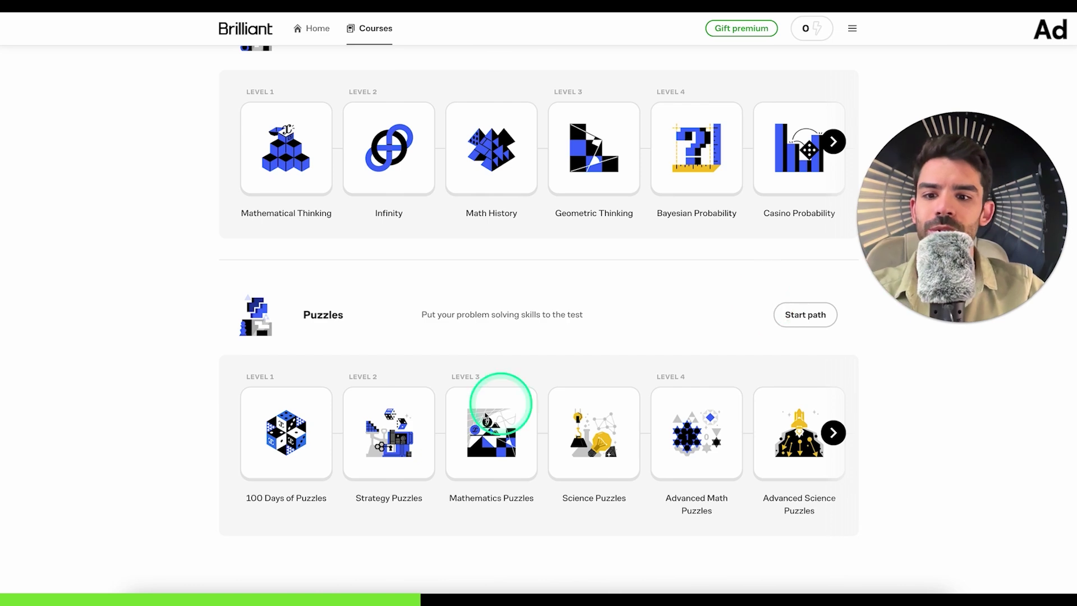
Open the Infinity course in the Mind-Bending Math path and review its lesson map
scroll(392, 364, up, 4)
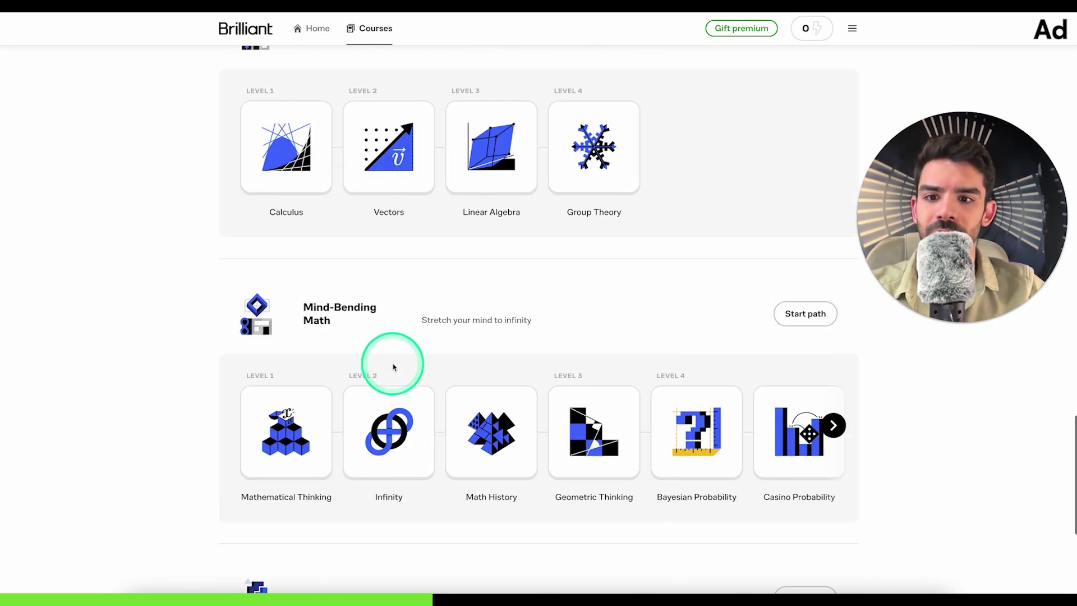
click(389, 431)
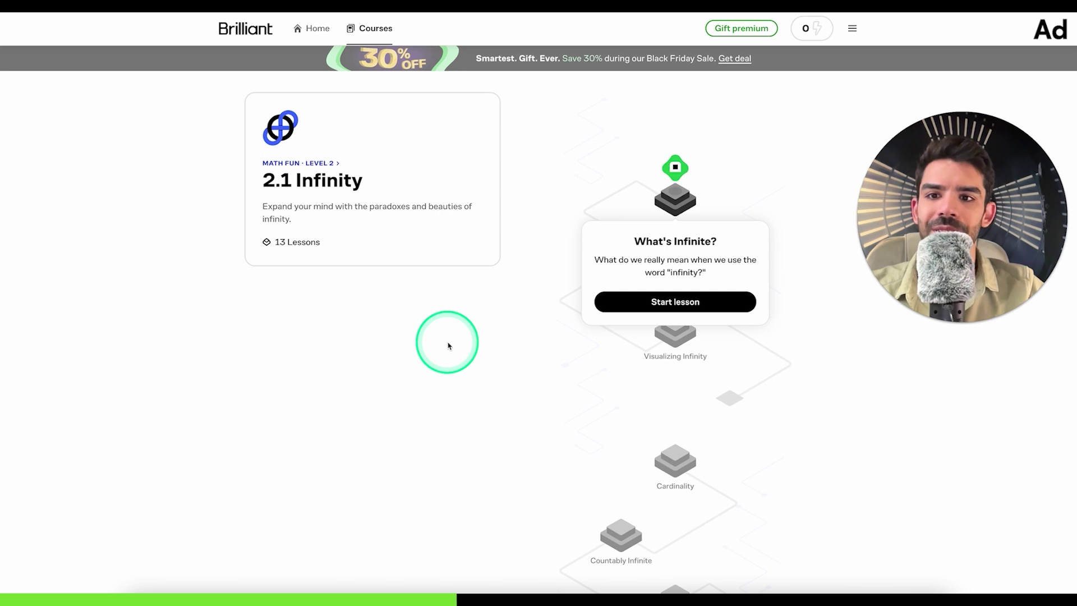
scroll(670, 236, down, 3)
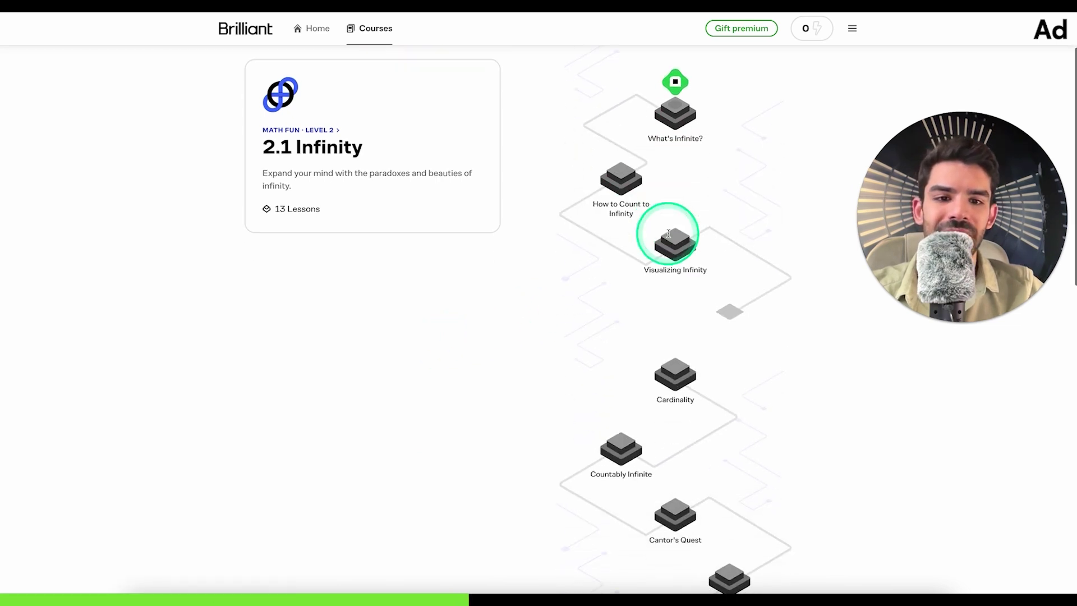
scroll(669, 237, down, 8)
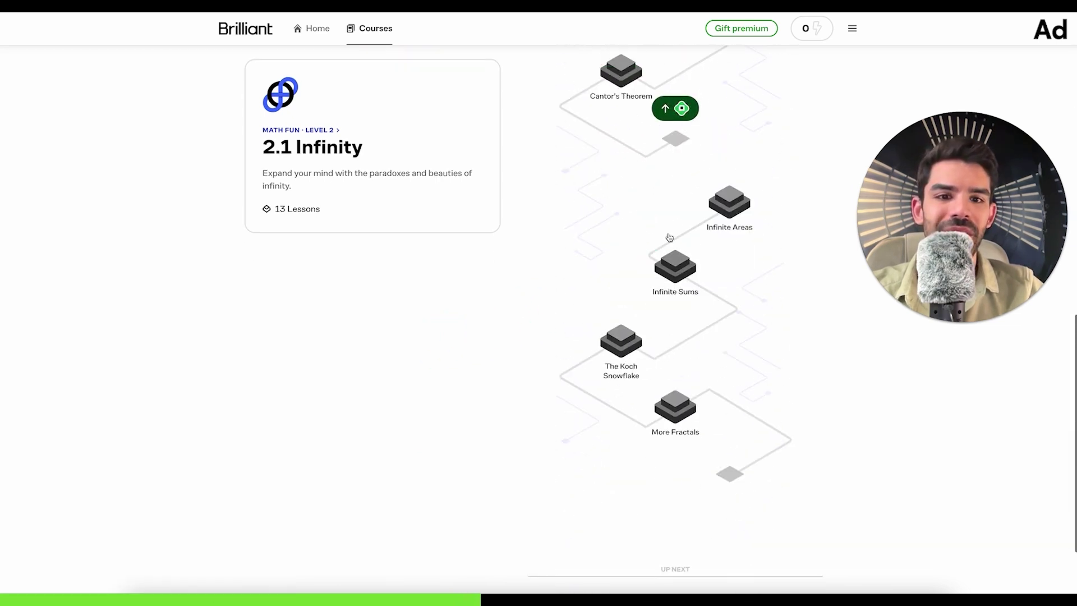
scroll(672, 259, up, 10)
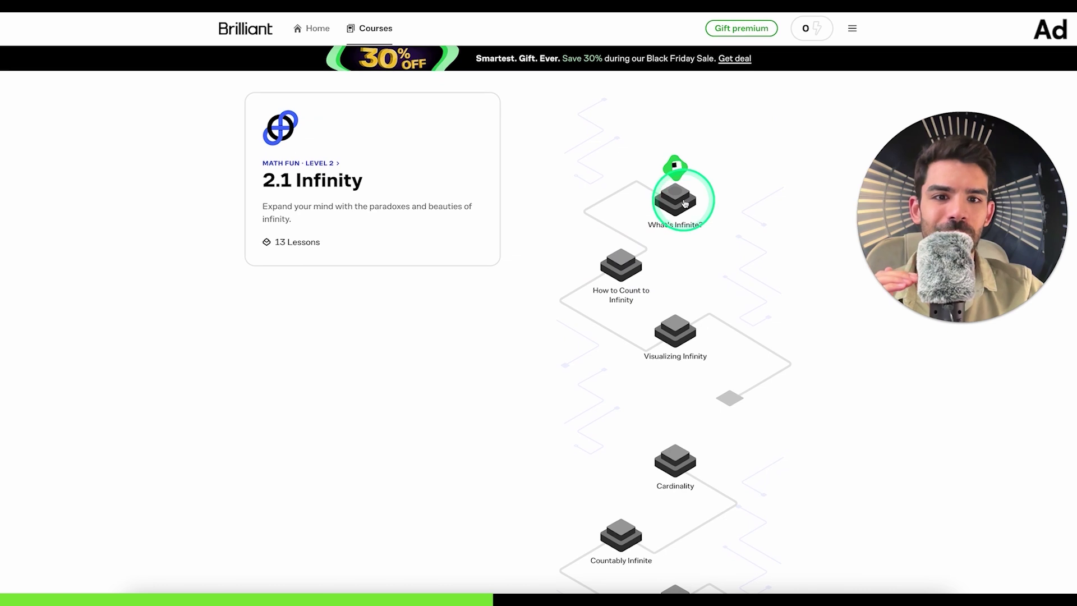
Start the "What's Infinite?" lesson of the Infinity course
click(674, 170)
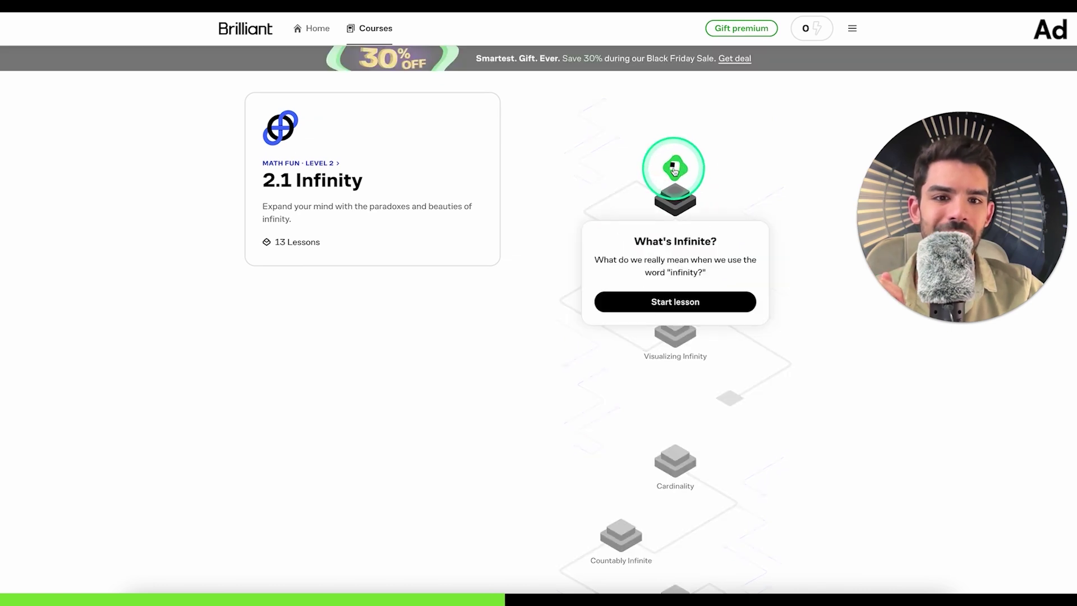
click(675, 301)
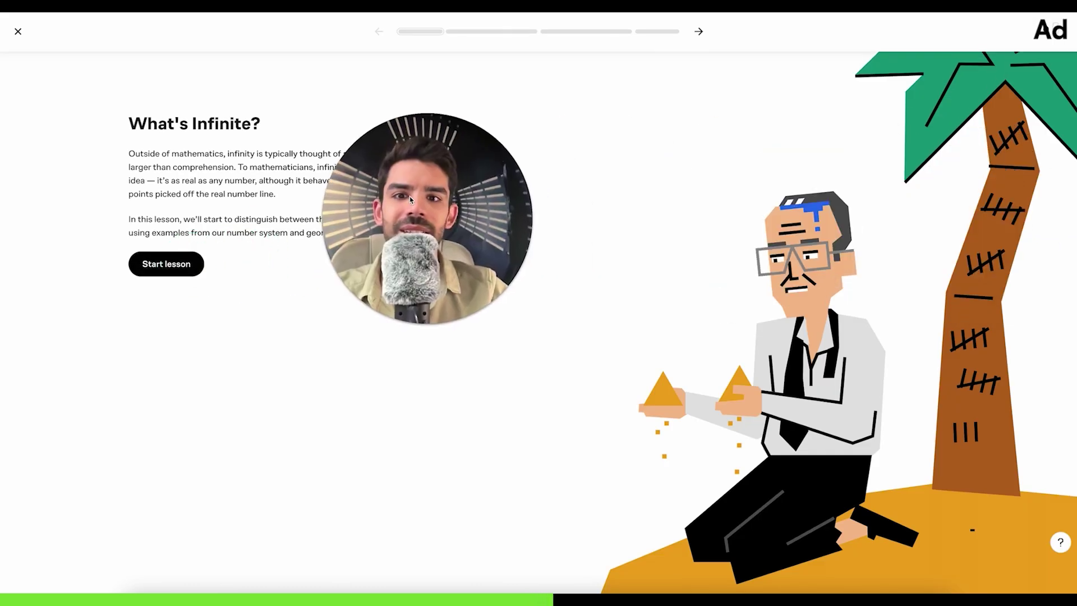
drag(408, 200, 536, 162)
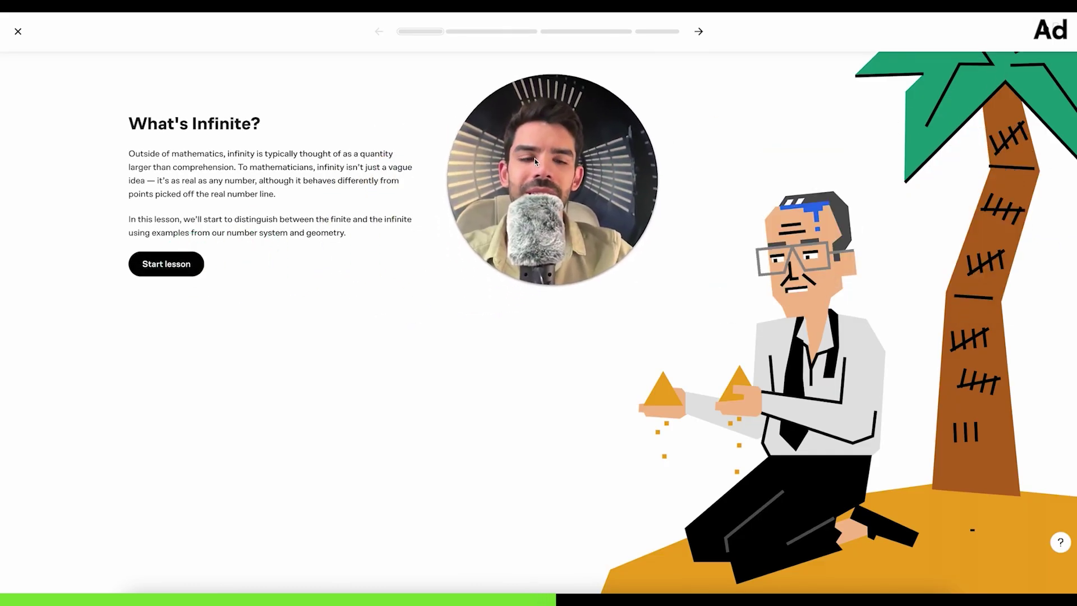
Begin the "What's Infinite?" lesson and answer its first question with "The number of positive integers"
click(173, 270)
drag(583, 193, 266, 227)
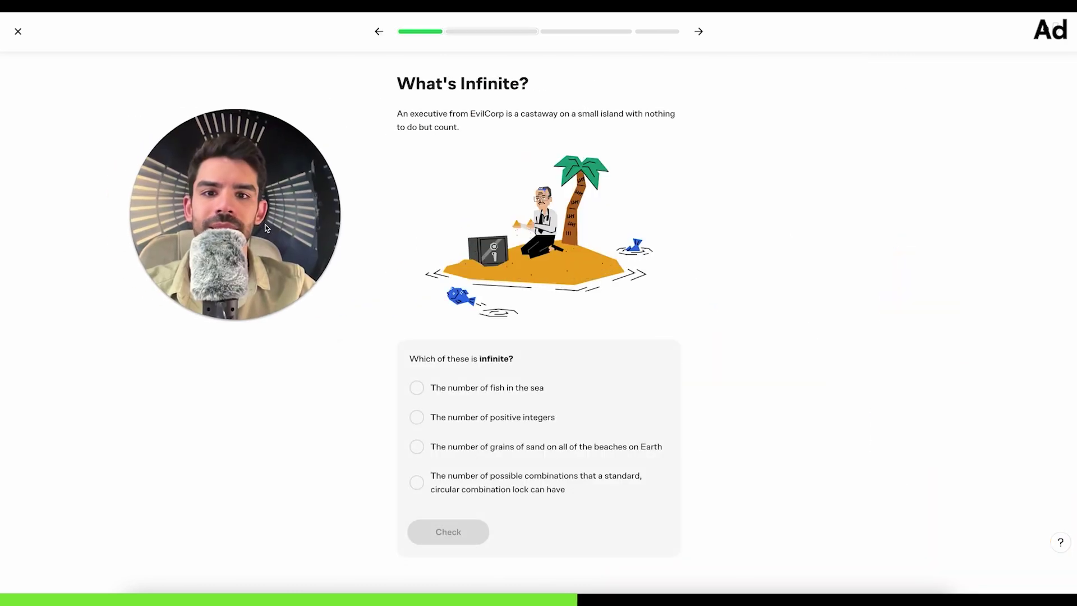
scroll(551, 282, down, 1)
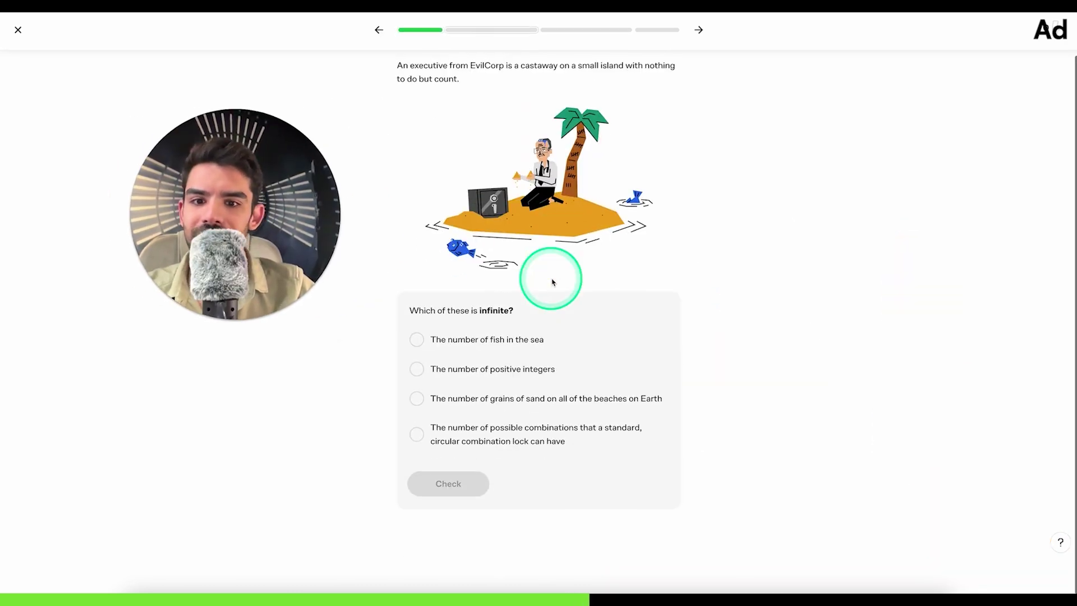
scroll(551, 282, up, 1)
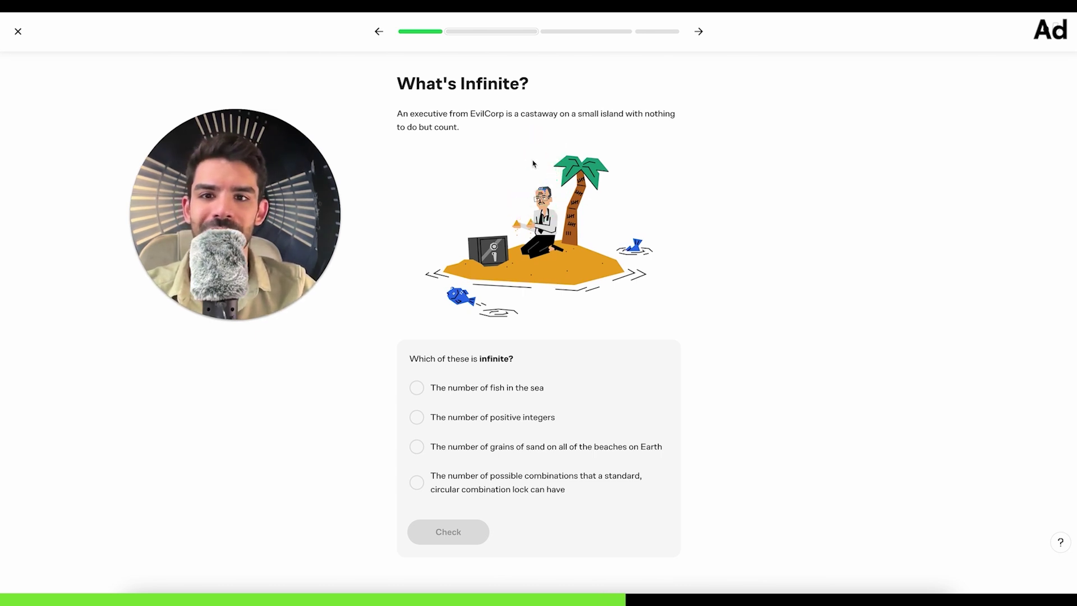
scroll(532, 163, down, 1)
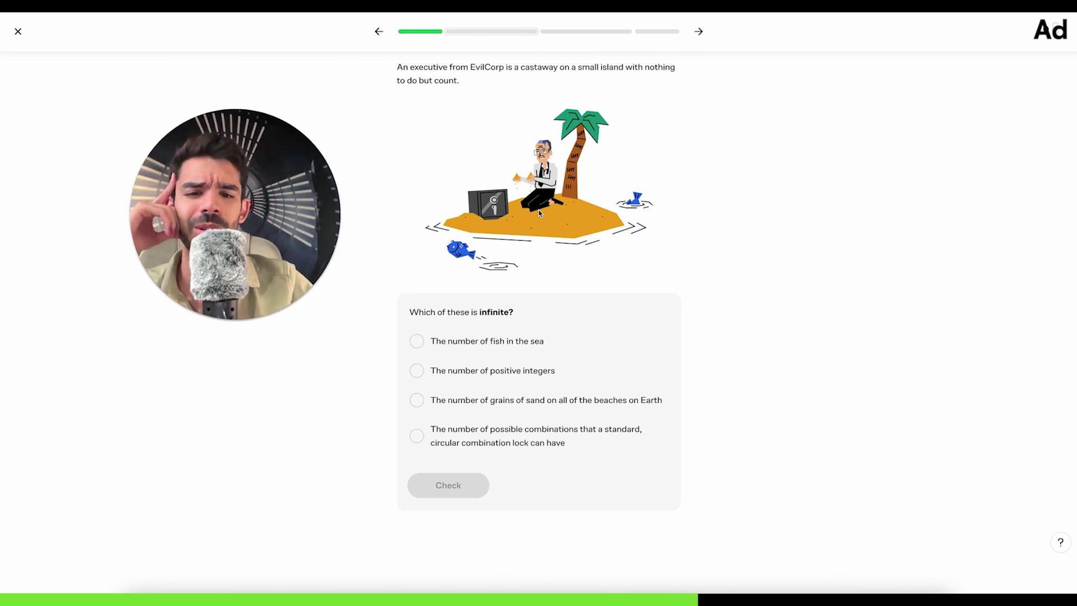
click(417, 370)
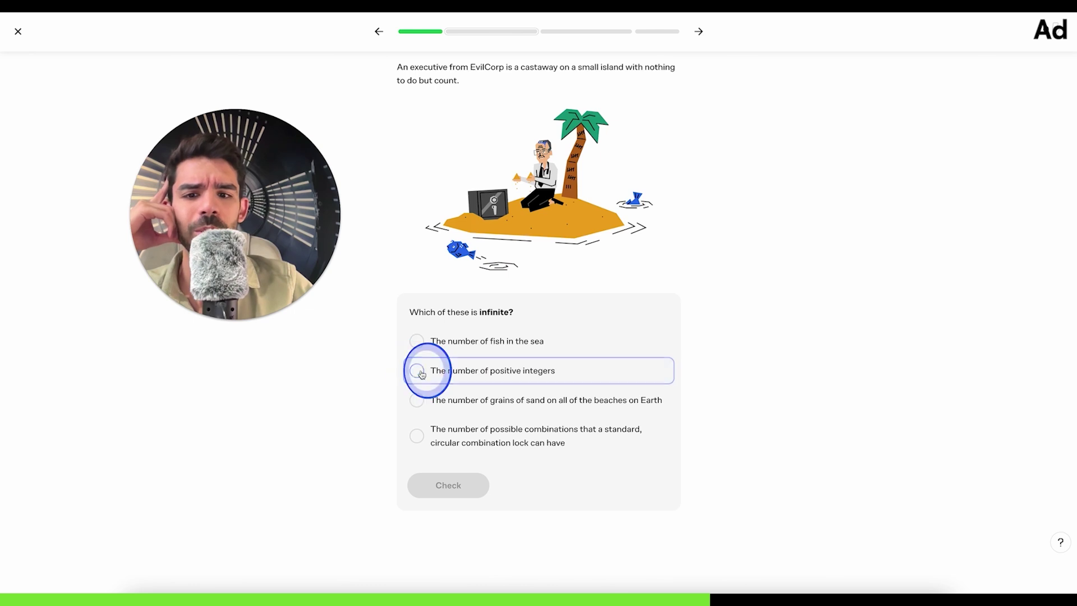
click(459, 486)
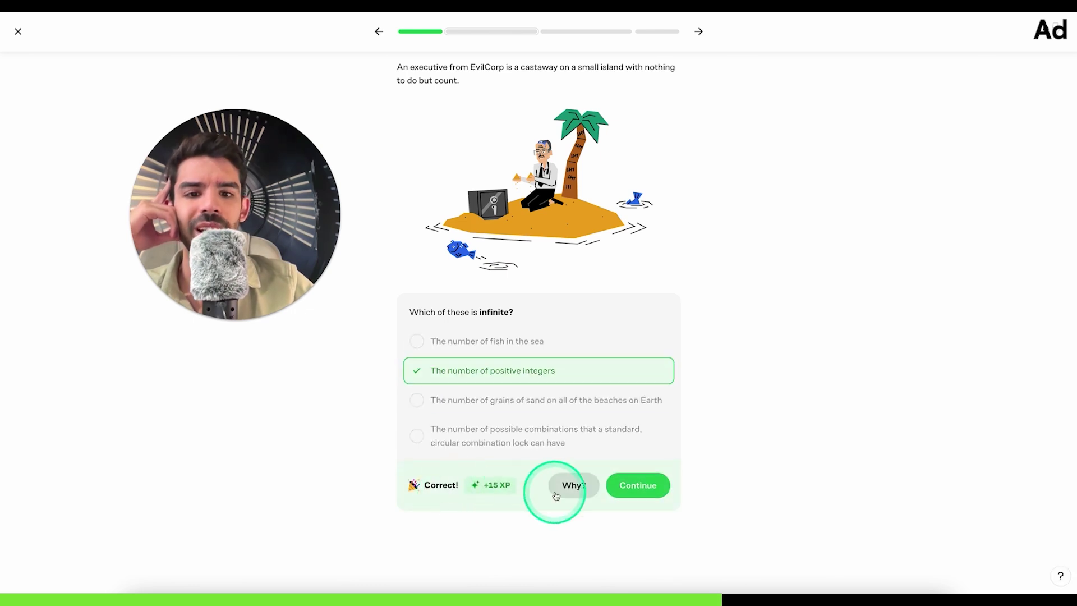
Advance through the proof introduction to the question about L and leave the lesson for the home page
click(639, 486)
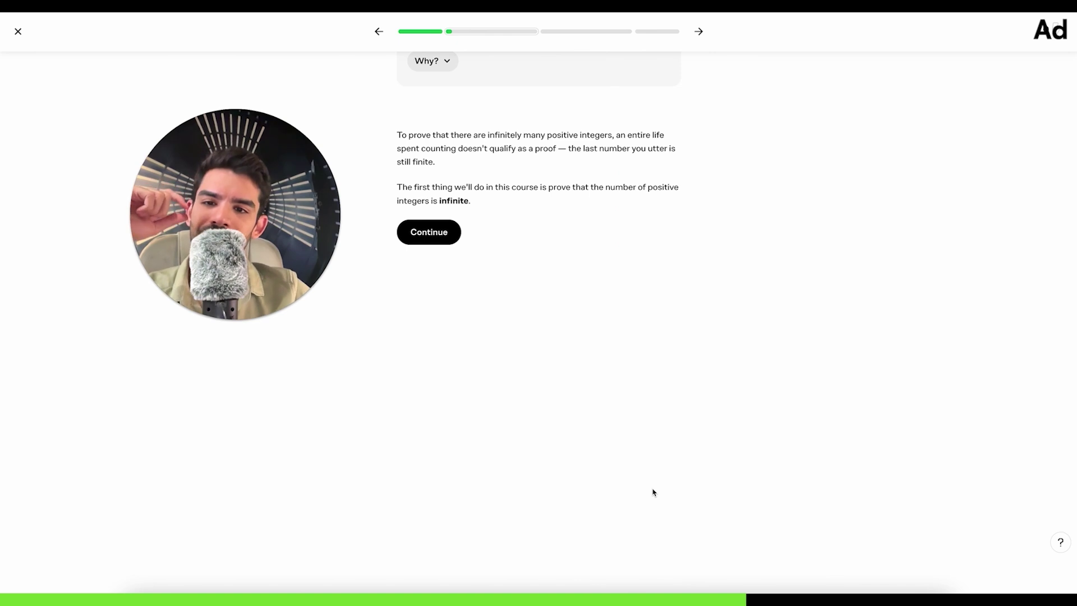
click(455, 231)
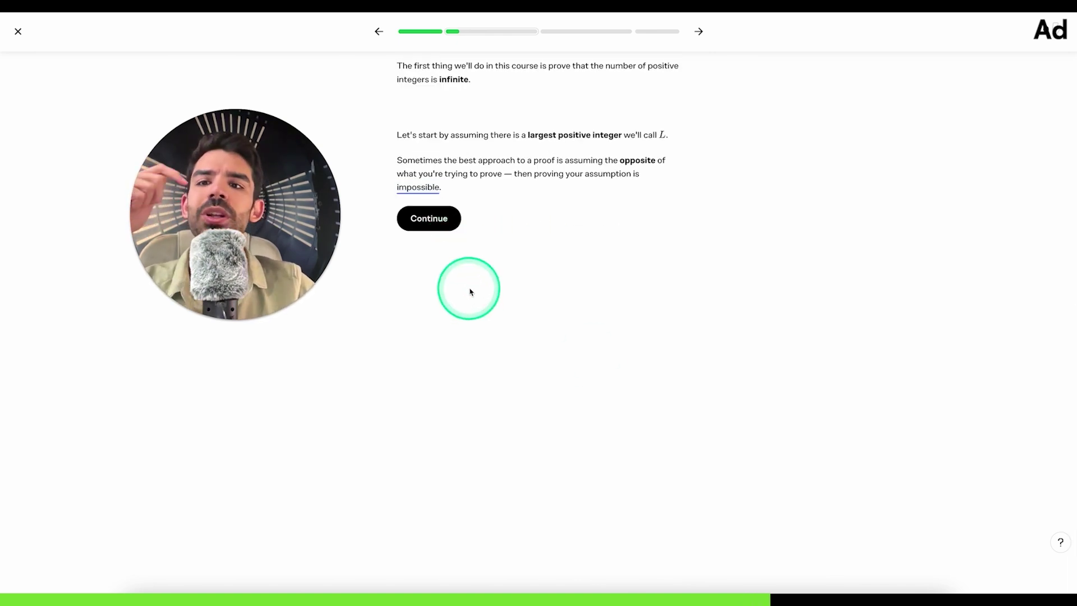
click(445, 227)
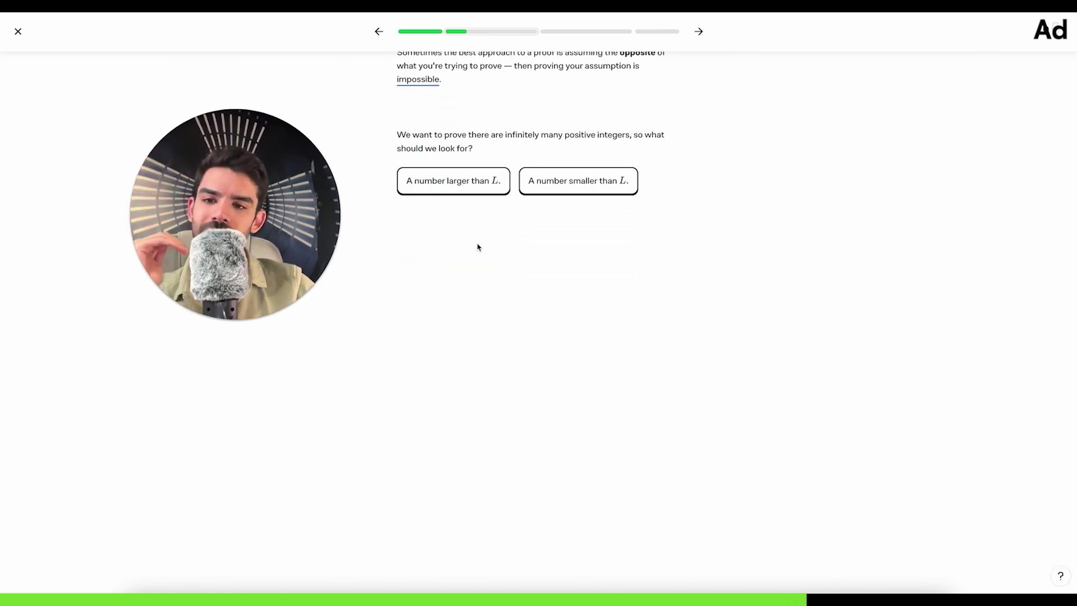
click(20, 31)
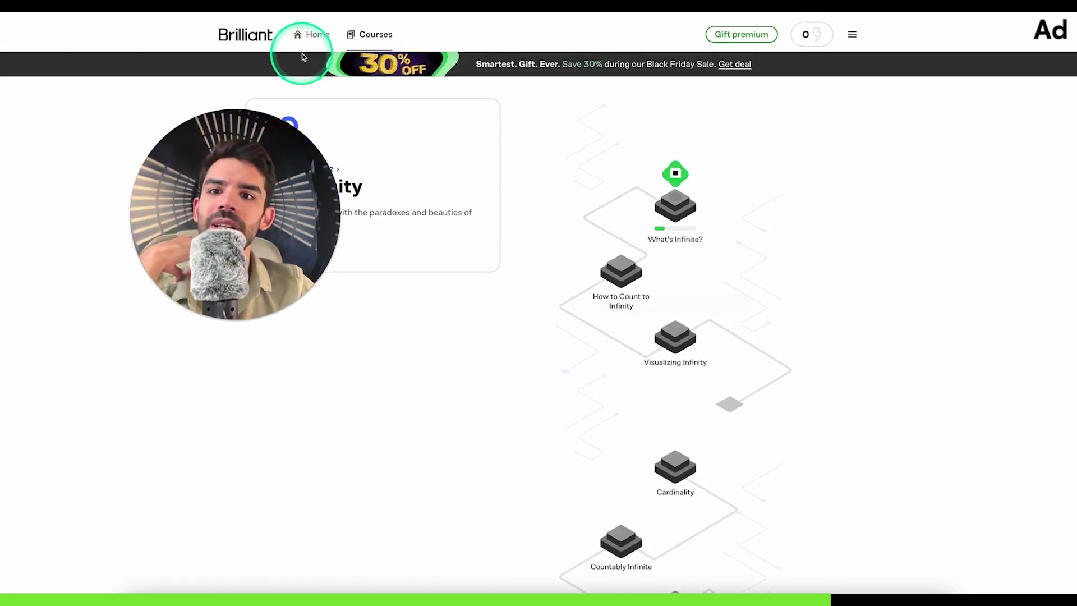
click(307, 28)
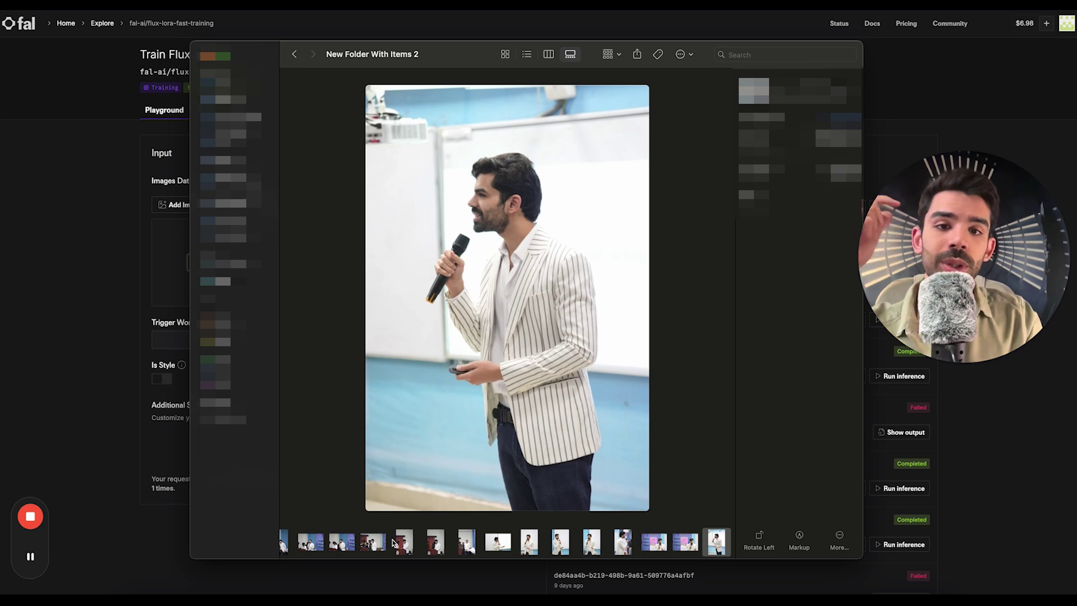
Look through the stage photos in the "New Folder With Items 2" folder one by one
key(Right)
key(Right)
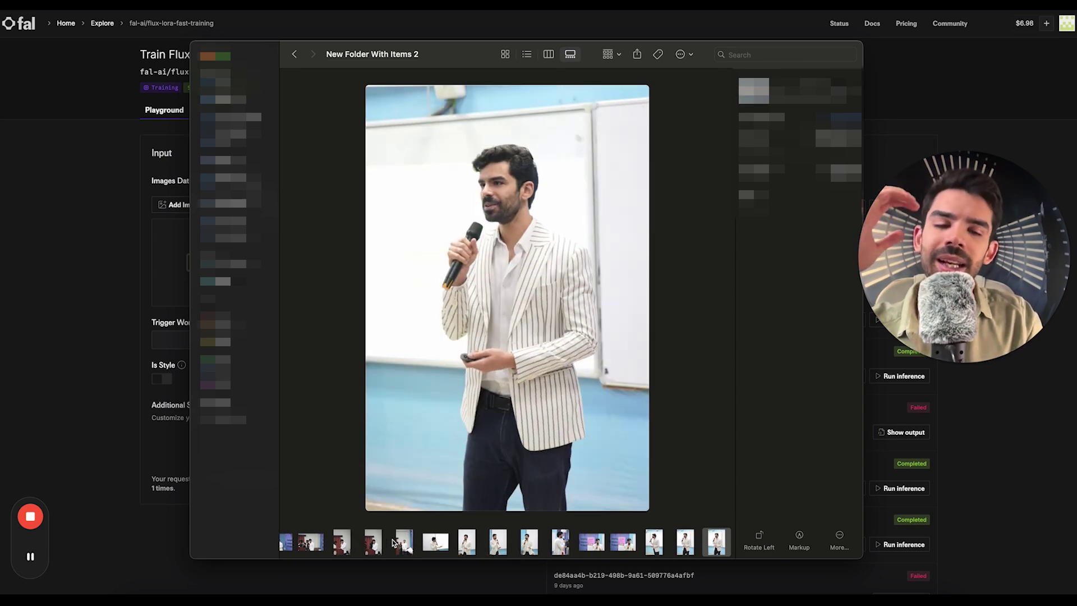
key(Right)
key(Right)
key(Right)
key(Right)
key(Right)
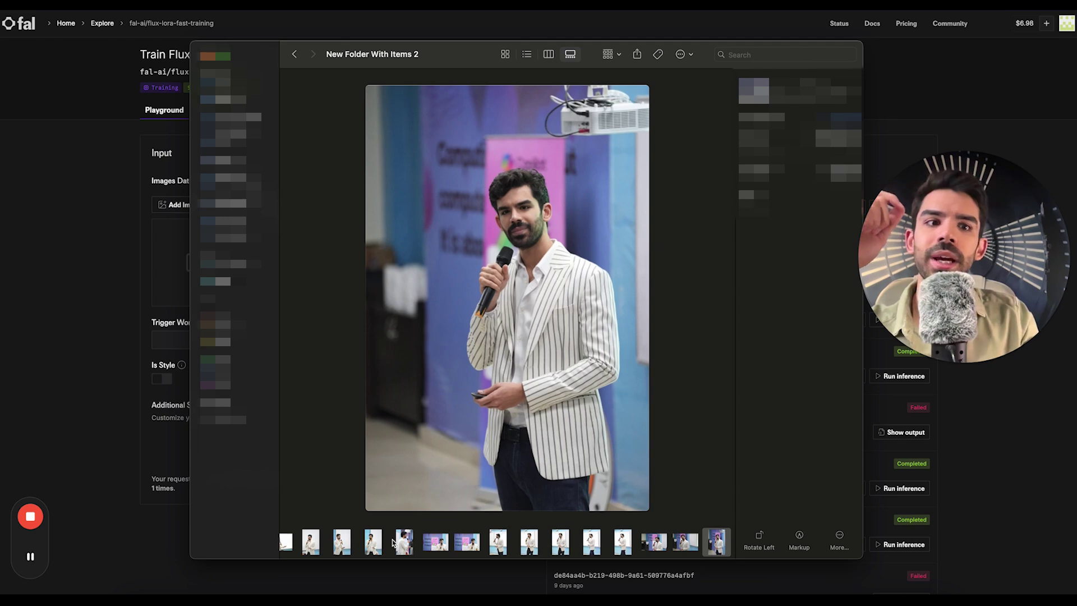
Show the photo folder in column view and check the file details of photo number 43
click(548, 54)
scroll(577, 187, up, 2)
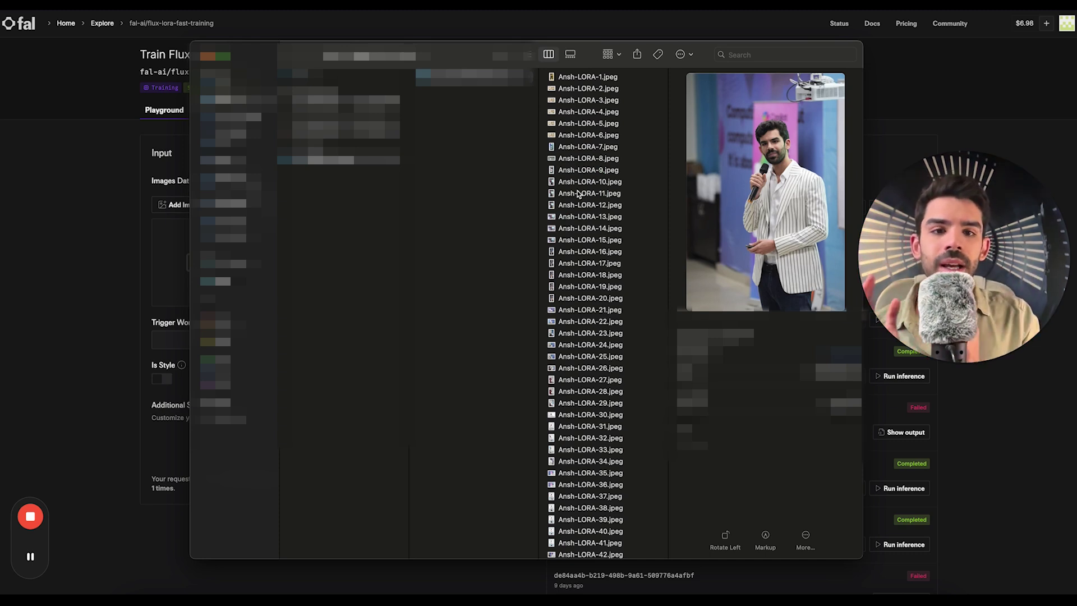
click(648, 192)
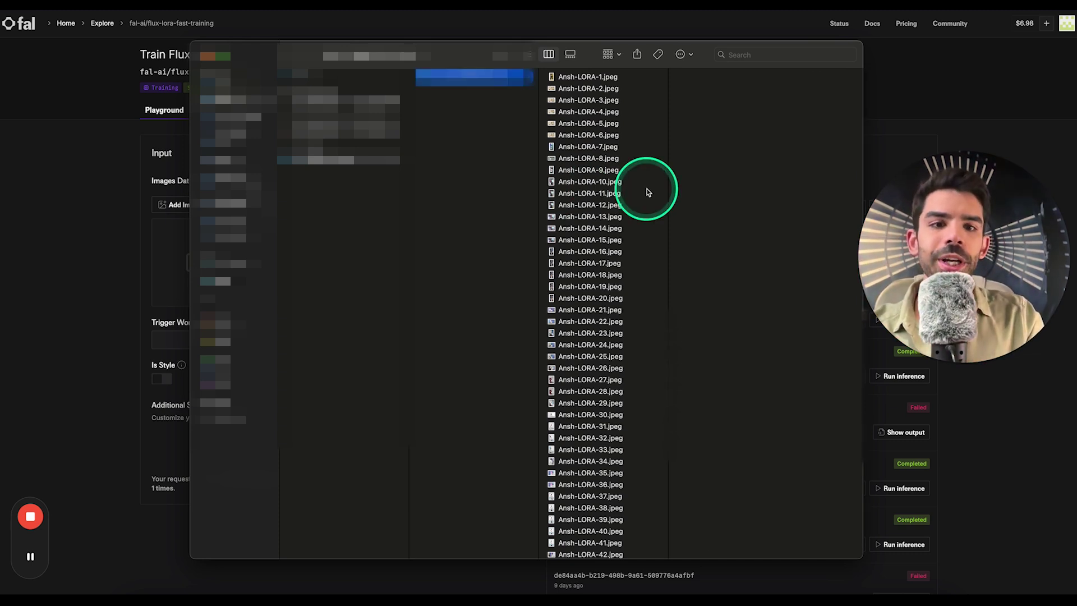
scroll(645, 186, down, 10)
click(633, 190)
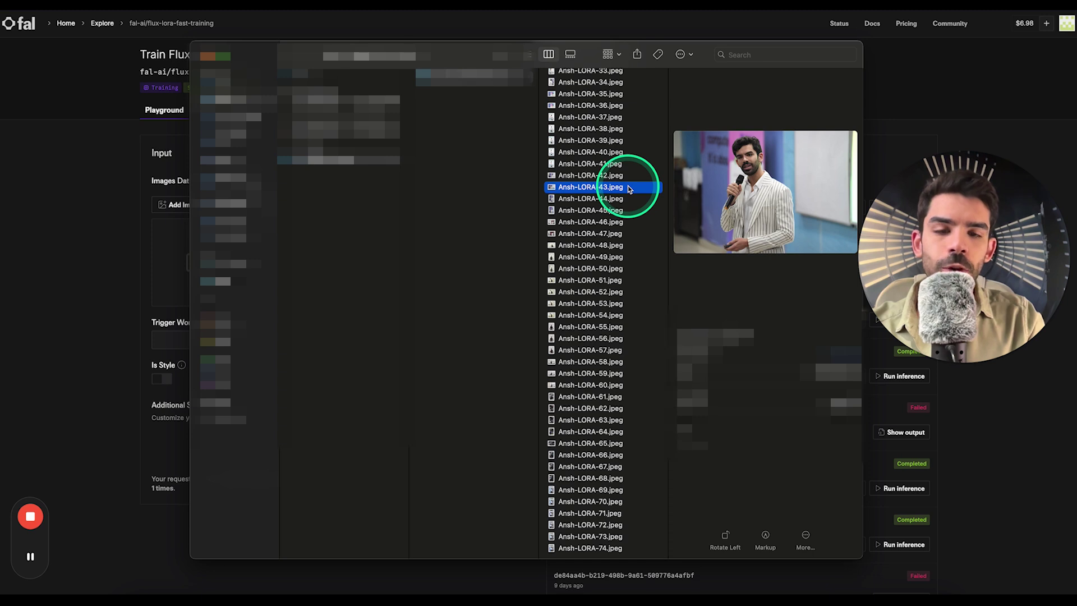
click(807, 428)
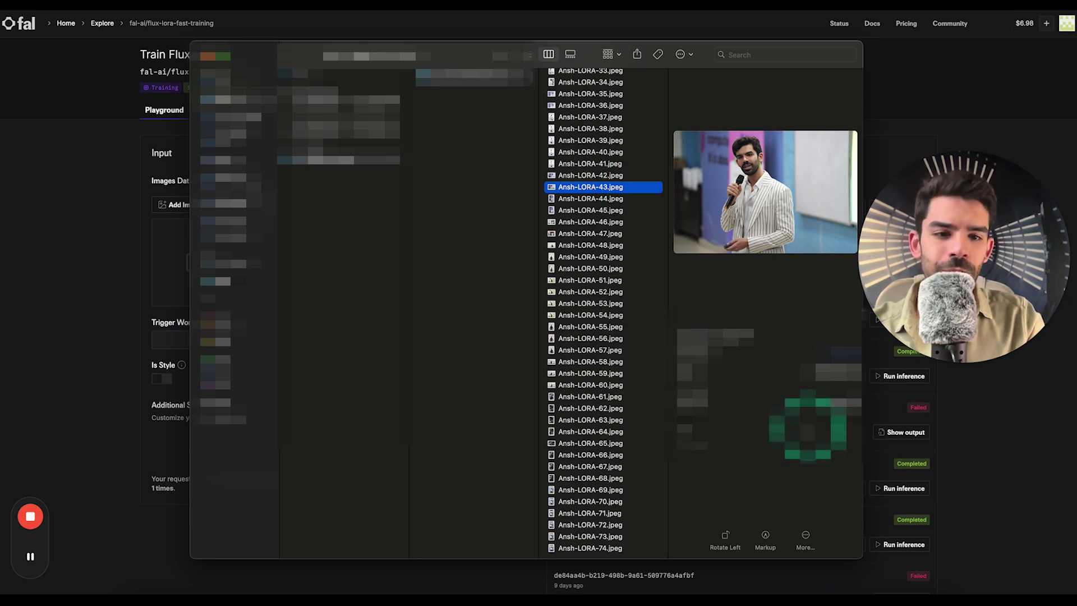
Open Convert Image for the selected photo, examine the image size choices for JPEG and cancel the conversion
click(806, 537)
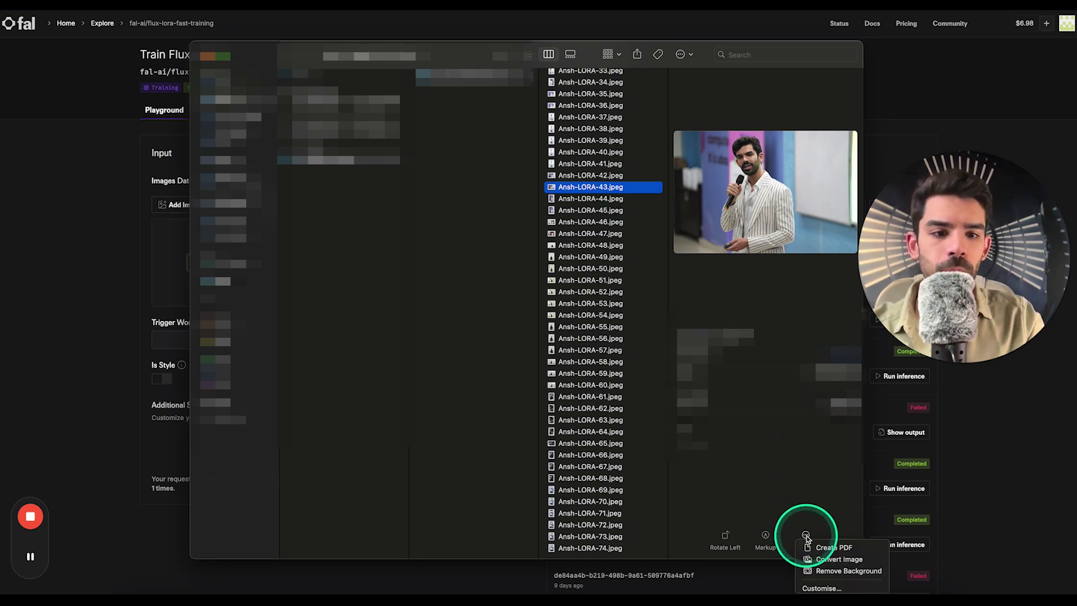
click(838, 559)
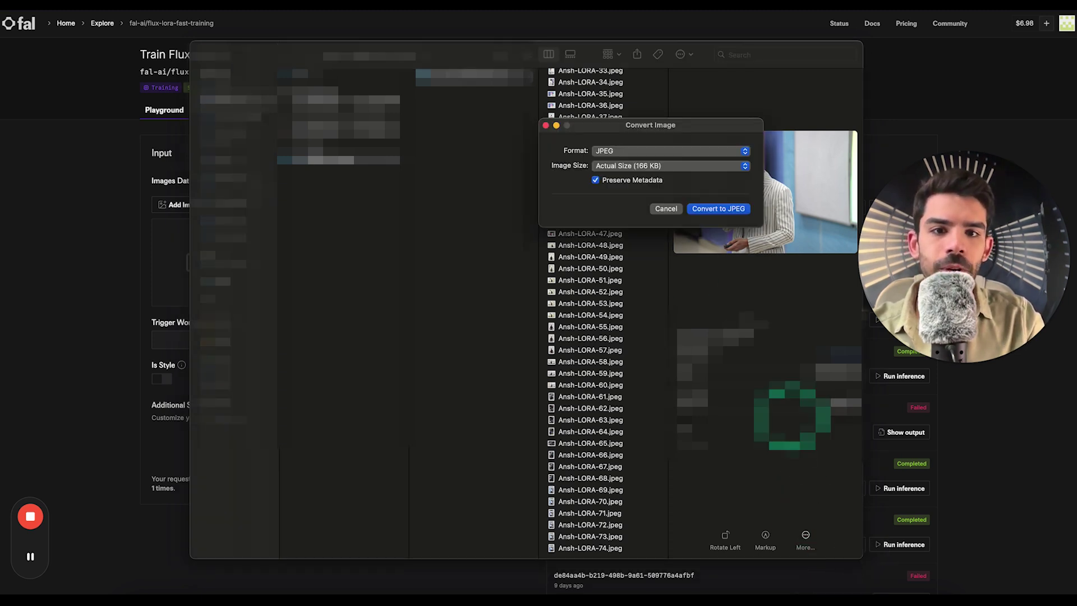
click(622, 166)
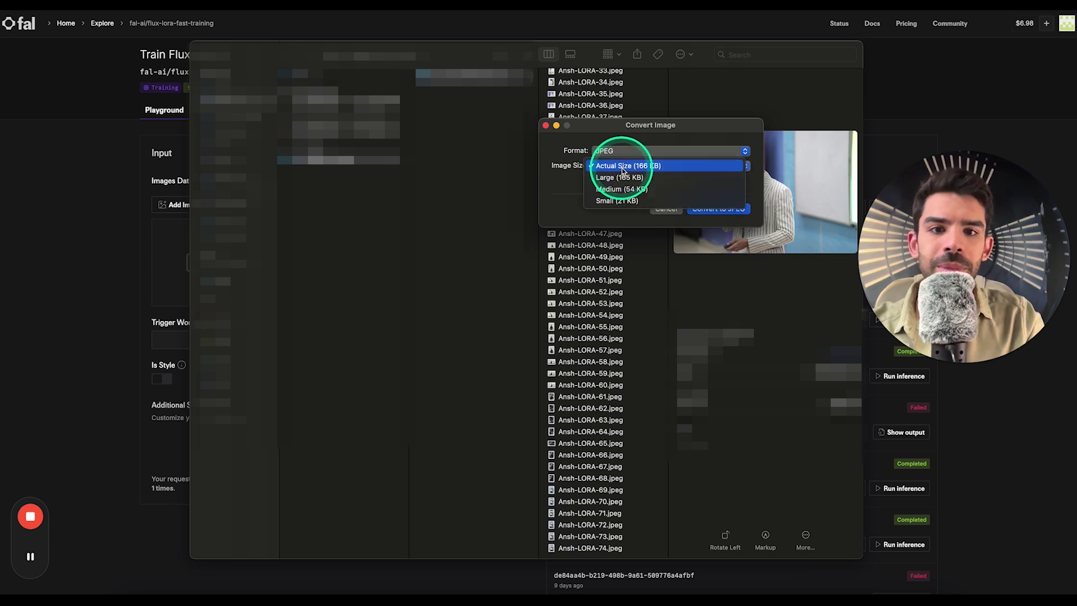
click(612, 181)
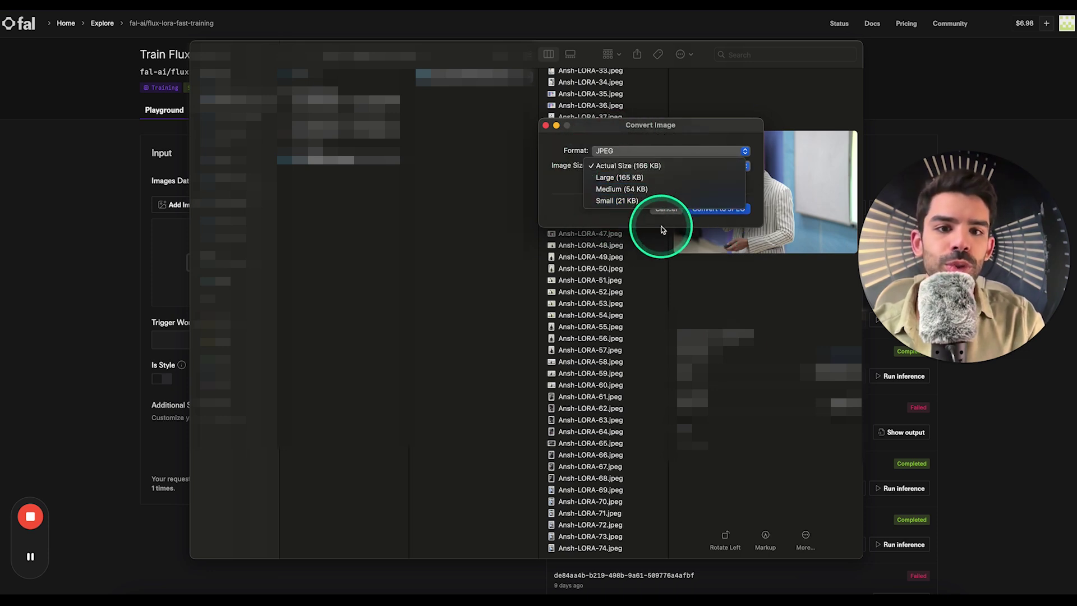
click(664, 210)
Select all the photos, review the batch rename settings for name, index and starting number, and cancel back to the folder
scroll(617, 216, down, 2)
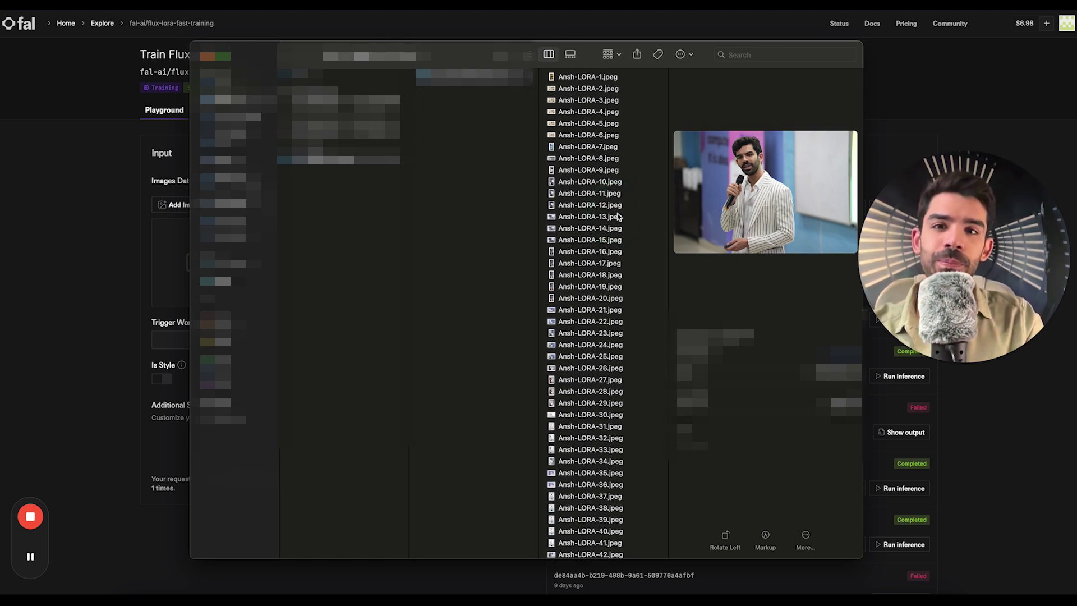
key(super+a)
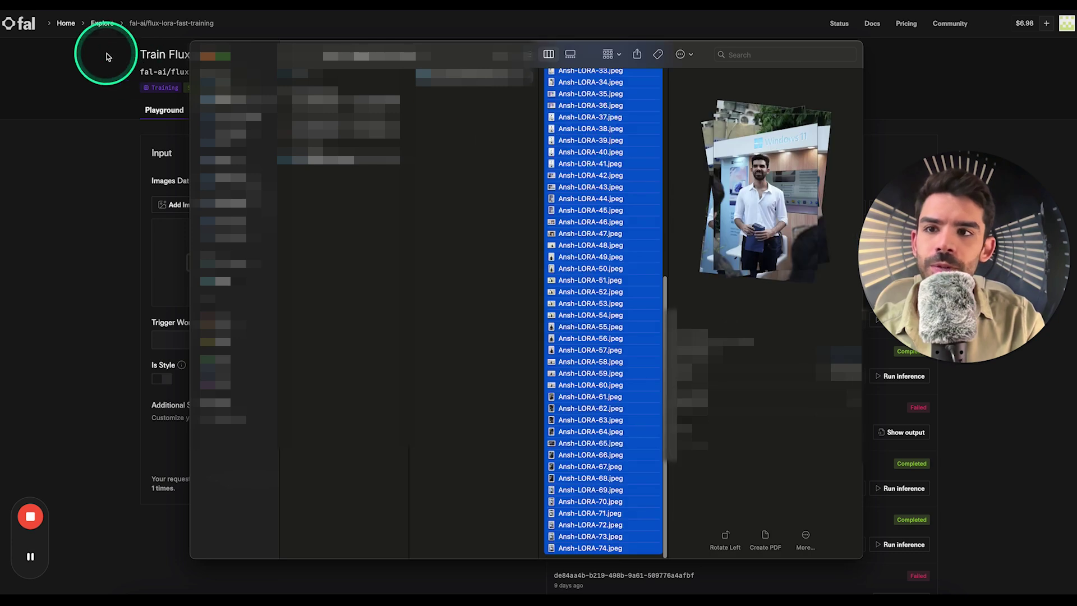
click(60, 2)
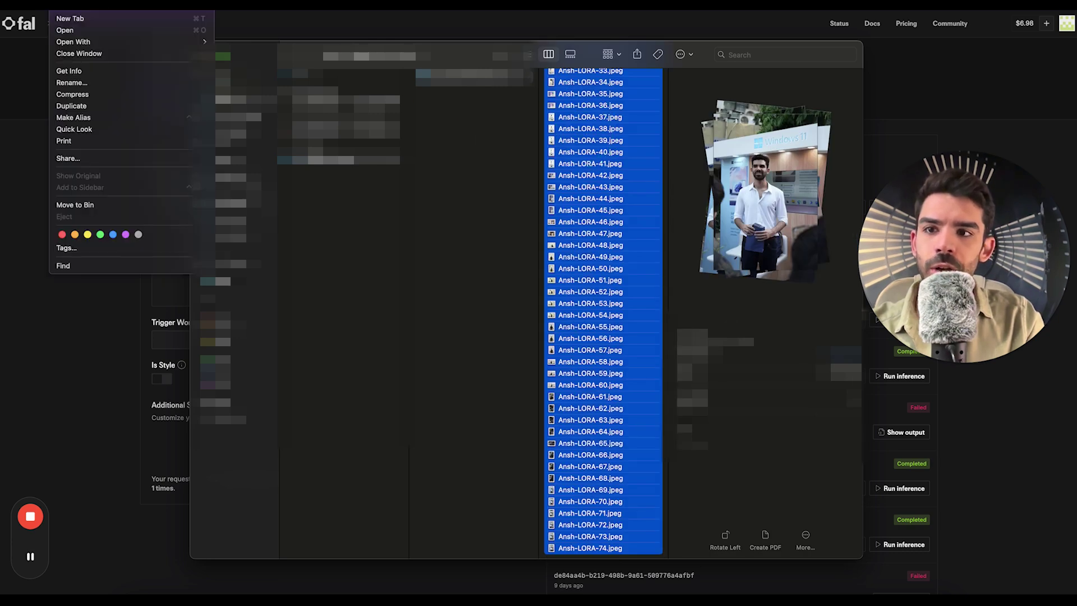
click(84, 83)
click(453, 267)
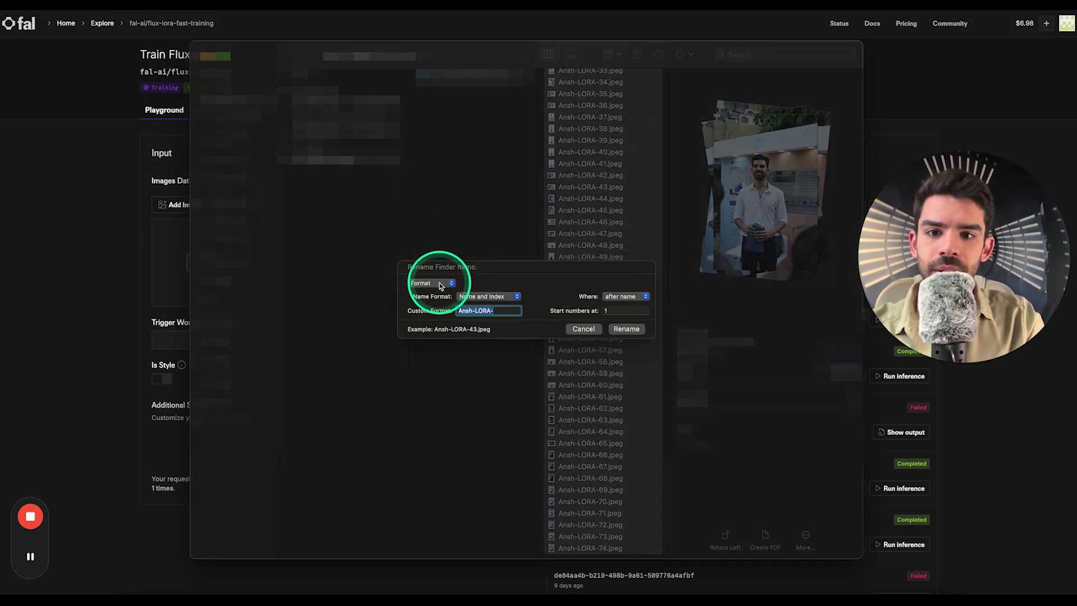
click(473, 297)
click(473, 297)
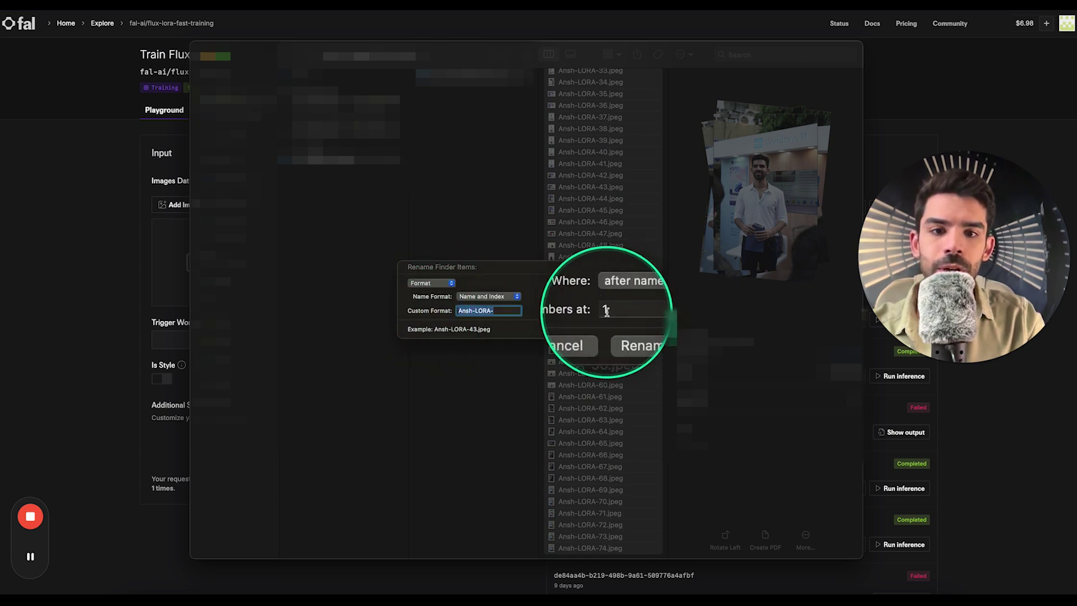
click(582, 329)
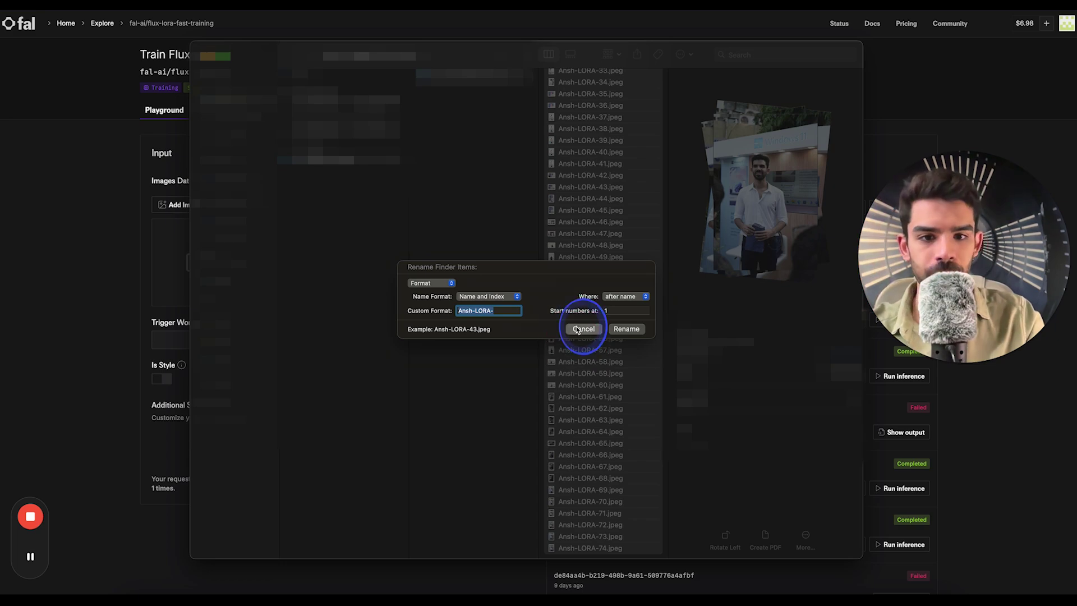
click(502, 292)
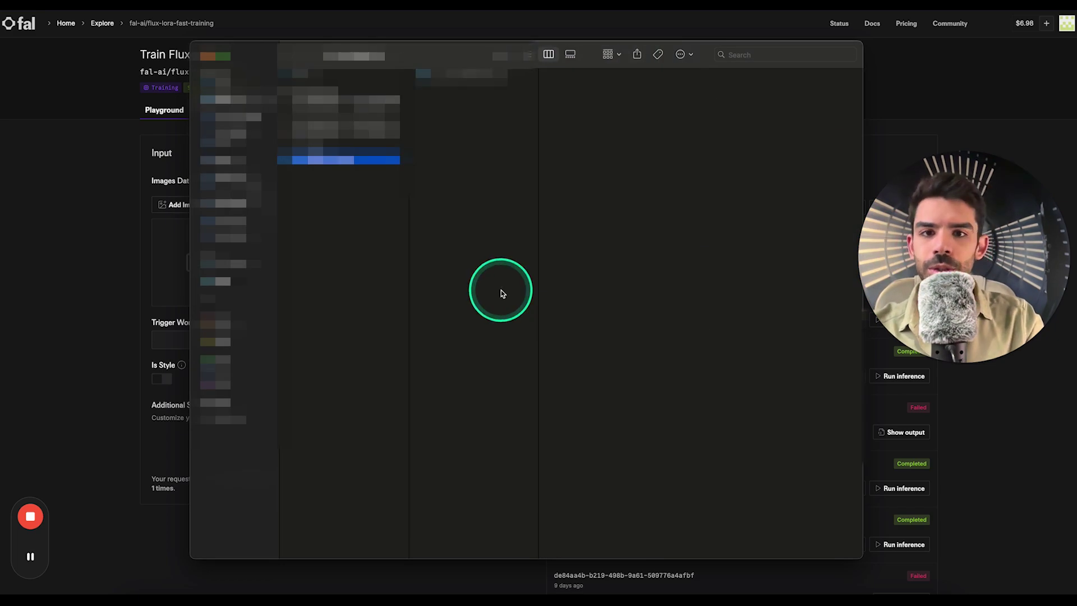
click(504, 77)
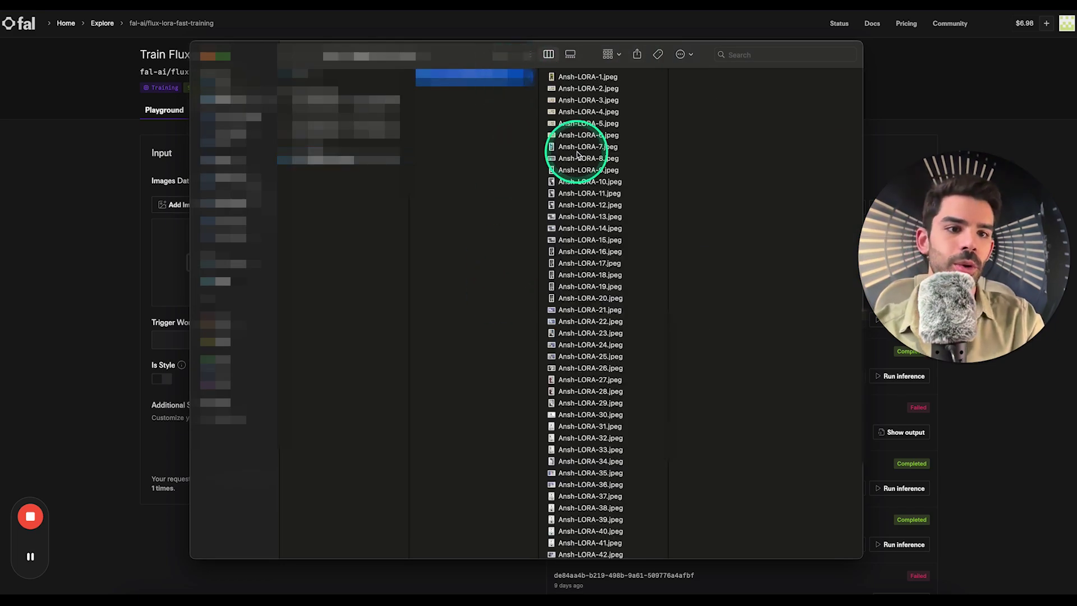
Switch to the fal Train Flux LoRA page, add all photos from the folder as training images and check the uploaded set
click(431, 200)
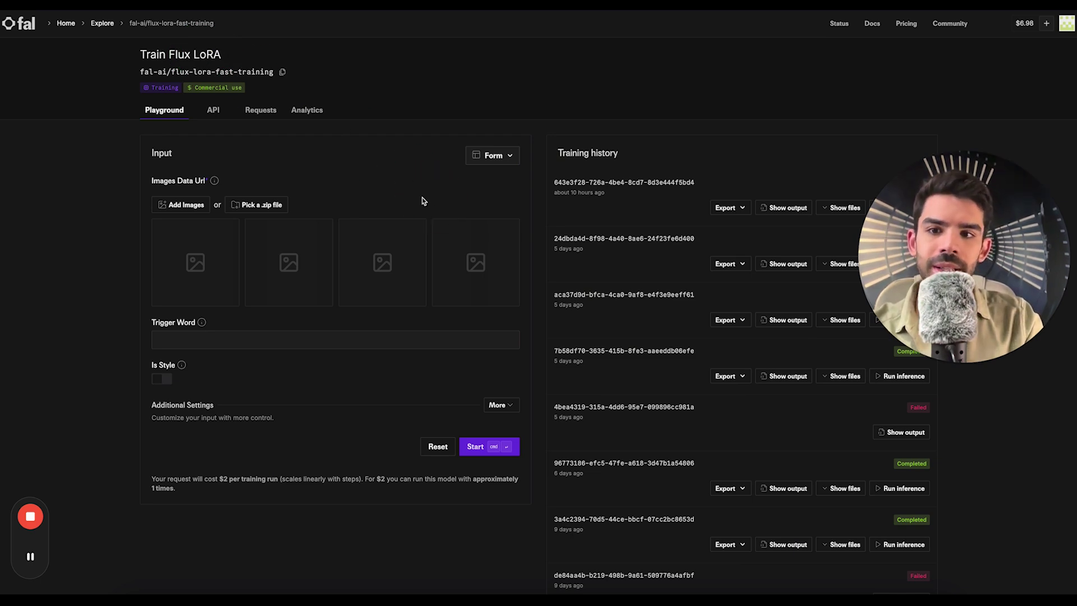
click(272, 205)
click(193, 201)
click(188, 204)
click(637, 130)
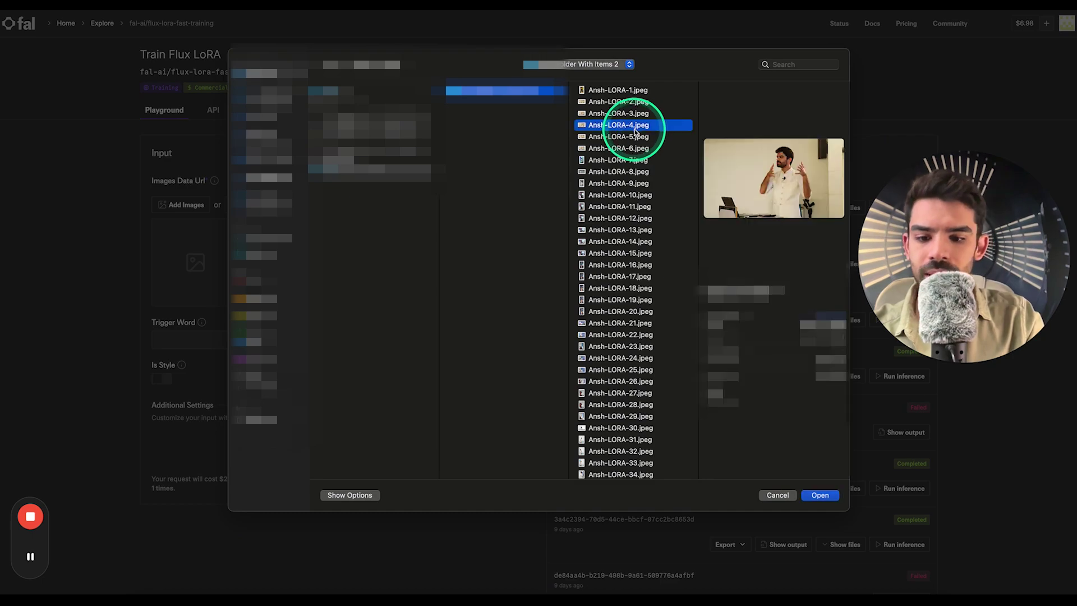
key(super+a)
click(820, 495)
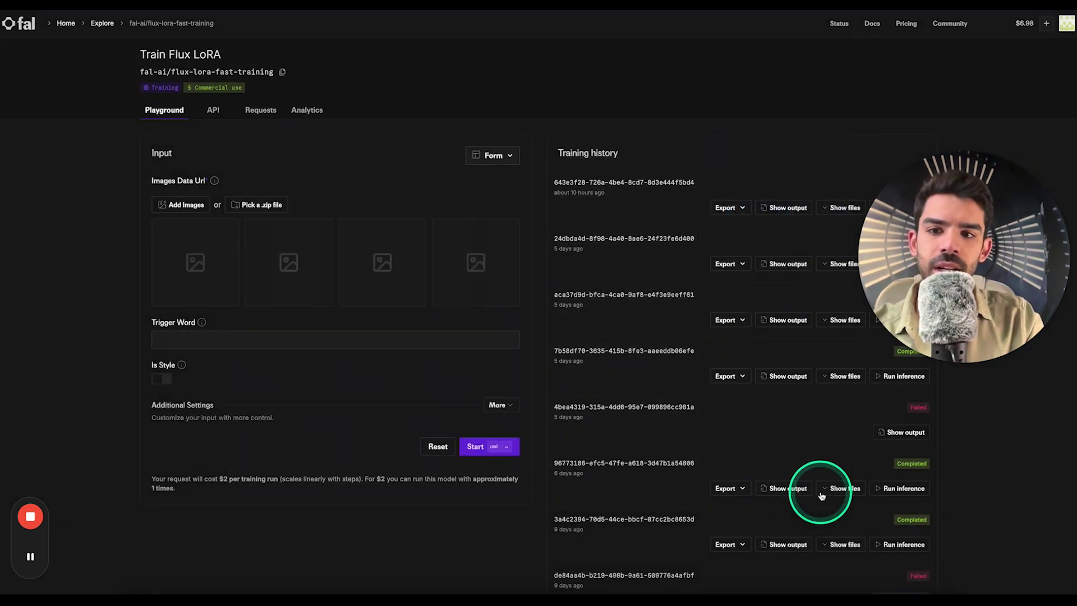
scroll(519, 415, down, 10)
scroll(522, 417, down, 15)
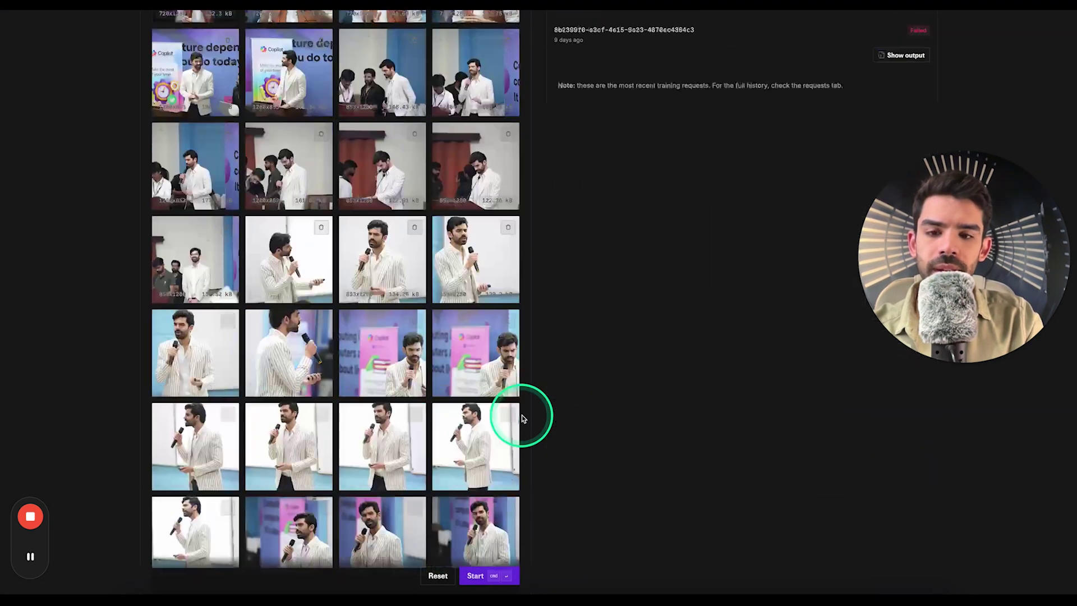
scroll(521, 418, down, 8)
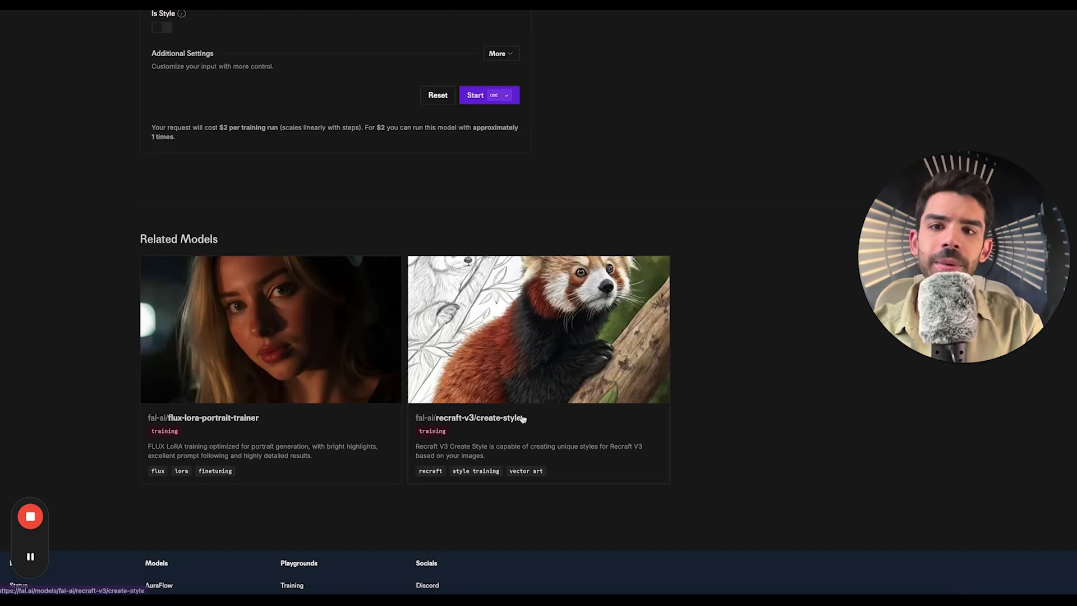
scroll(522, 416, up, 7)
click(600, 370)
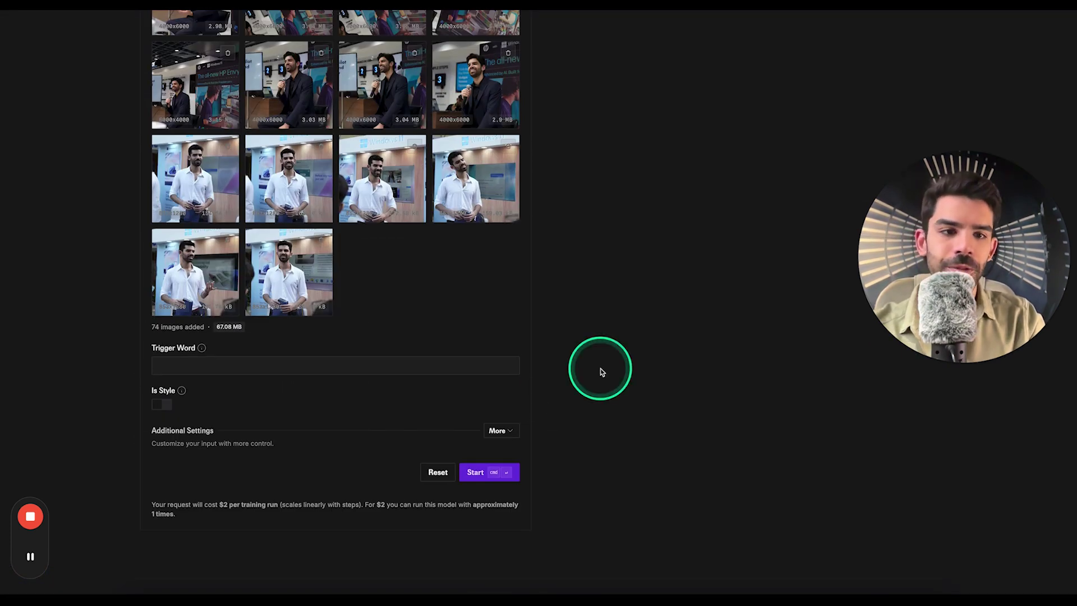
Set the trigger word to the person's first name followed by "-dec-01" and review the uploaded photos
click(292, 364)
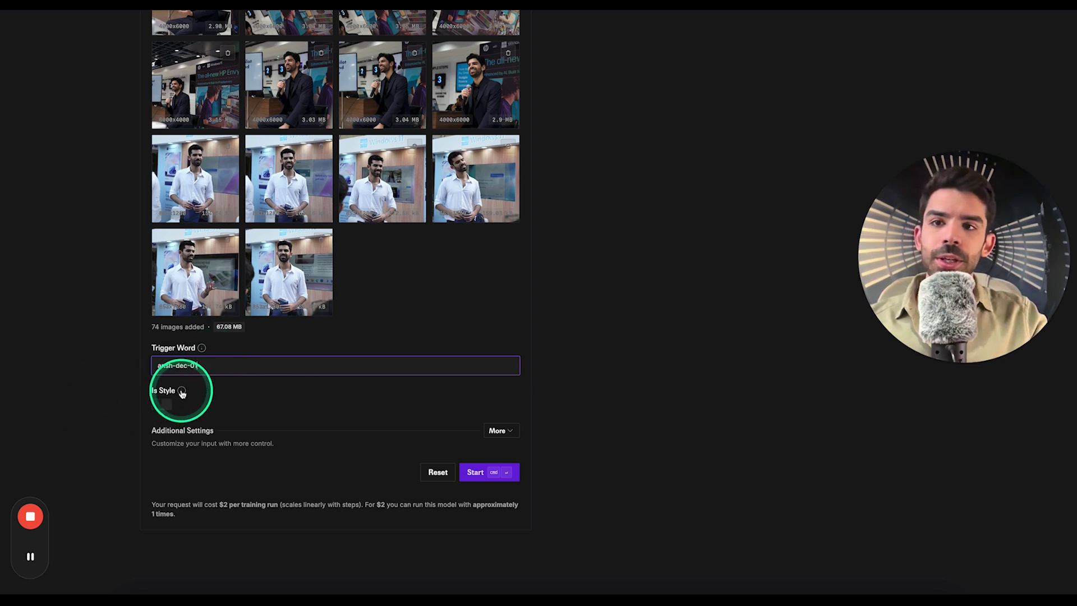
scroll(286, 360, up, 8)
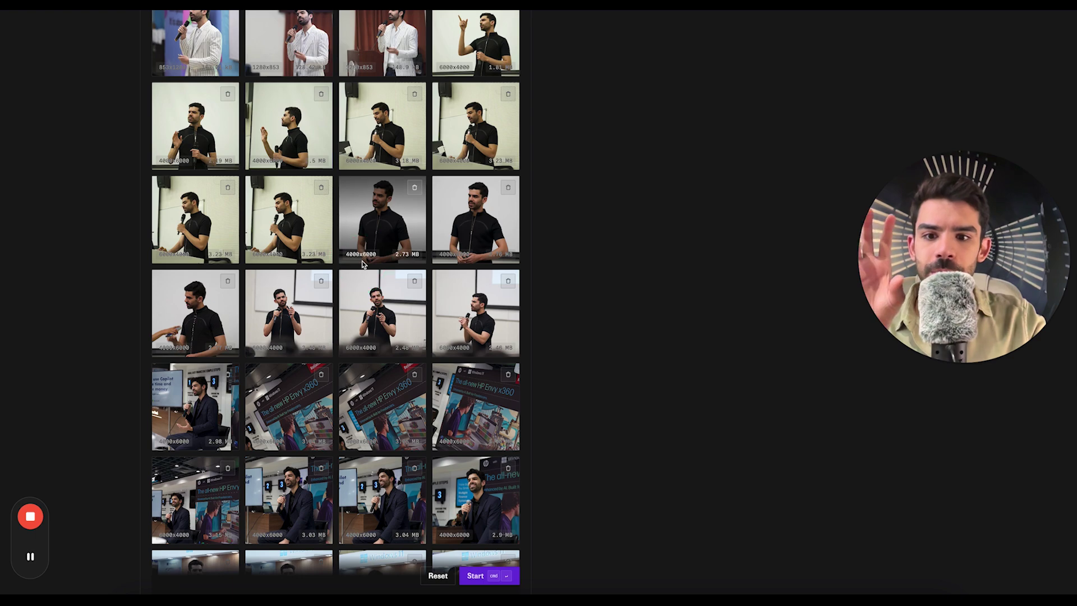
scroll(361, 263, up, 15)
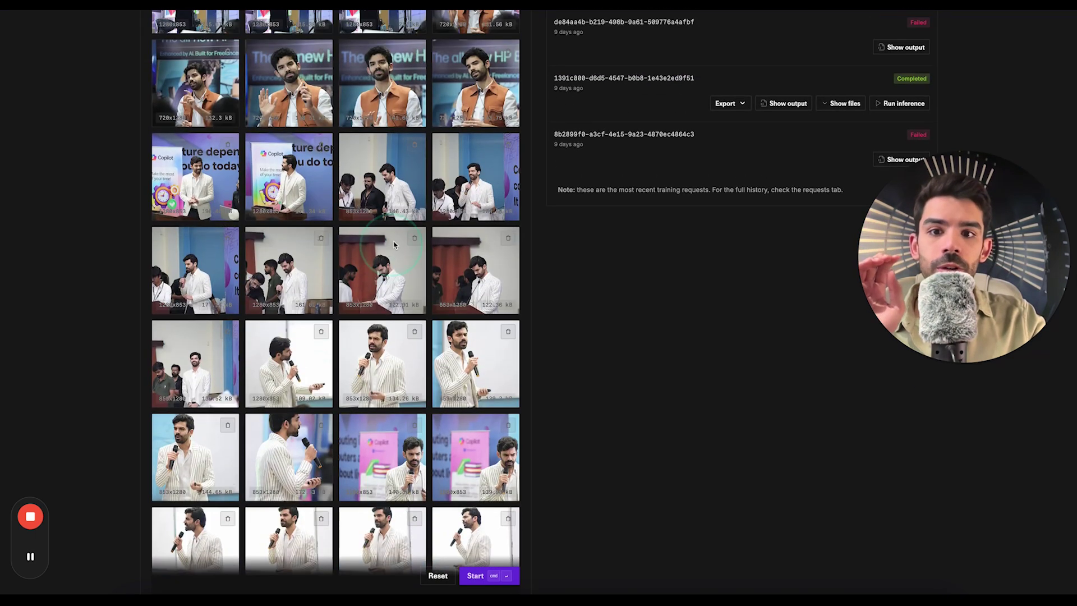
click(394, 235)
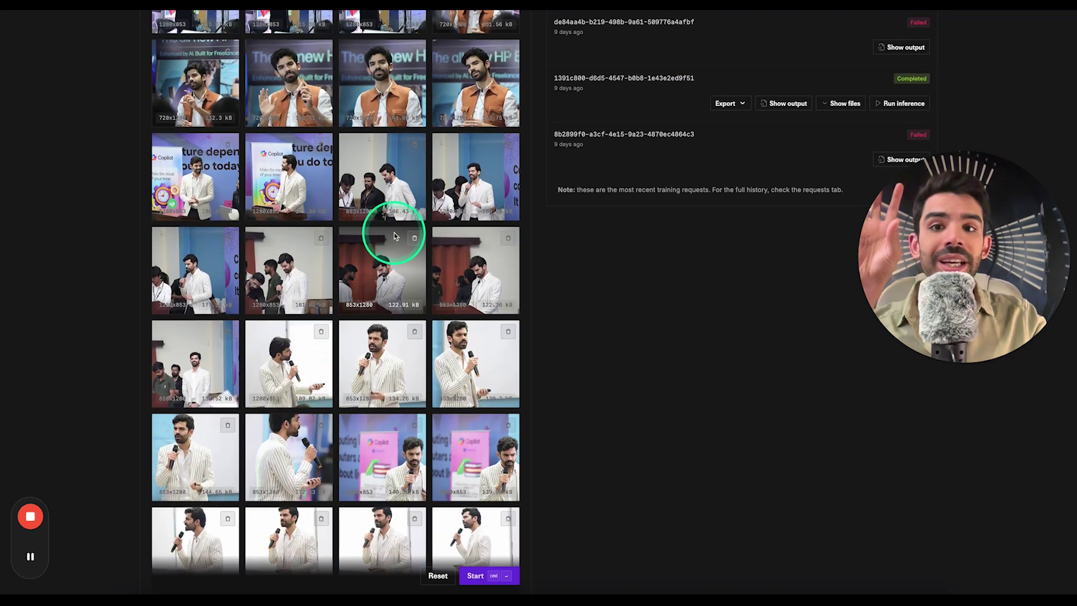
scroll(394, 235, down, 15)
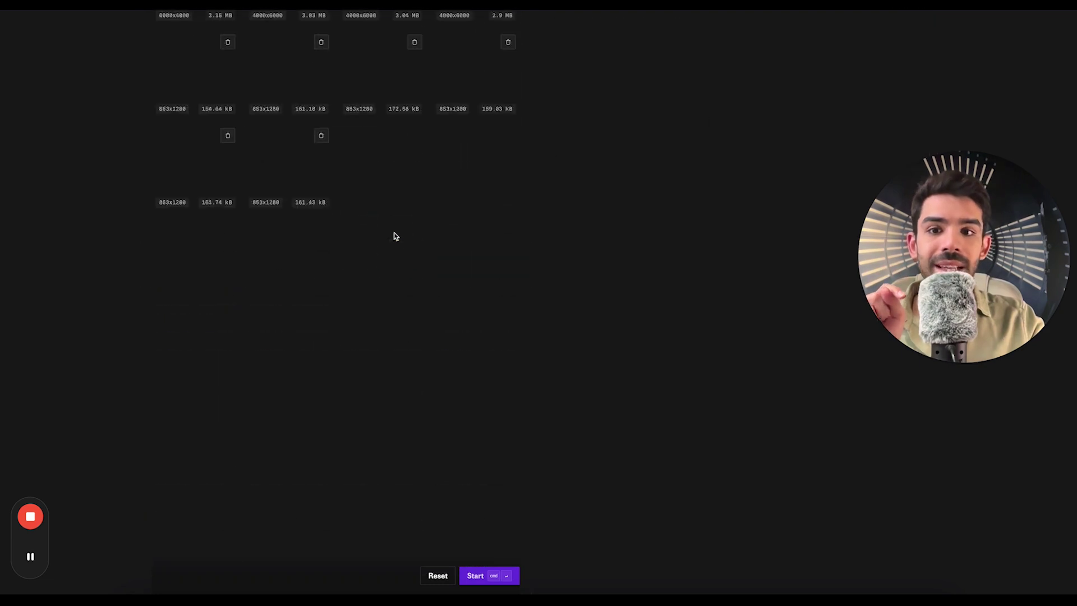
scroll(395, 236, up, 5)
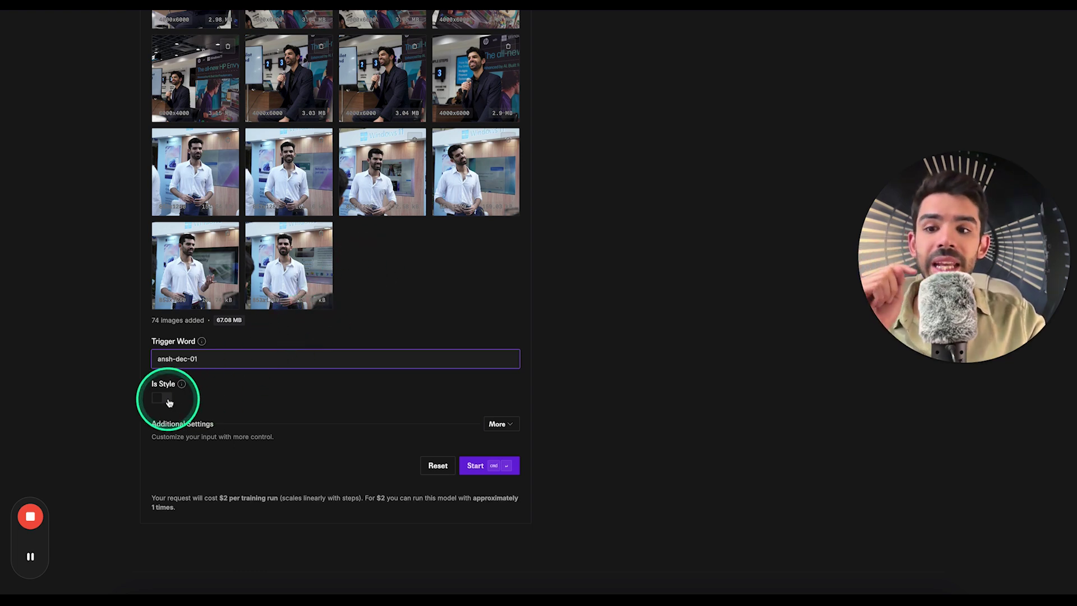
scroll(354, 336, up, 4)
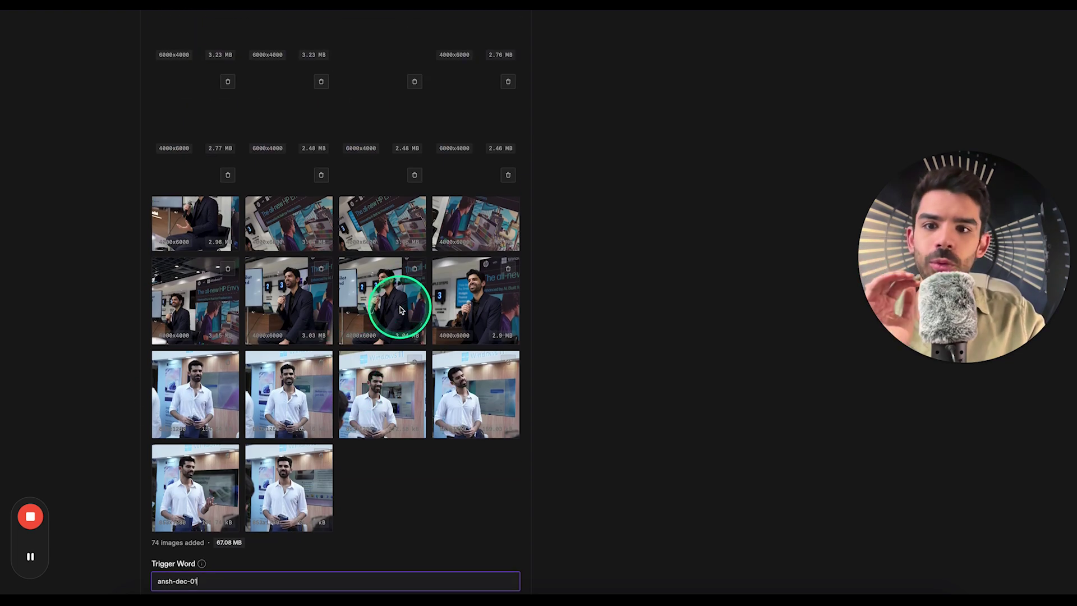
scroll(400, 310, up, 10)
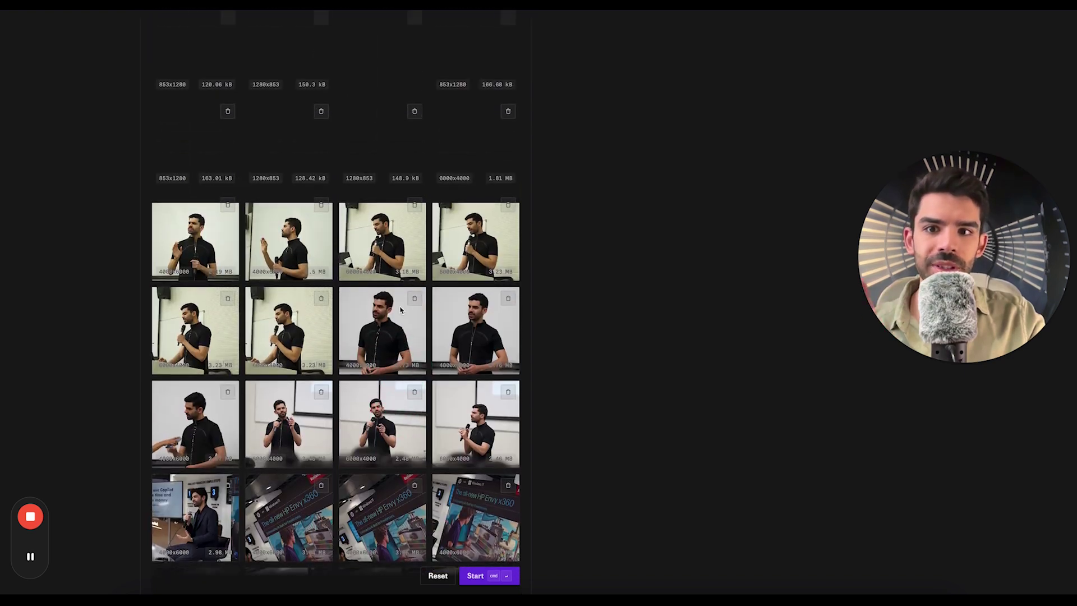
Expand the additional settings, set the training steps to 2000 and start the training
scroll(399, 310, down, 15)
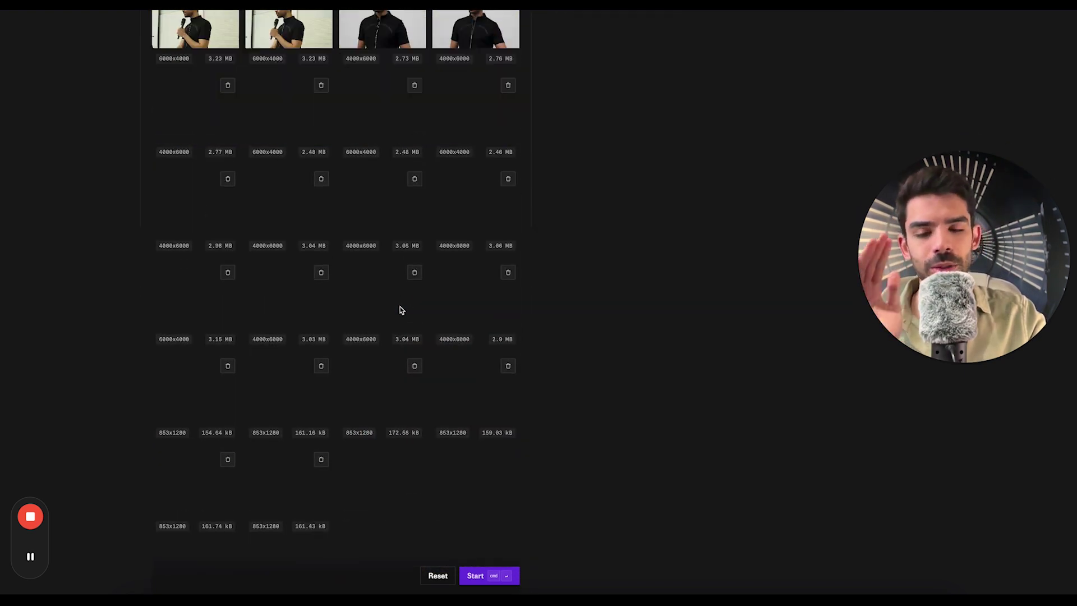
scroll(400, 310, up, 2)
click(495, 301)
click(498, 294)
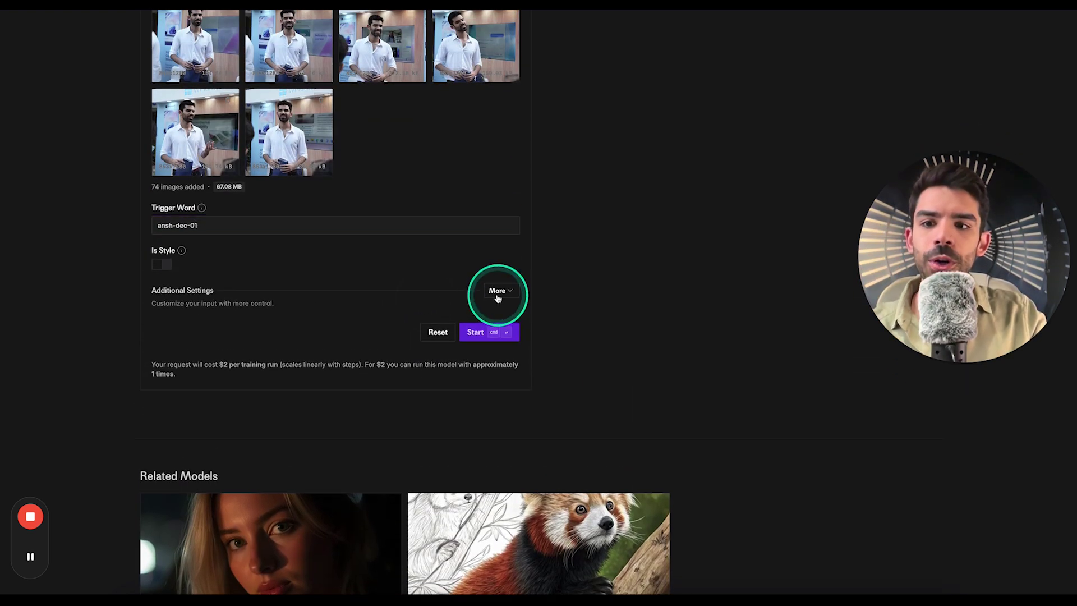
scroll(566, 305, down, 1)
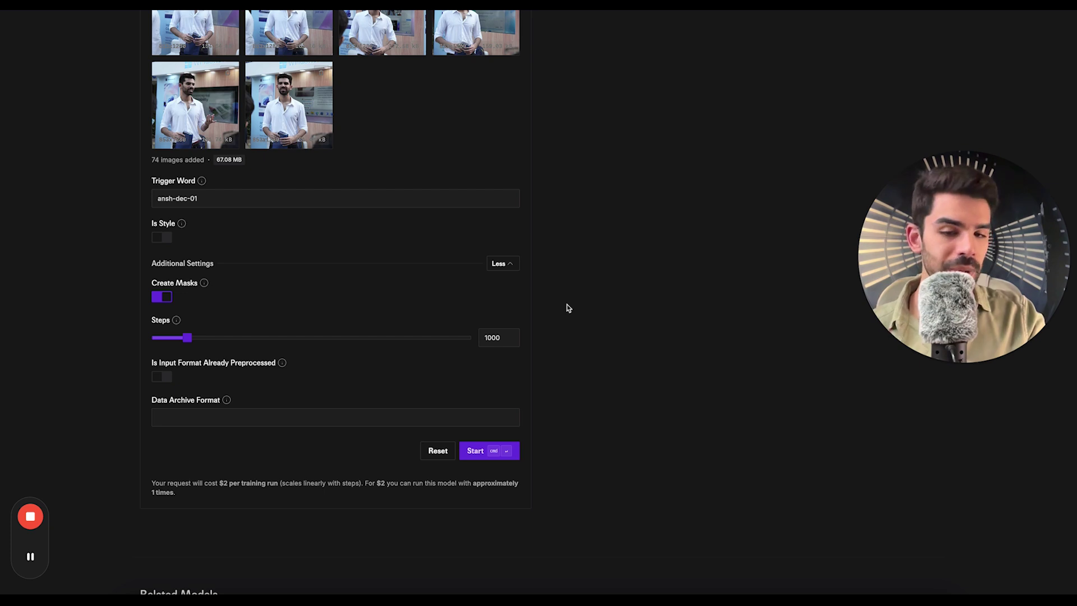
click(493, 337)
key(super+a)
text(2000)
click(683, 337)
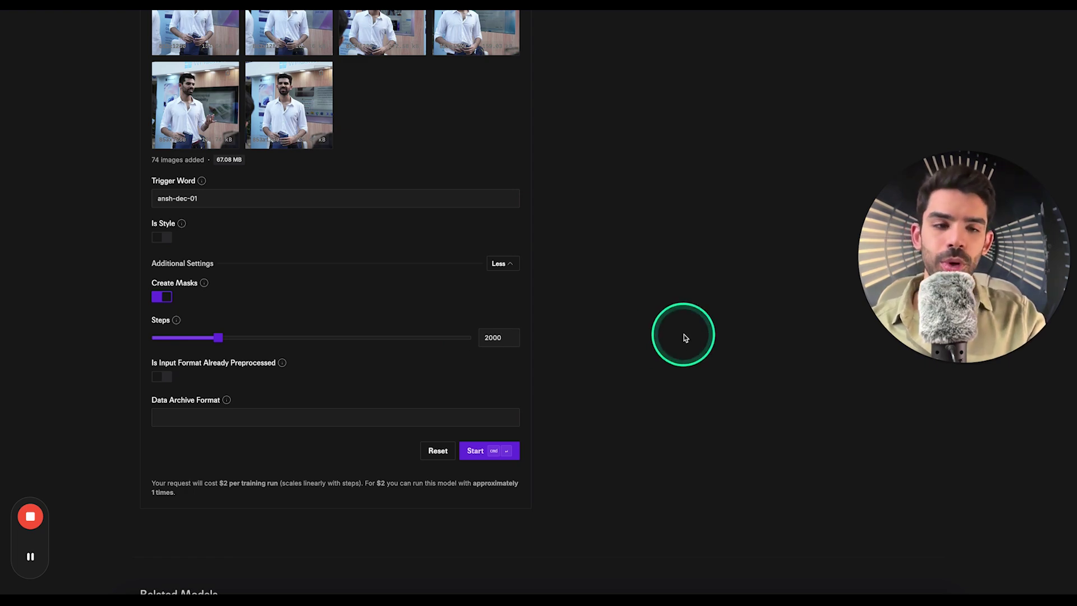
click(479, 452)
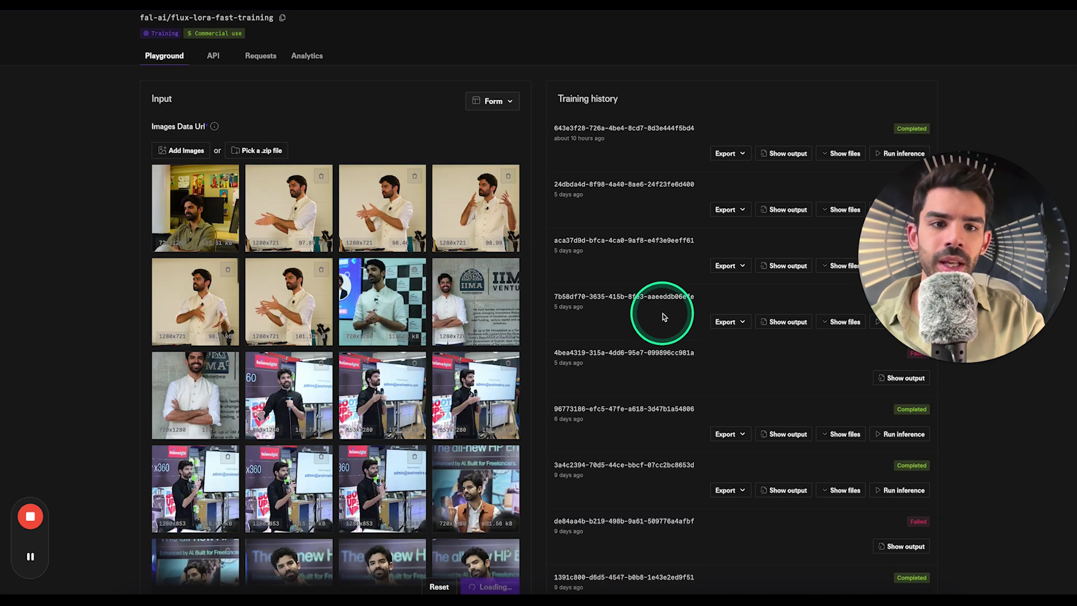
Examine the training history, including the newly started run and the export choices of the most recent completed training
click(634, 211)
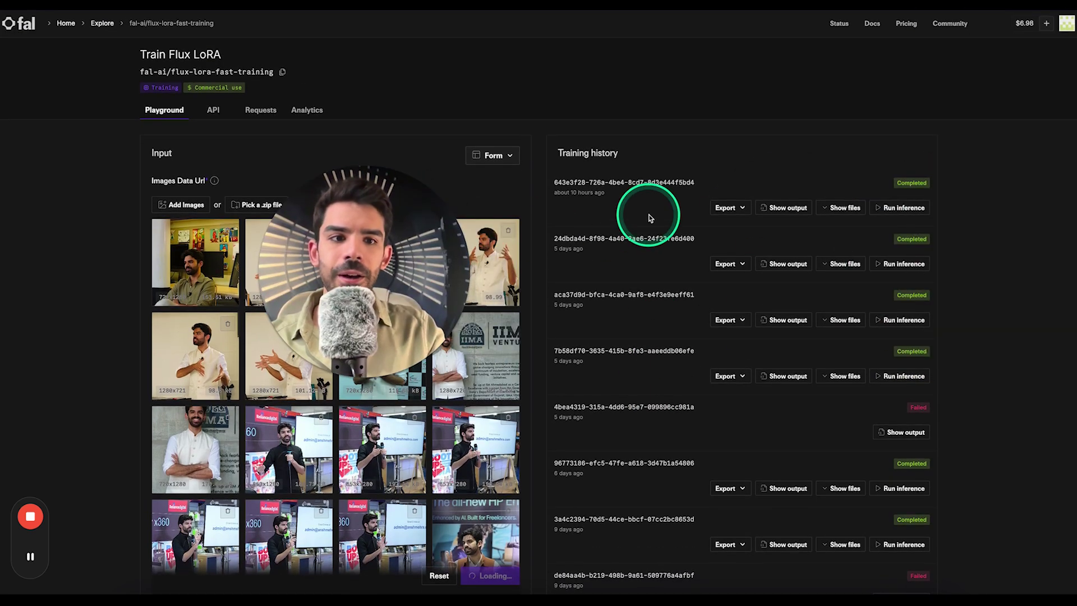
scroll(620, 184, down, 3)
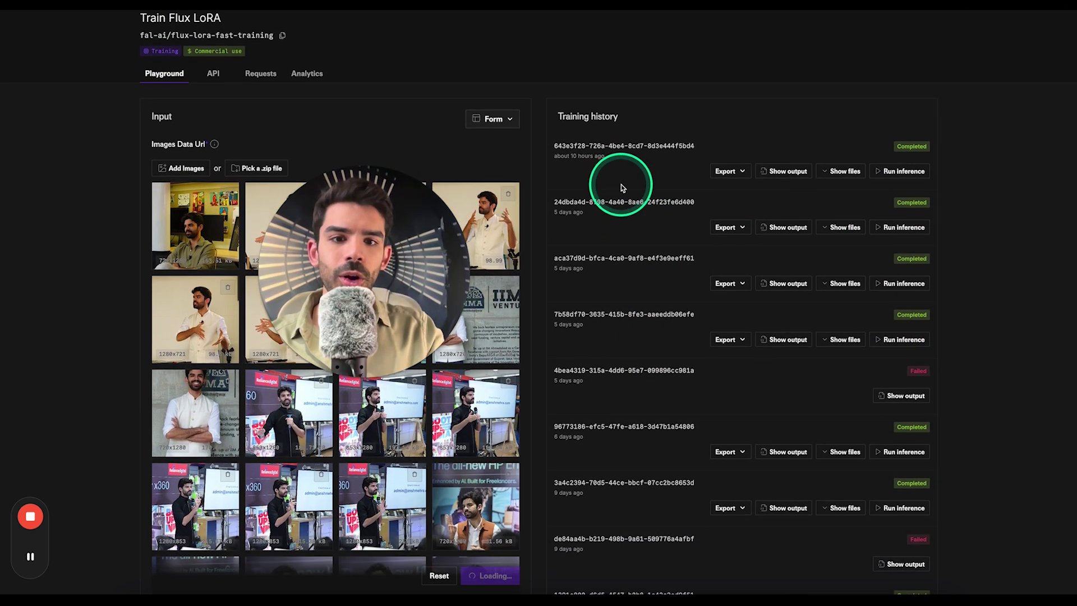
scroll(621, 185, down, 1)
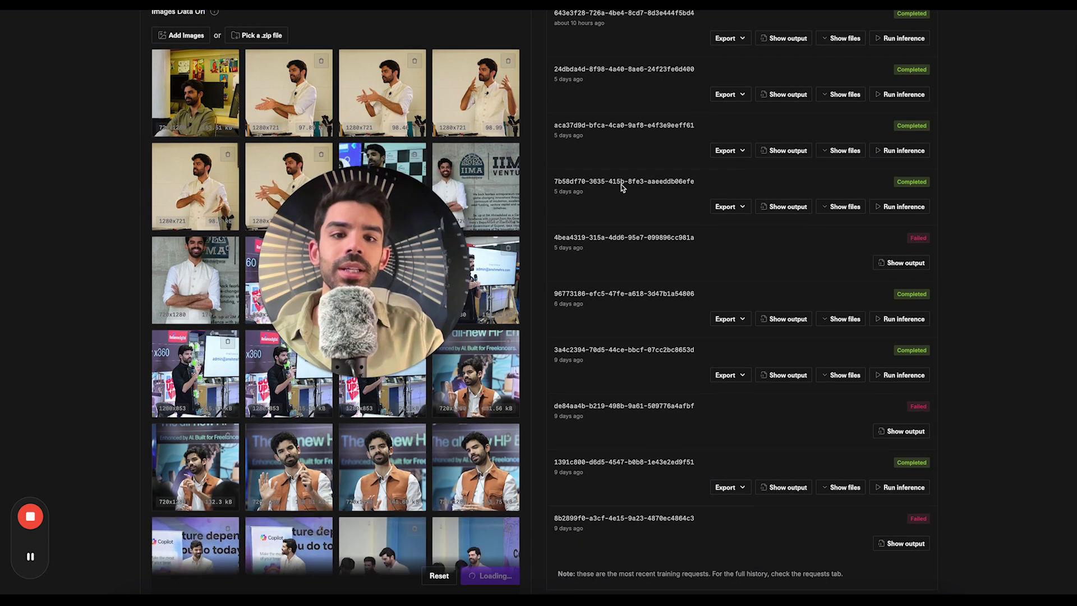
scroll(620, 187, down, 1)
scroll(620, 185, up, 5)
drag(429, 252, 486, 234)
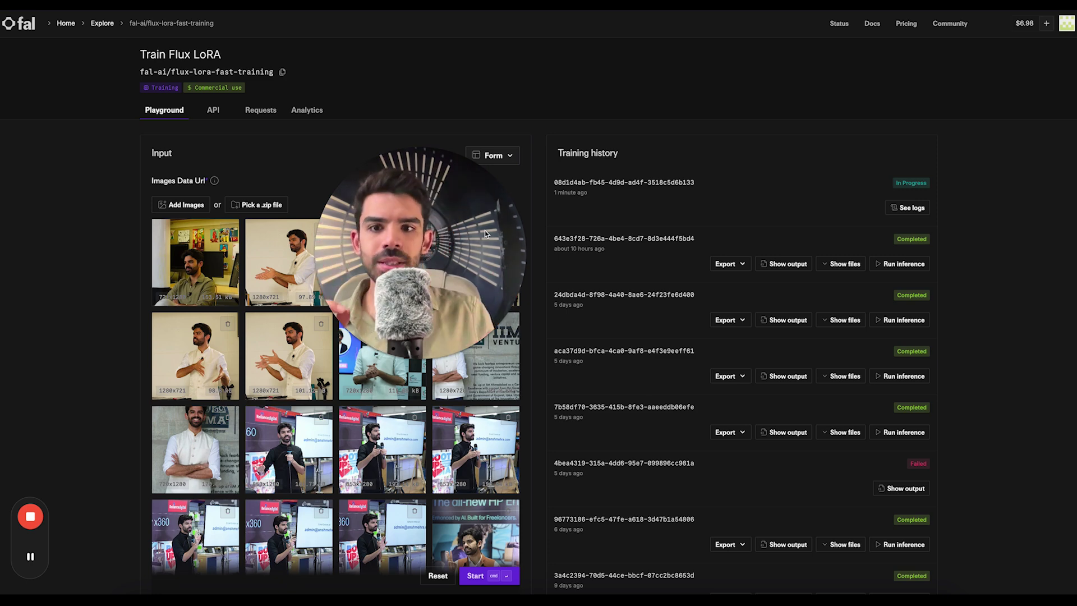
click(645, 178)
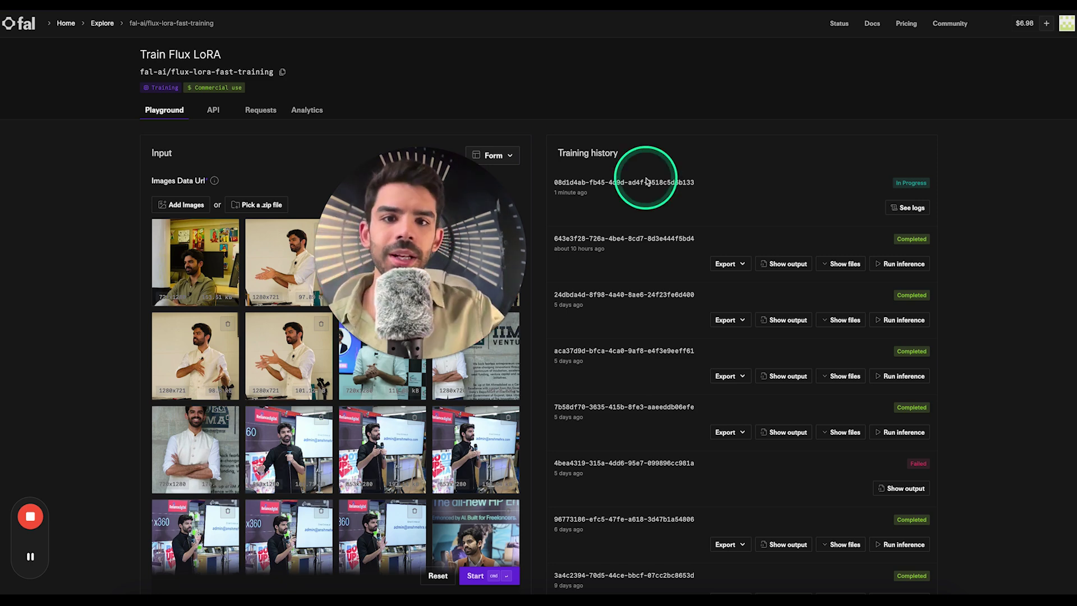
scroll(643, 206, down, 2)
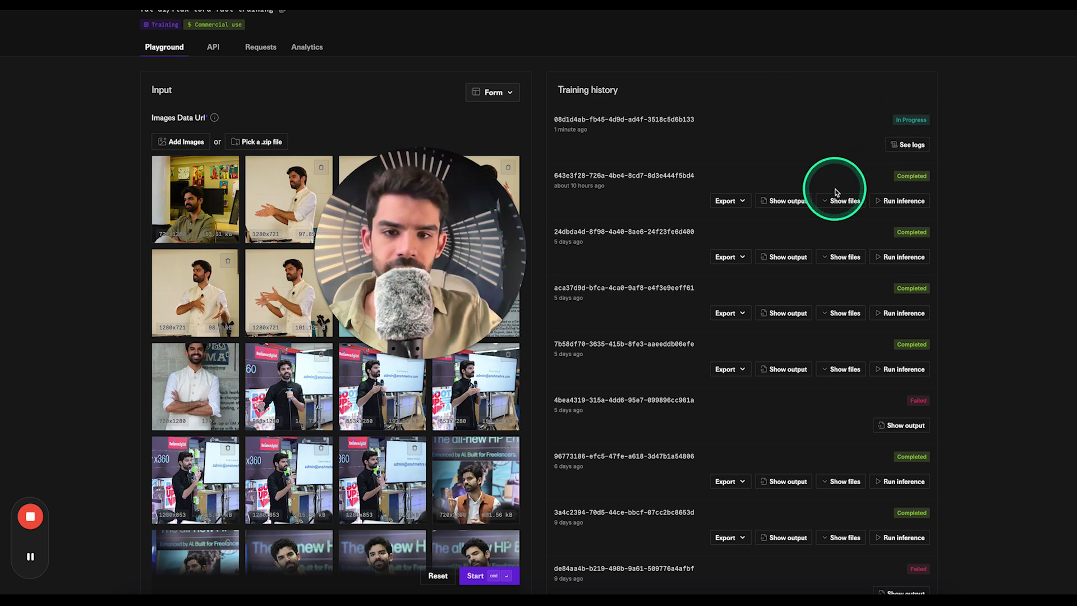
scroll(656, 212, down, 2)
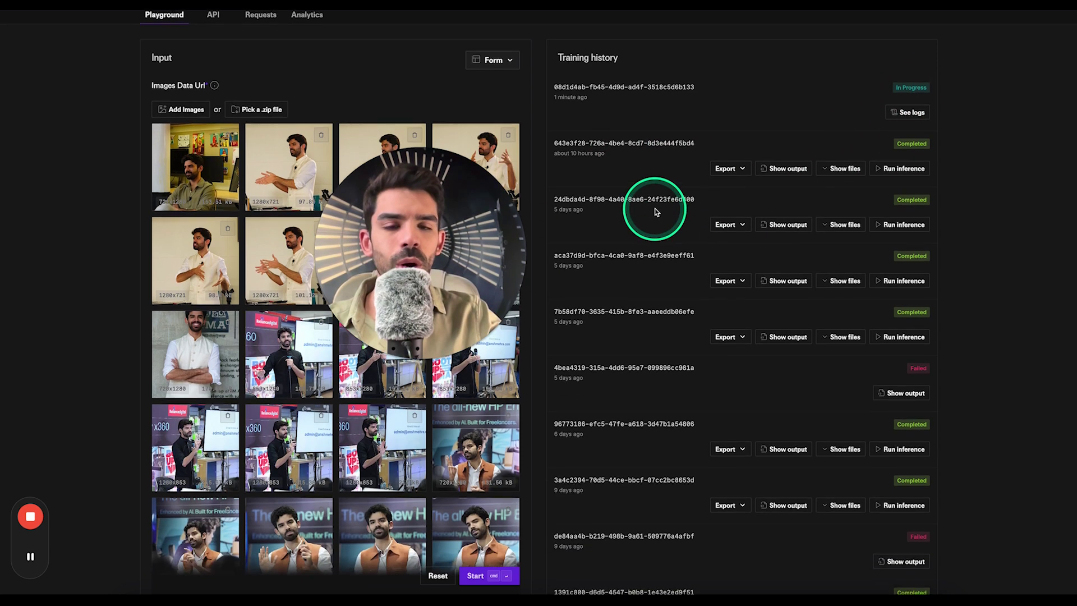
scroll(656, 212, up, 1)
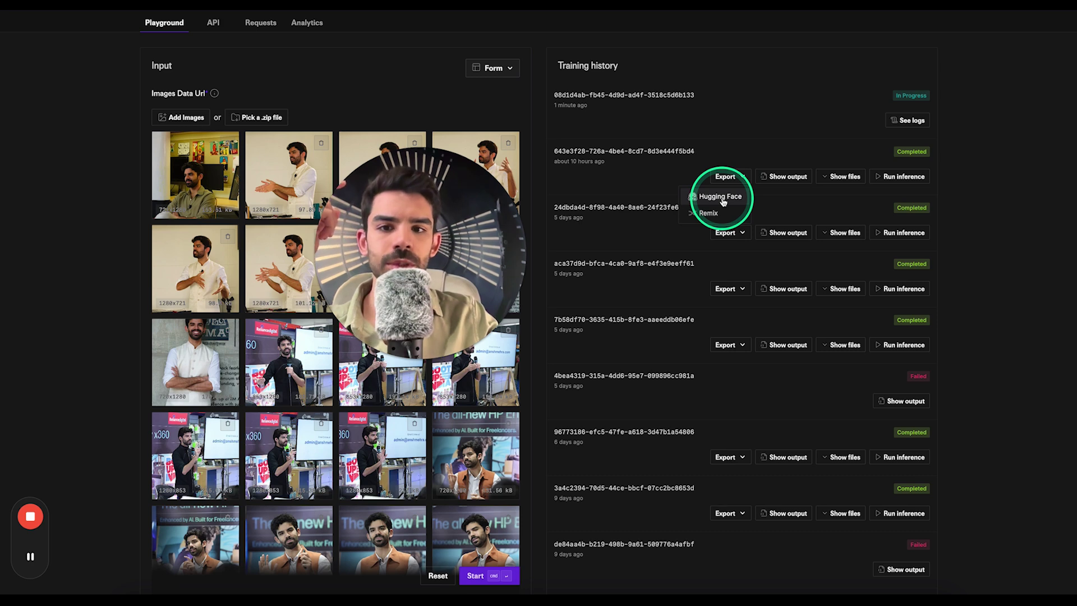
click(746, 164)
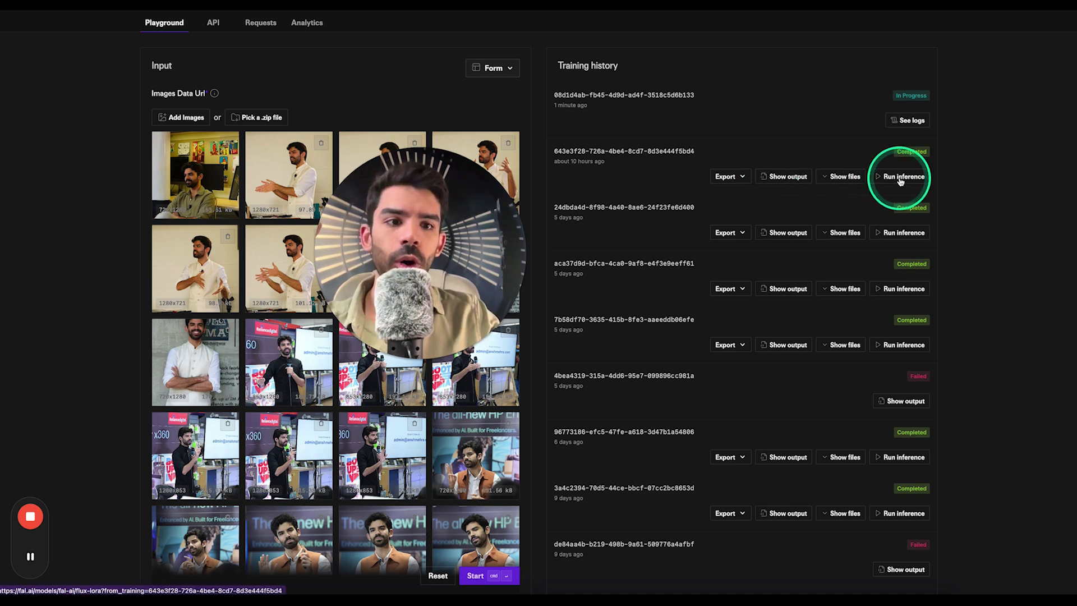
click(899, 177)
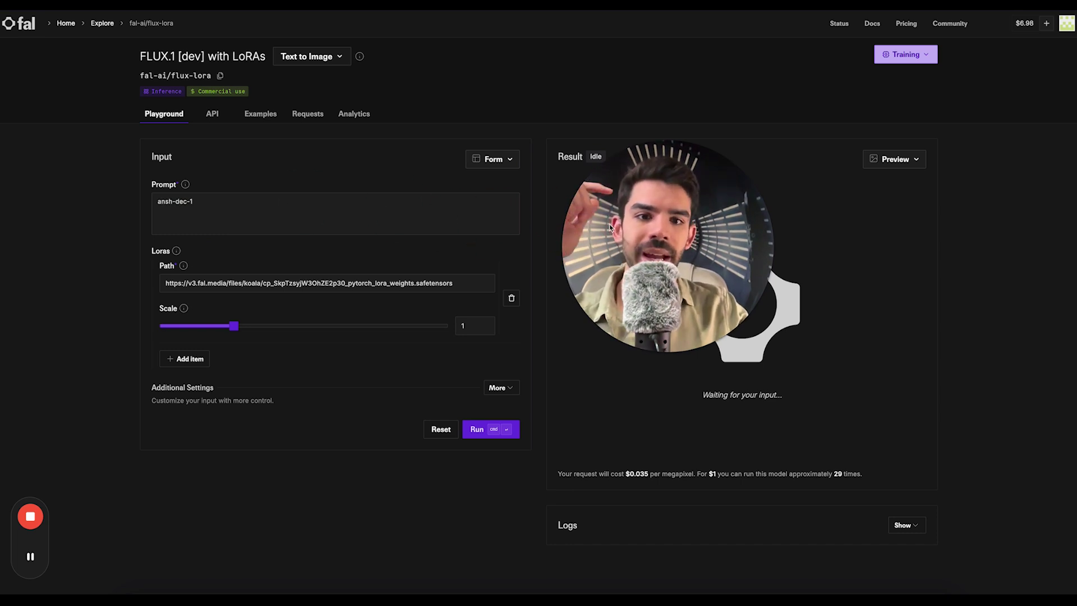
drag(668, 223, 956, 168)
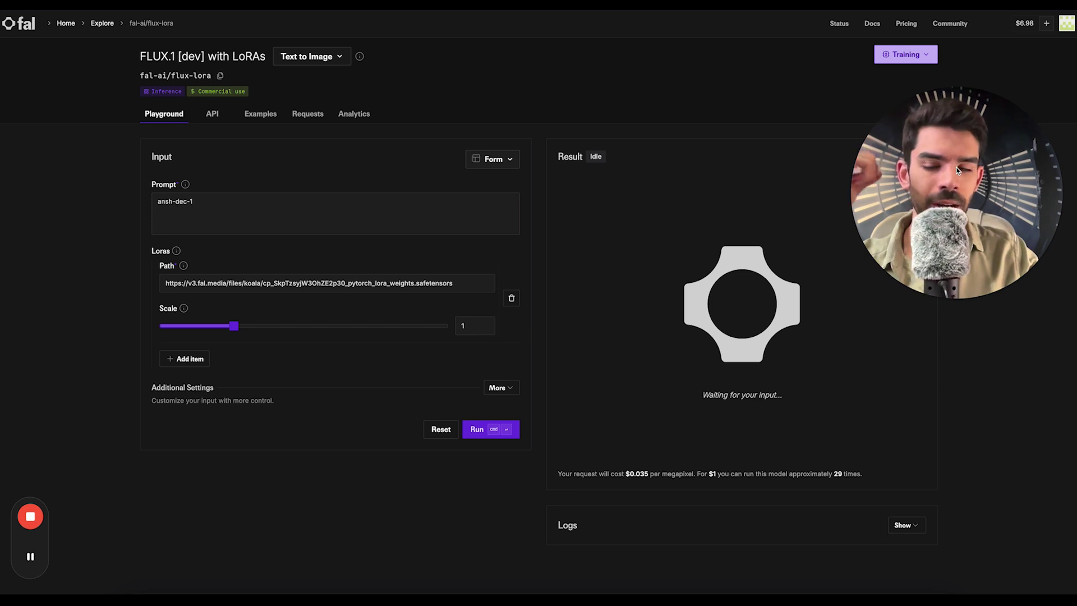
click(349, 123)
click(12, 24)
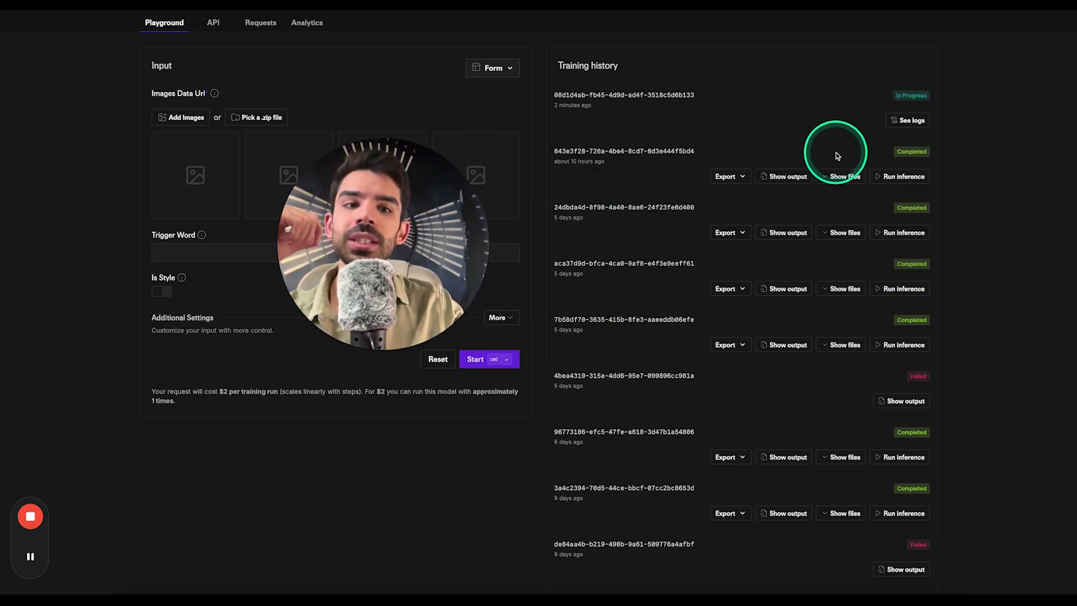
Open inference for the newest completed training and extend the prompt with a jungle mic concert in white fur coat, gold chains and sunglasses, cinematic, detailed, realistic
click(903, 177)
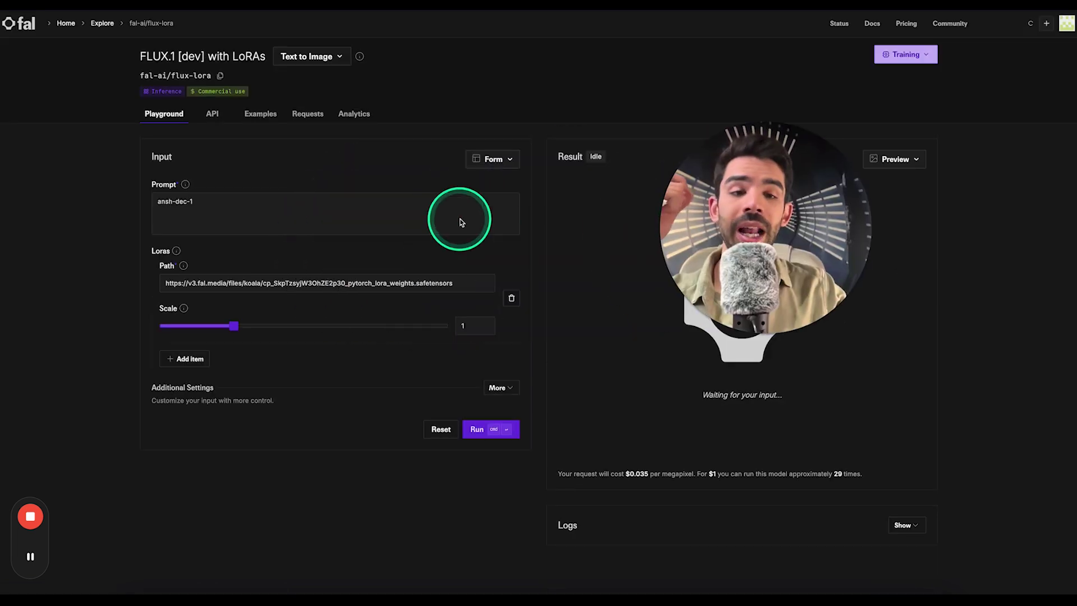
click(393, 210)
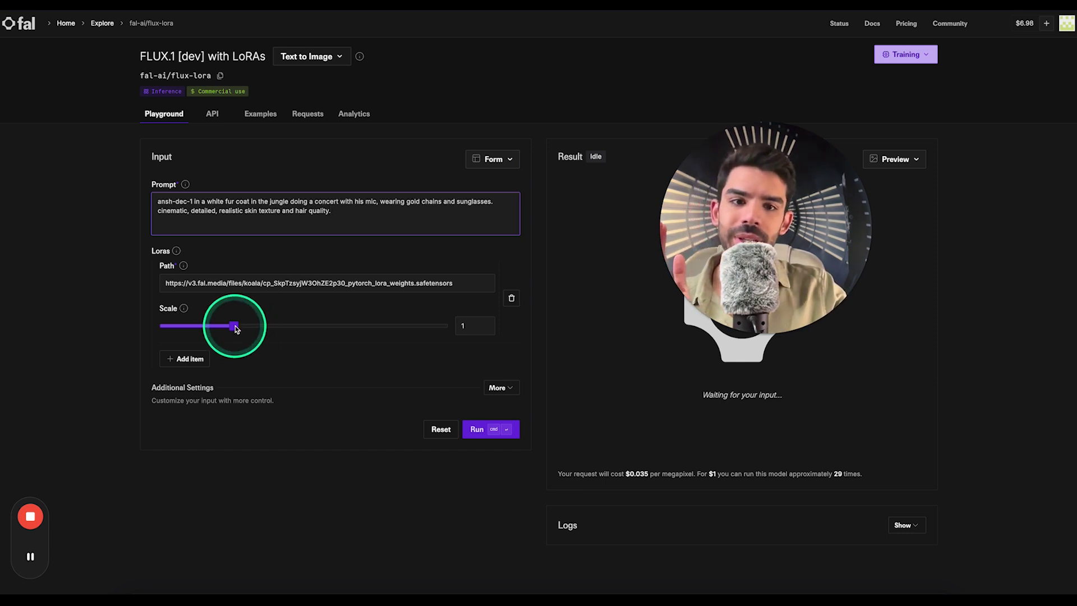
click(332, 272)
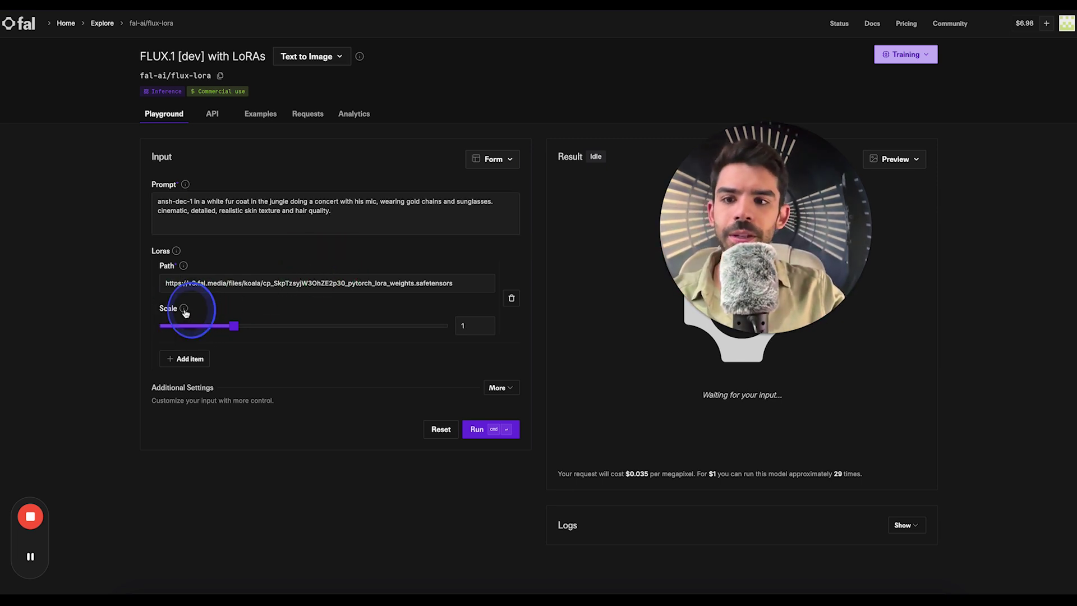
mouse_move(185, 312)
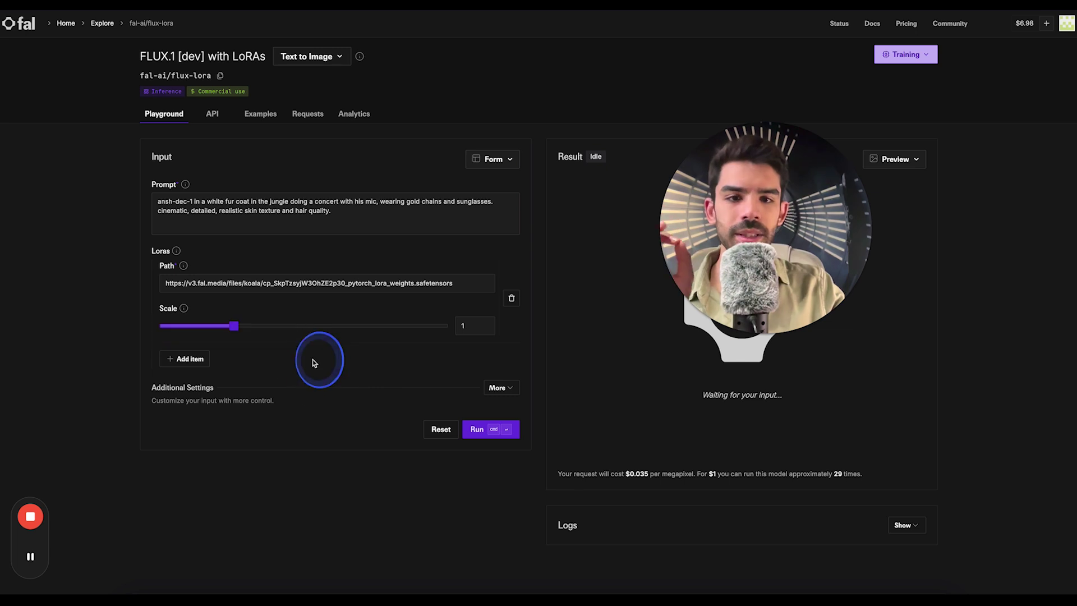
Expand the additional settings and set the image size to Landscape 16:9
click(501, 389)
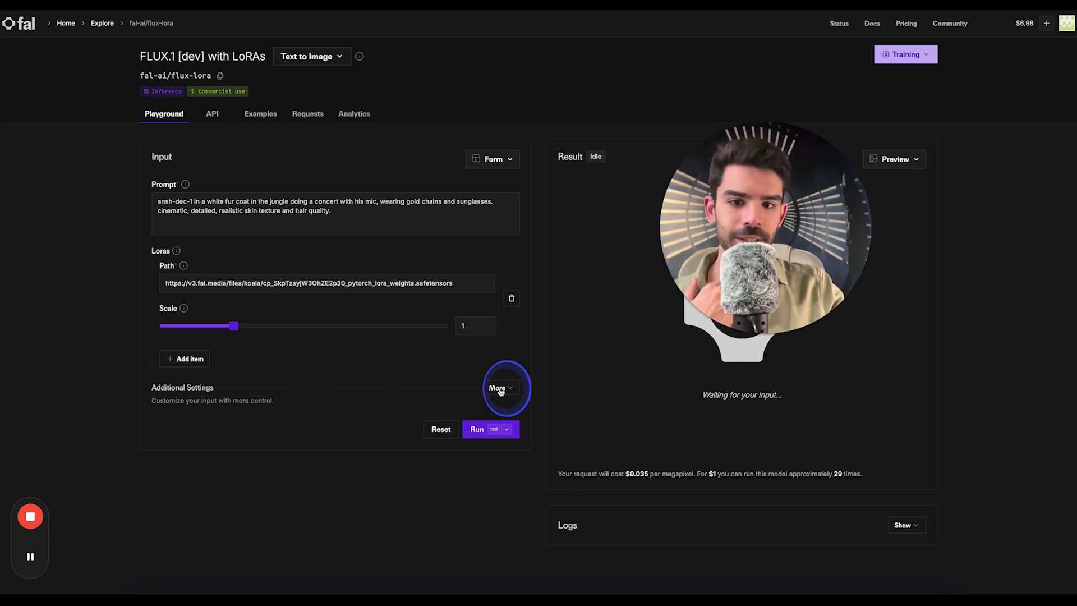
scroll(500, 389, down, 2)
scroll(335, 260, down, 2)
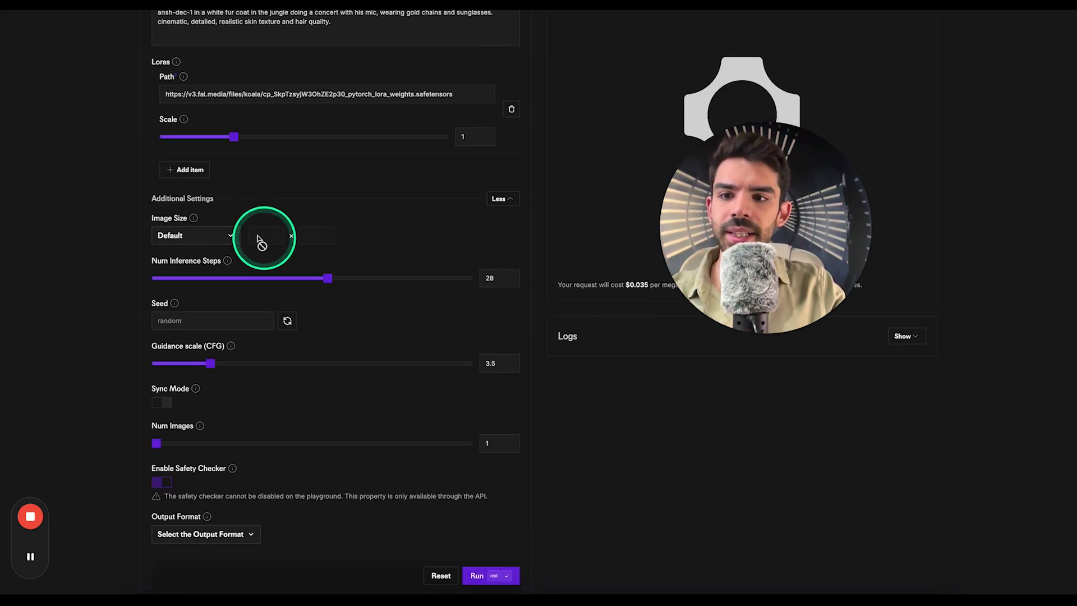
click(228, 237)
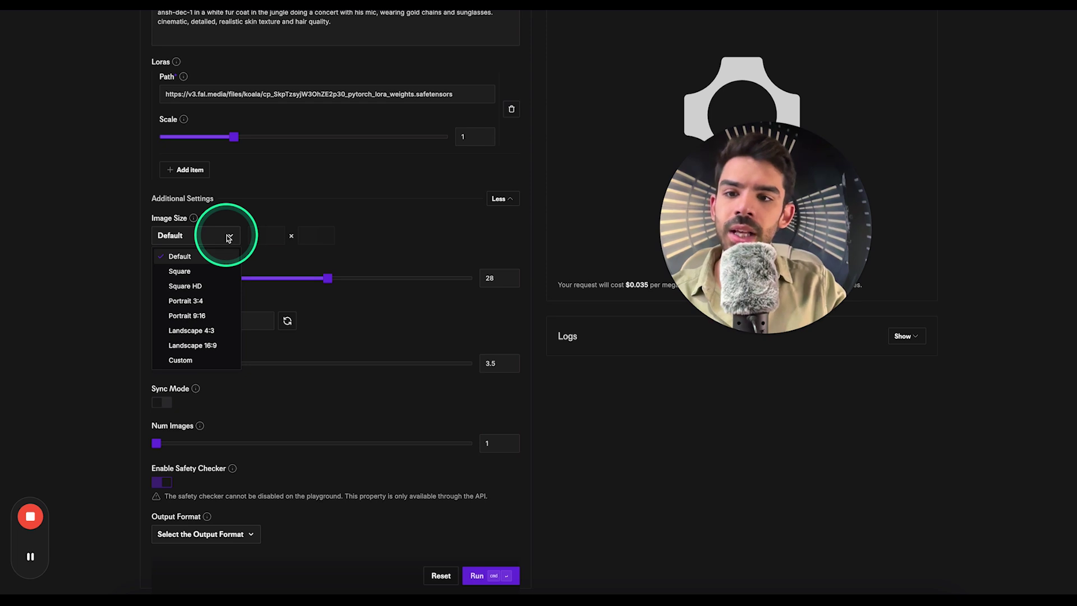
click(214, 347)
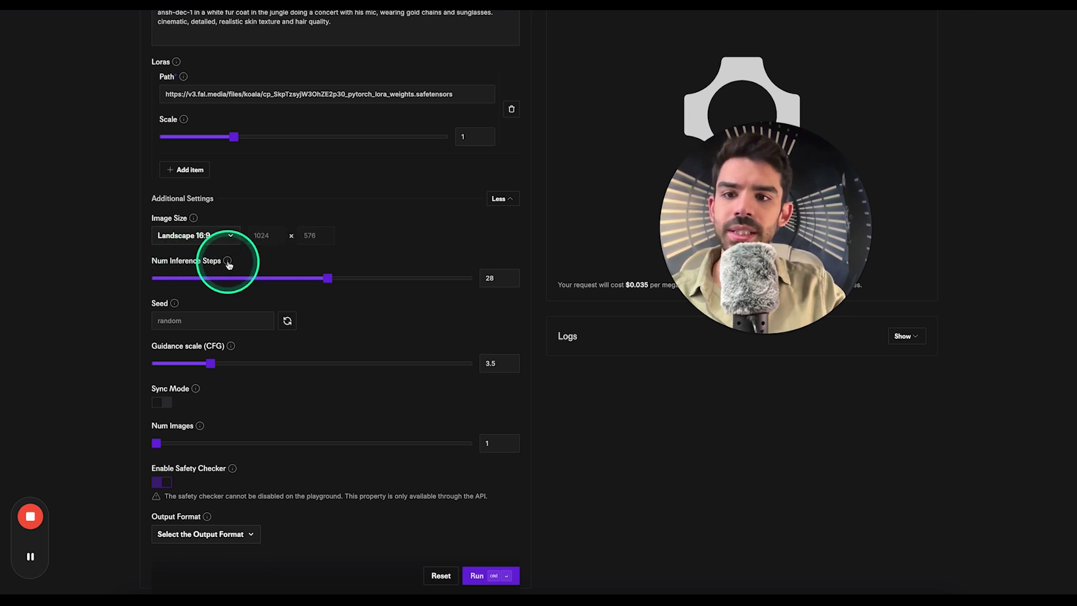
Check the description of the inference steps setting and raise the number of inference steps to 36
mouse_move(228, 262)
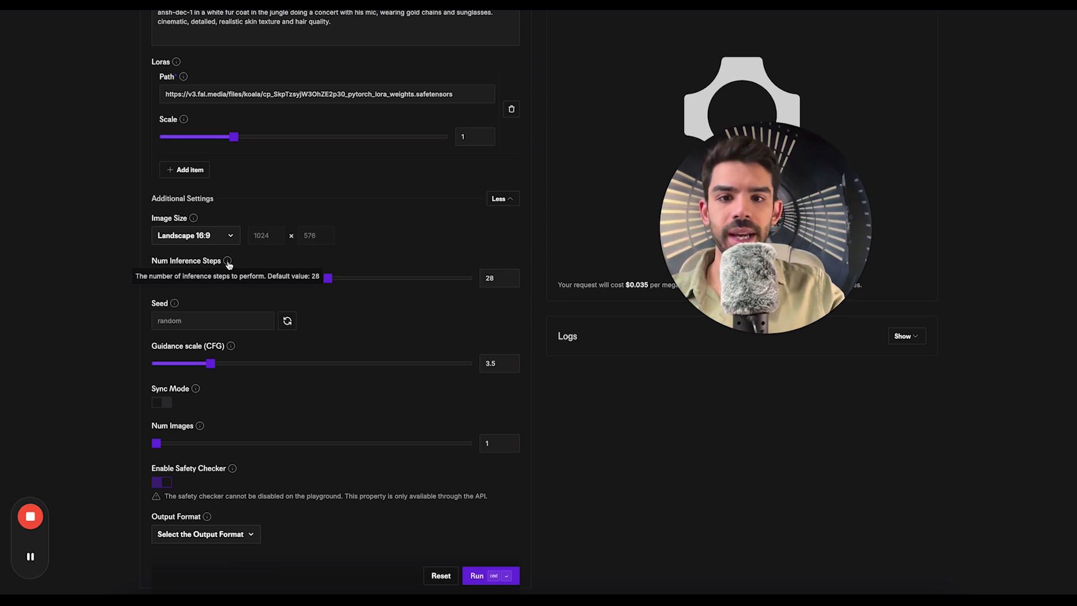
click(328, 278)
drag(330, 283, 357, 285)
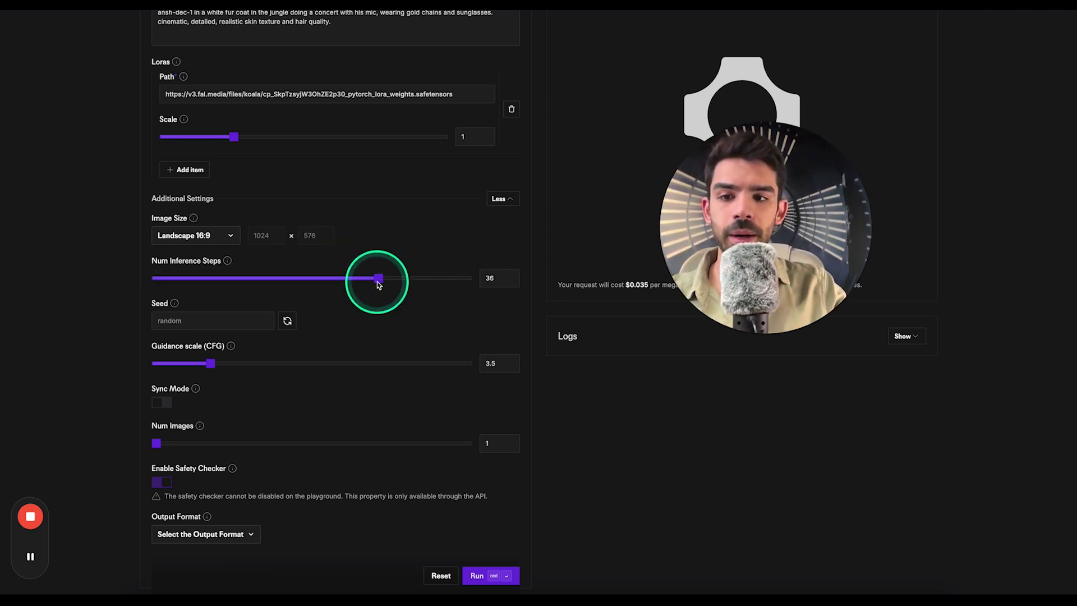
Check the seed and guidance scale settings, leaving them as they are, and set the number of images to 2
click(238, 319)
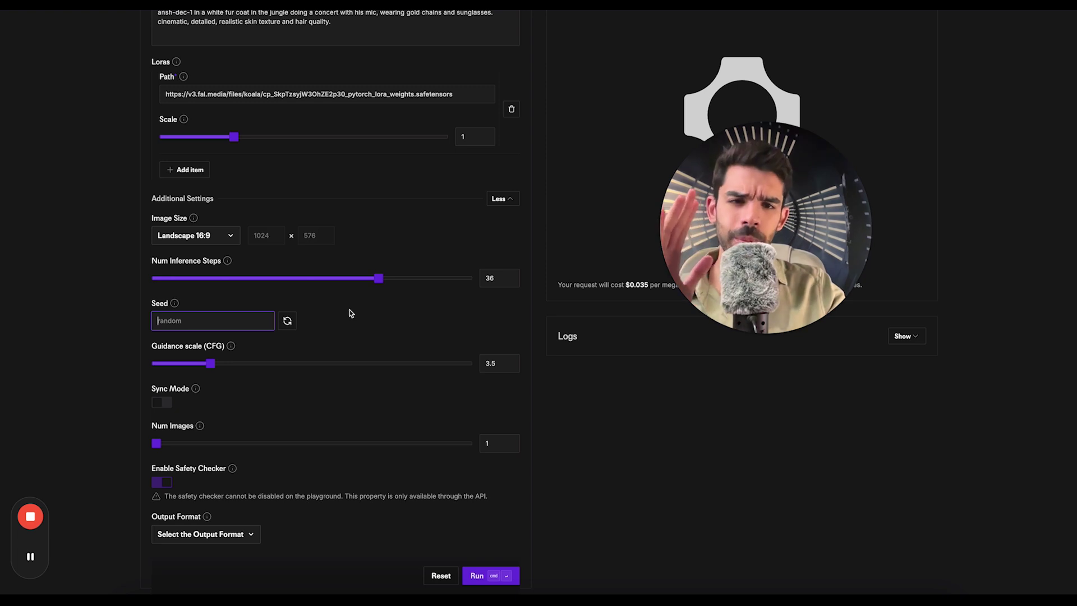
scroll(409, 316, down, 2)
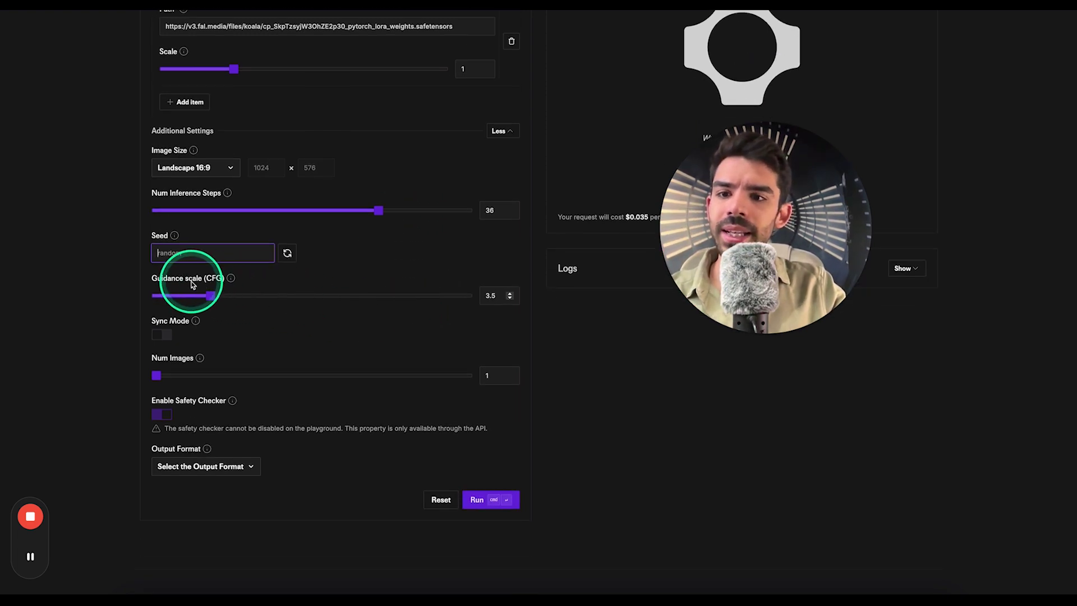
click(232, 280)
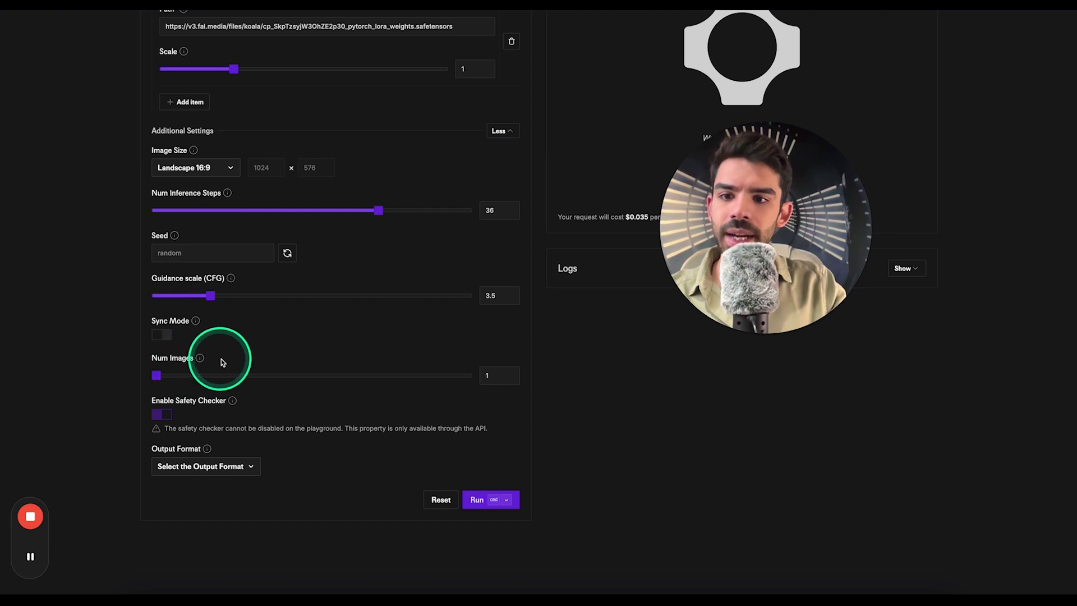
click(487, 375)
click(488, 376)
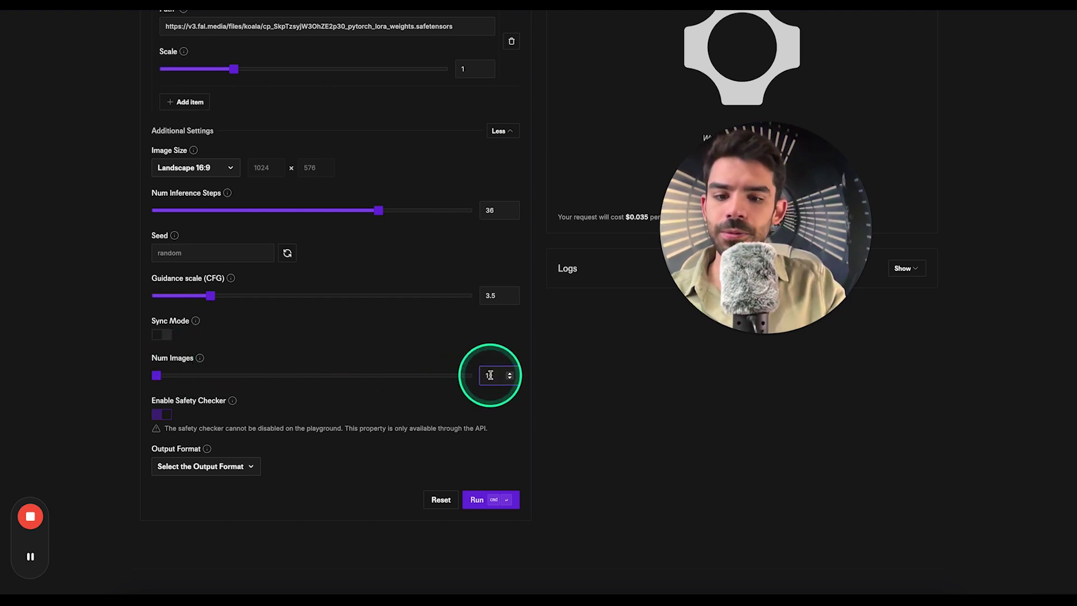
key(BackSpace)
text(2)
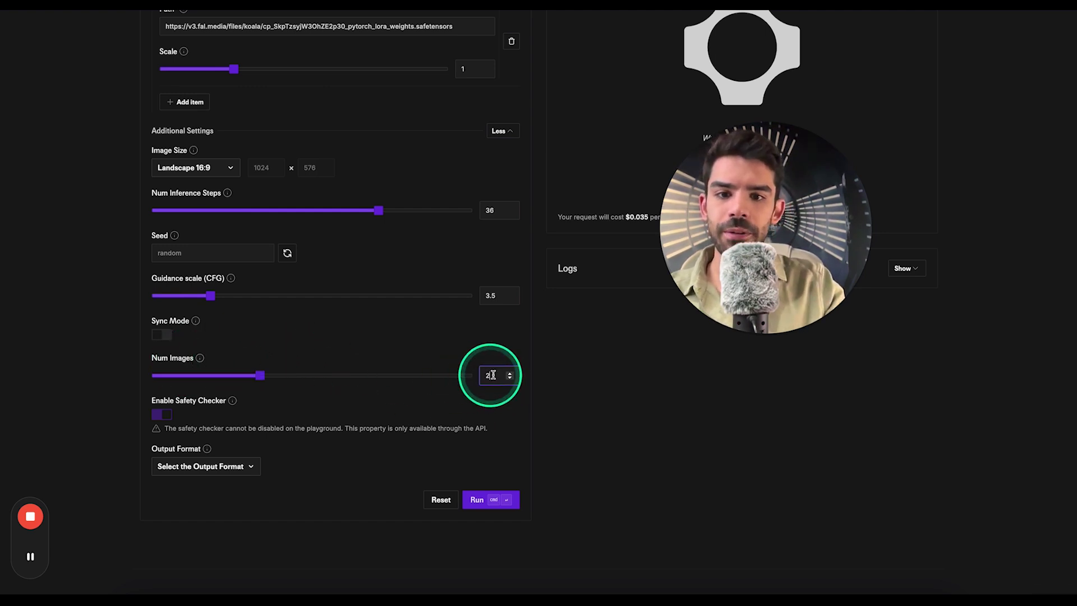
click(566, 386)
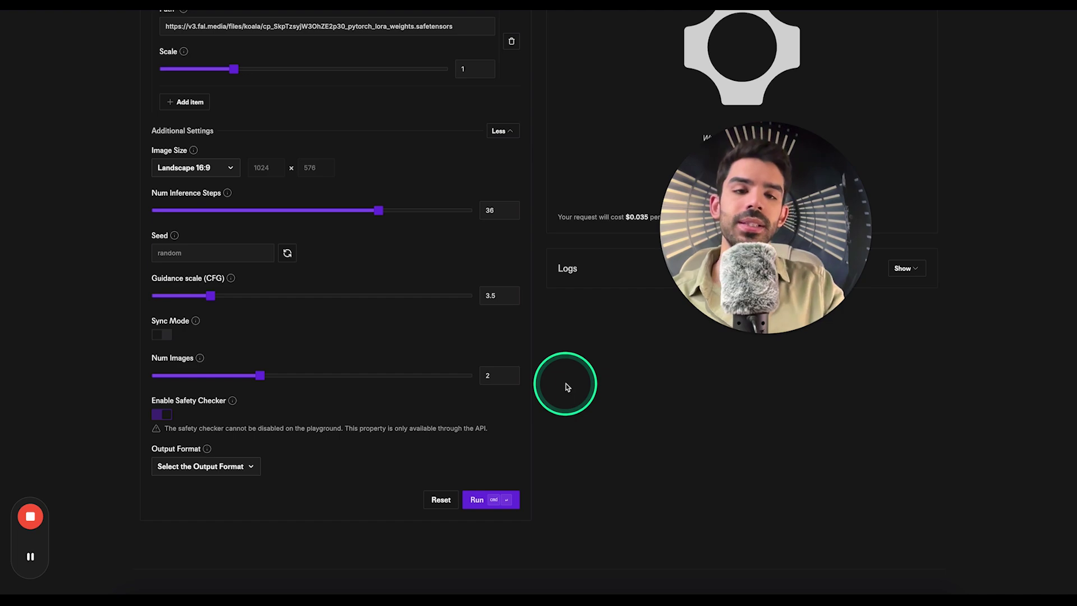
Run the image generation with the jungle concert prompt
scroll(291, 405, up, 5)
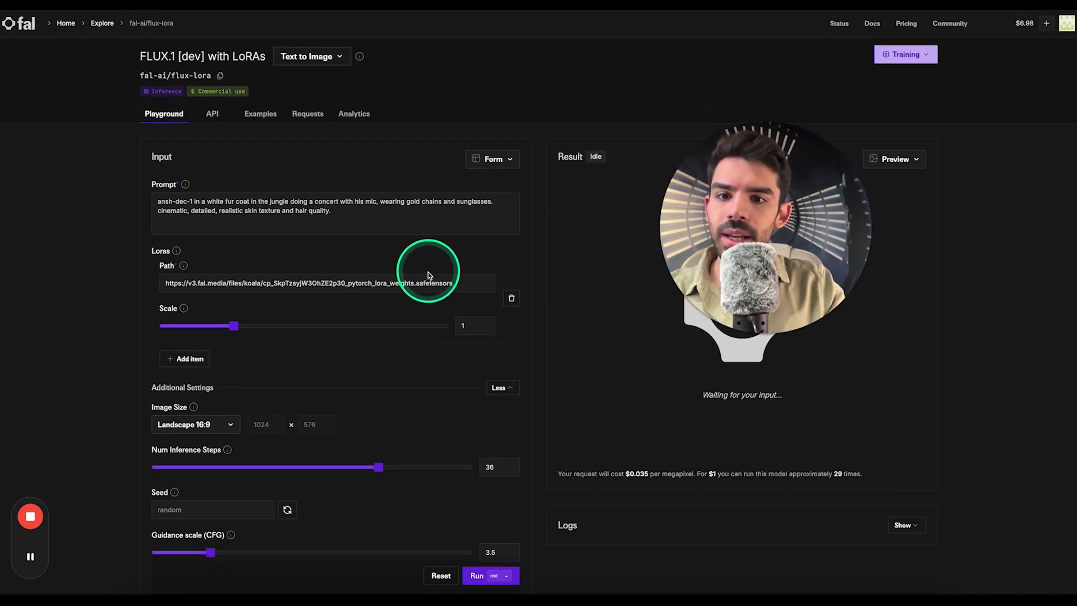
scroll(427, 269, down, 3)
click(474, 574)
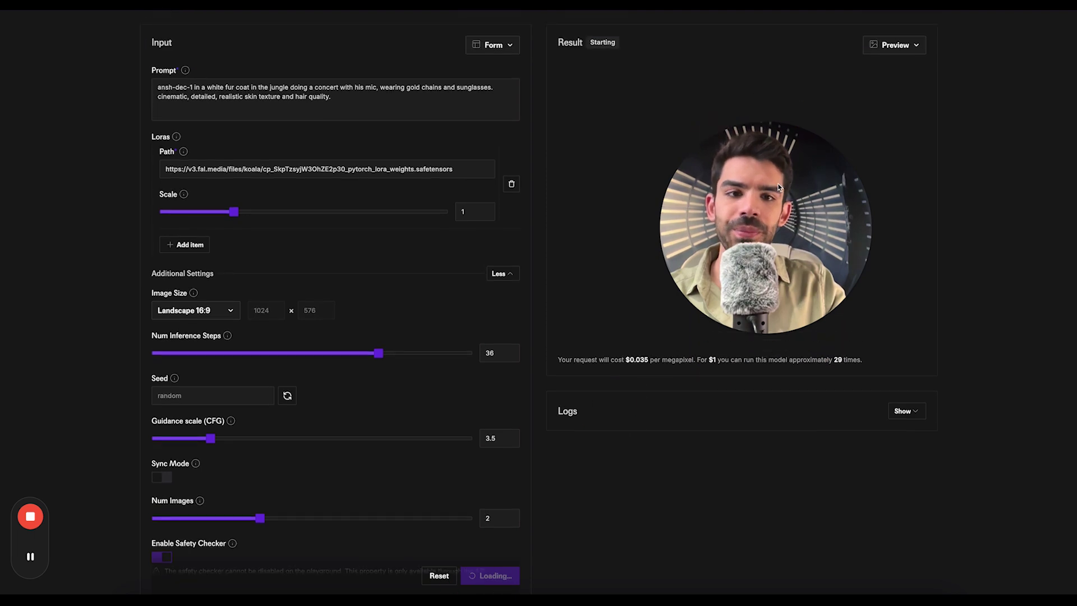
drag(416, 341, 324, 341)
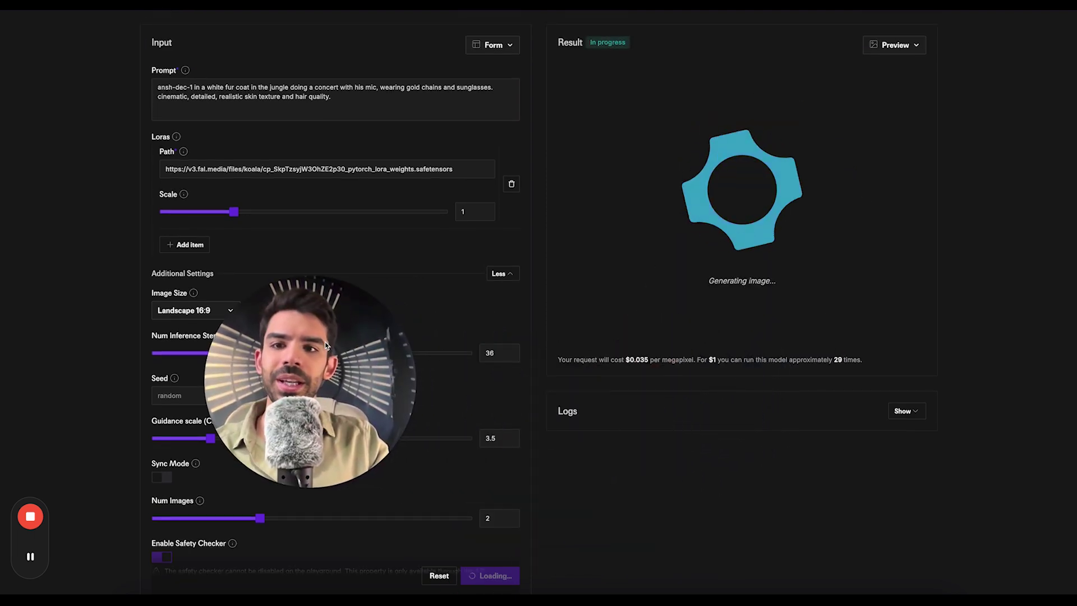
click(453, 186)
Examine the first generated jungle concert image at full size, then close it
scroll(453, 184, up, 1)
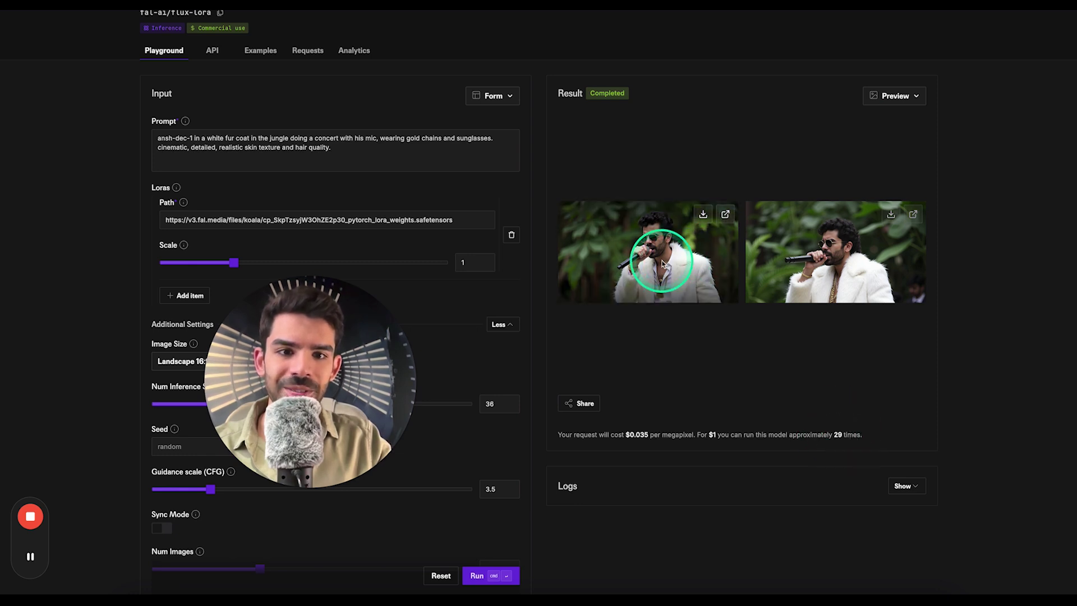
click(726, 216)
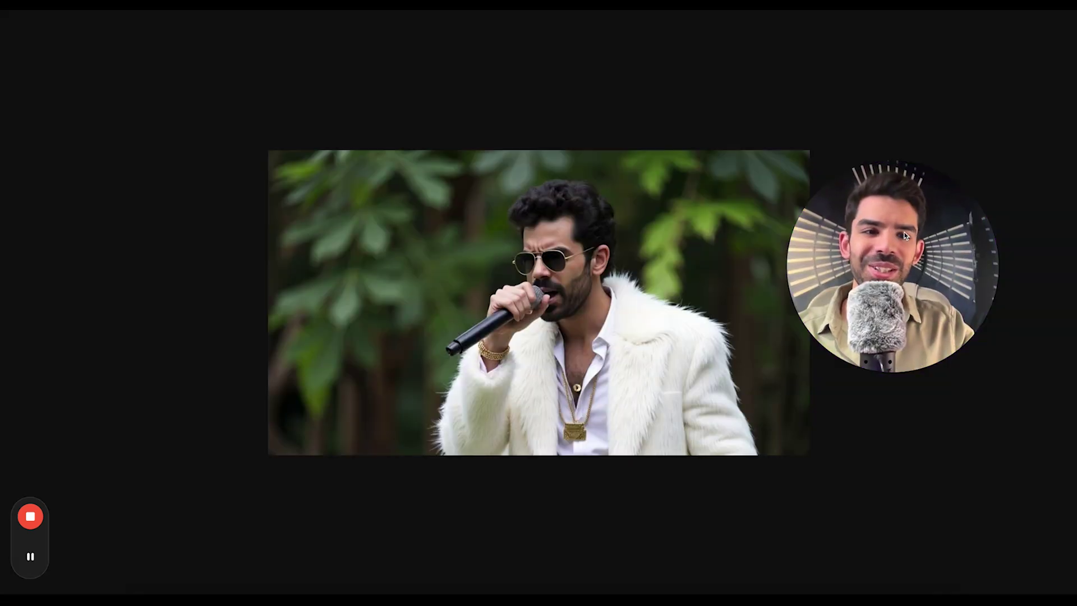
drag(904, 235, 955, 232)
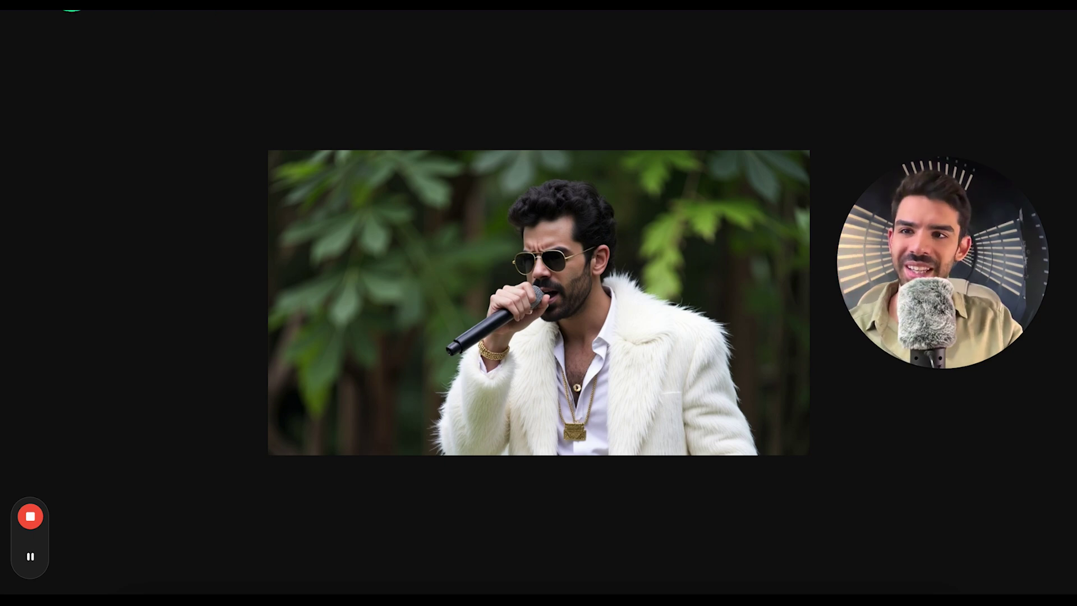
key(ctrl+w)
Rewrite the prompt after the trigger word as Captain America from Avengers on a rooftop with burning cities behind, serious look, cinematic, marvel universe, and generate the images
click(291, 142)
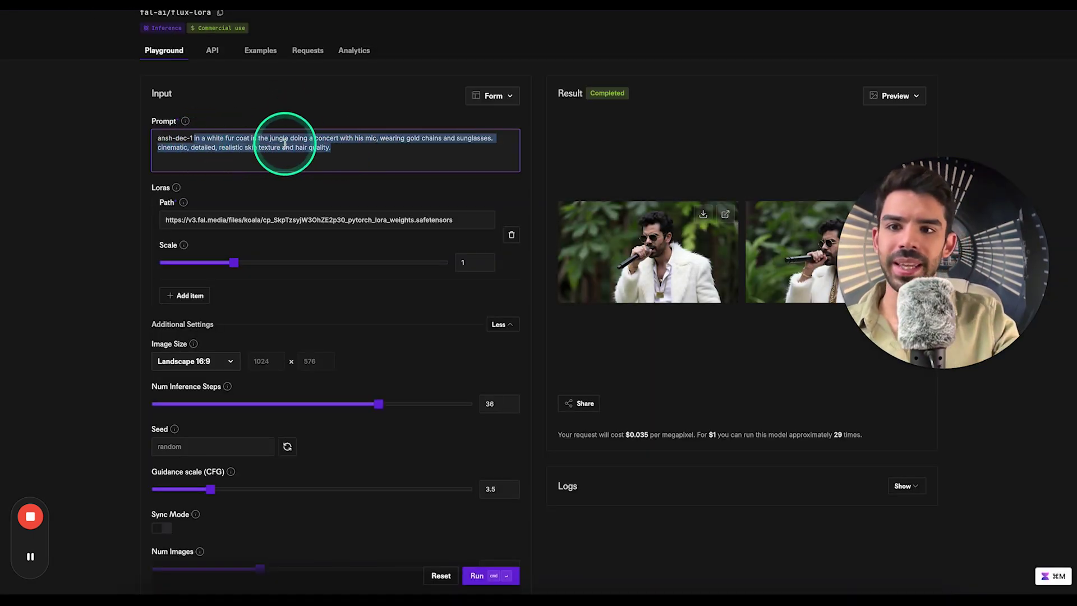
key(BackSpace)
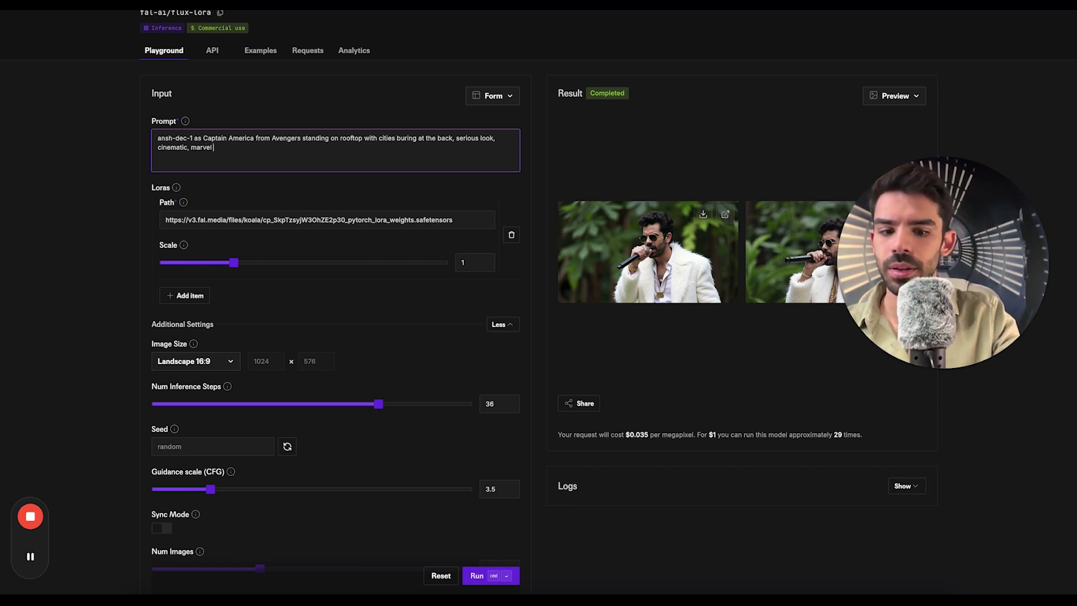
text(verse.)
click(478, 578)
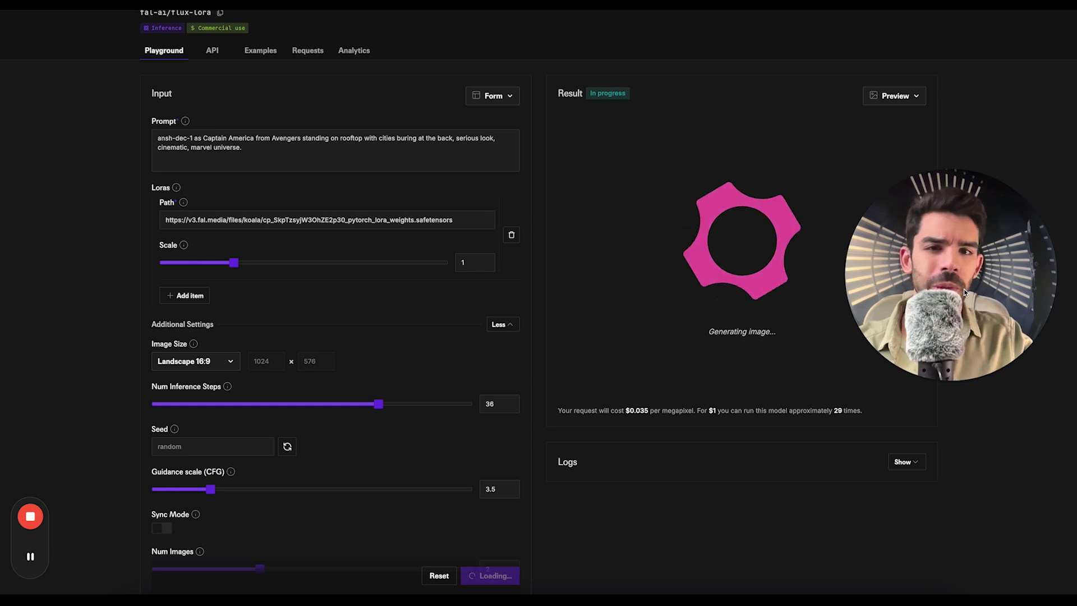
drag(973, 274, 407, 347)
Switch to ChatGPT, search the GPTs for "Flux p" and open a chat with FLUX Prompter
click(560, 43)
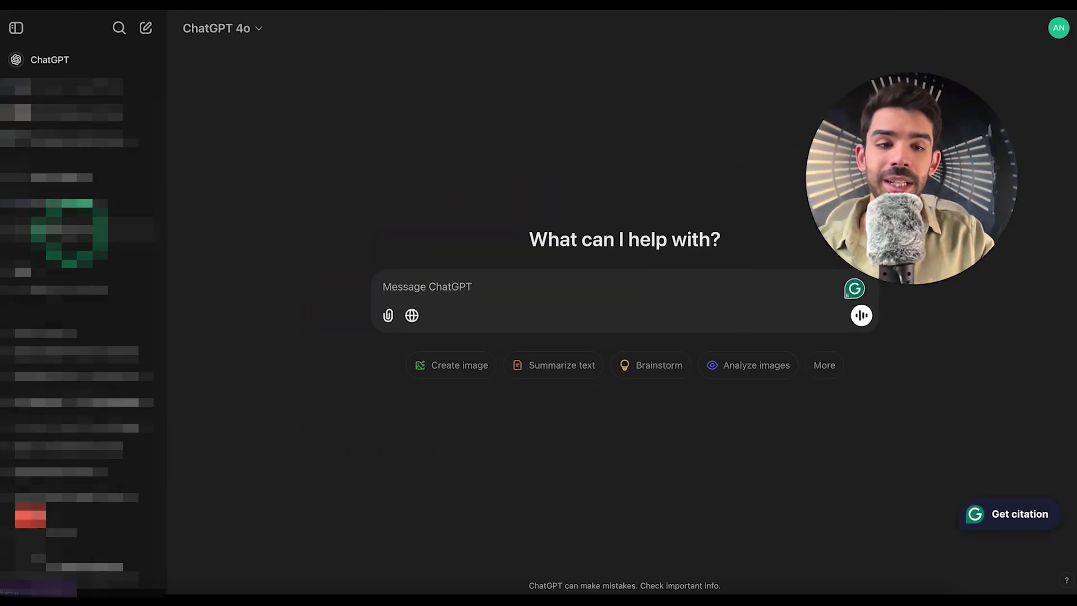
click(61, 233)
click(463, 168)
text(Flux p)
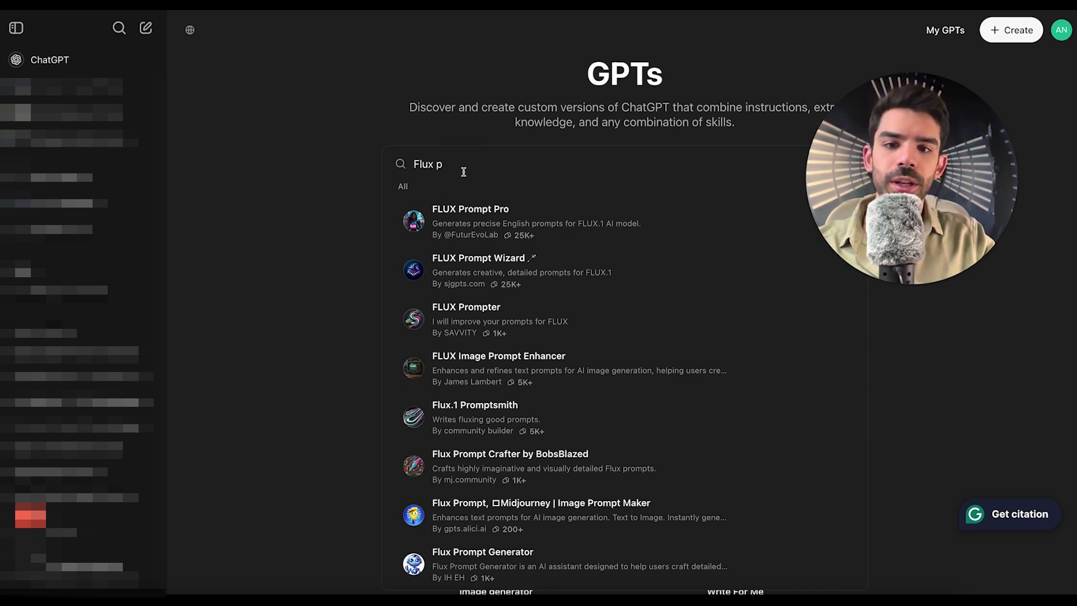
click(504, 321)
scroll(504, 323, down, 3)
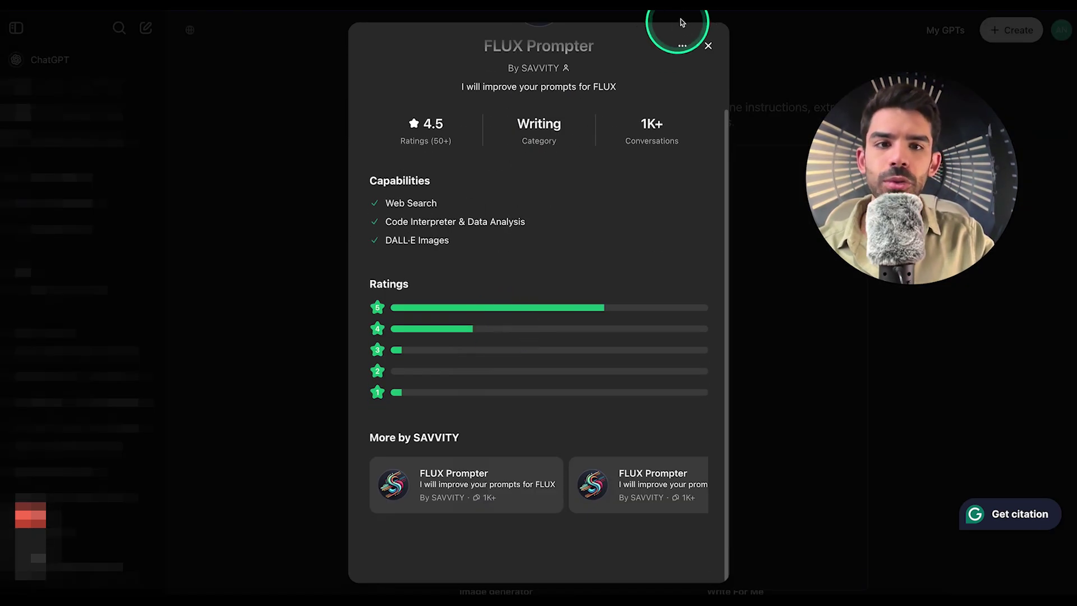
click(704, 47)
click(224, 240)
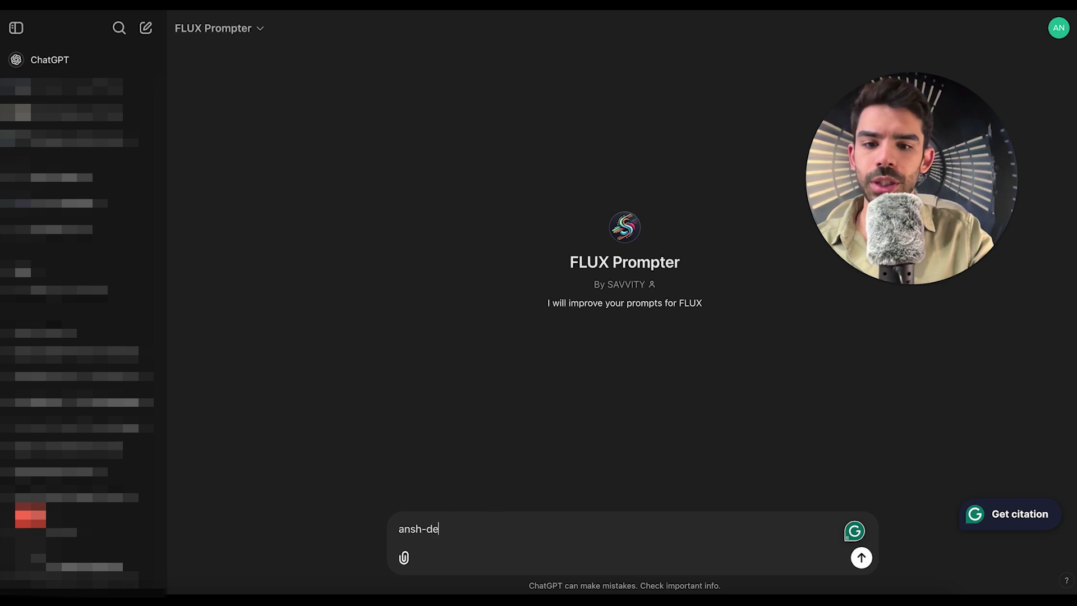
Tell FLUX Prompter the LoRA's trigger word and "I want it to be captain america", and look through the suggested prompt variations
text(is the strigger word. I want it to be captain americ)
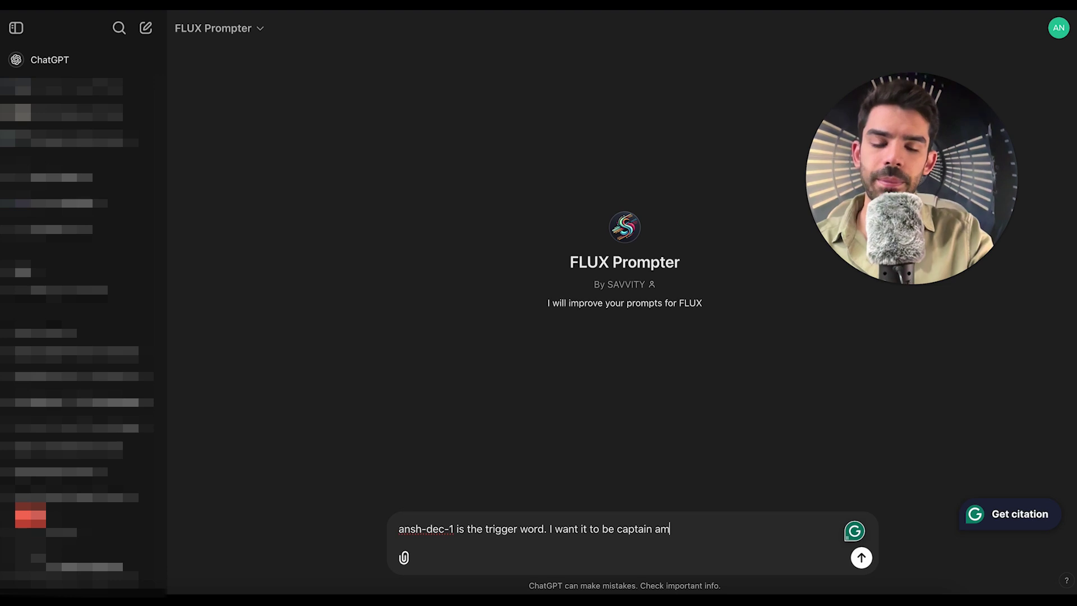
key(Return)
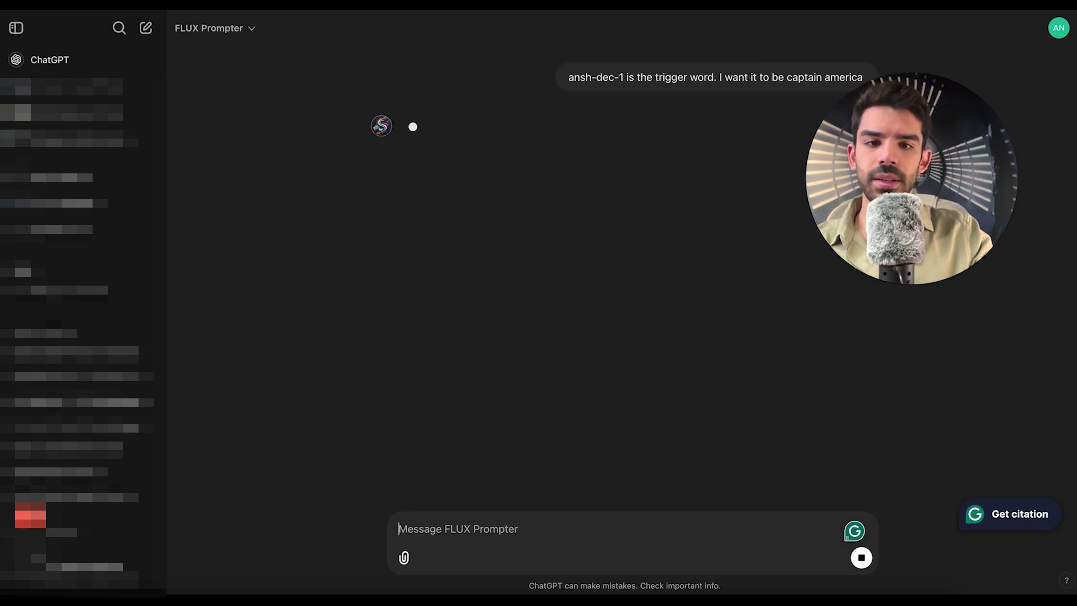
click(745, 392)
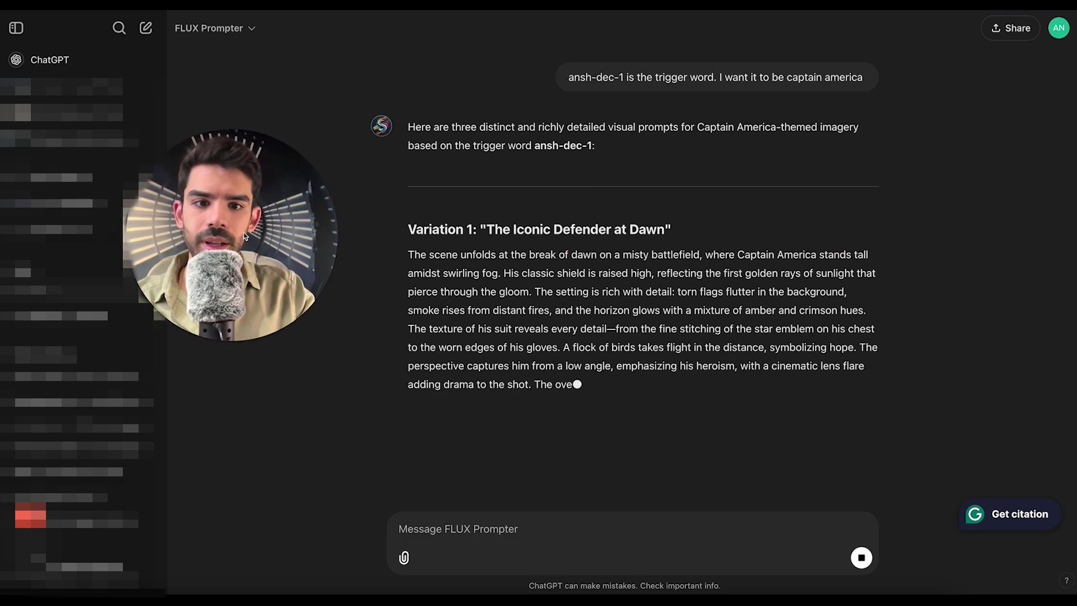
click(662, 396)
scroll(662, 396, down, 3)
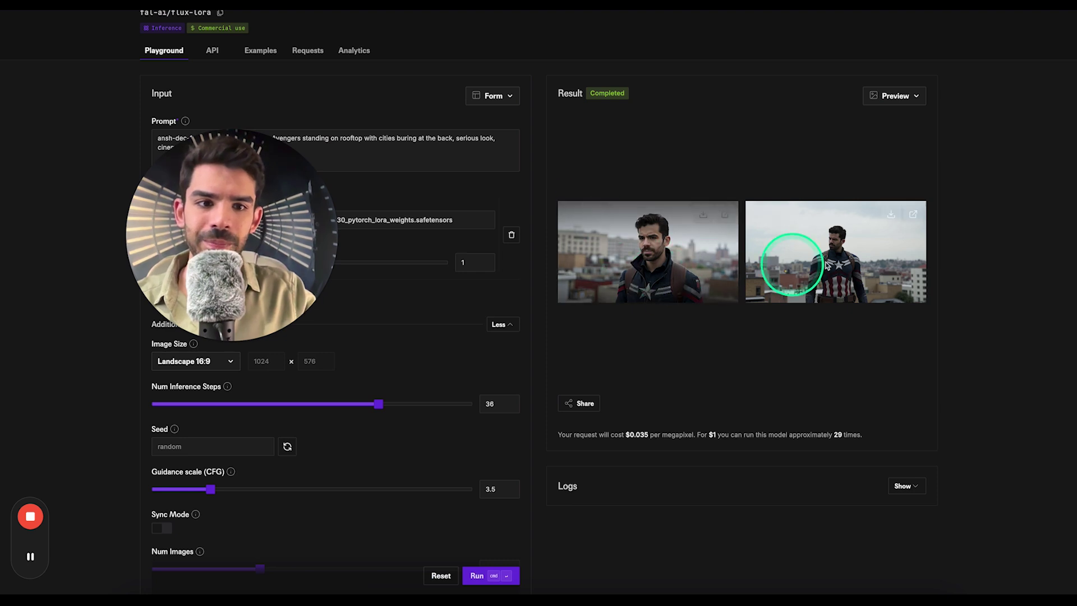
Switch back to fal and examine both rooftop Captain America images at full size
click(913, 216)
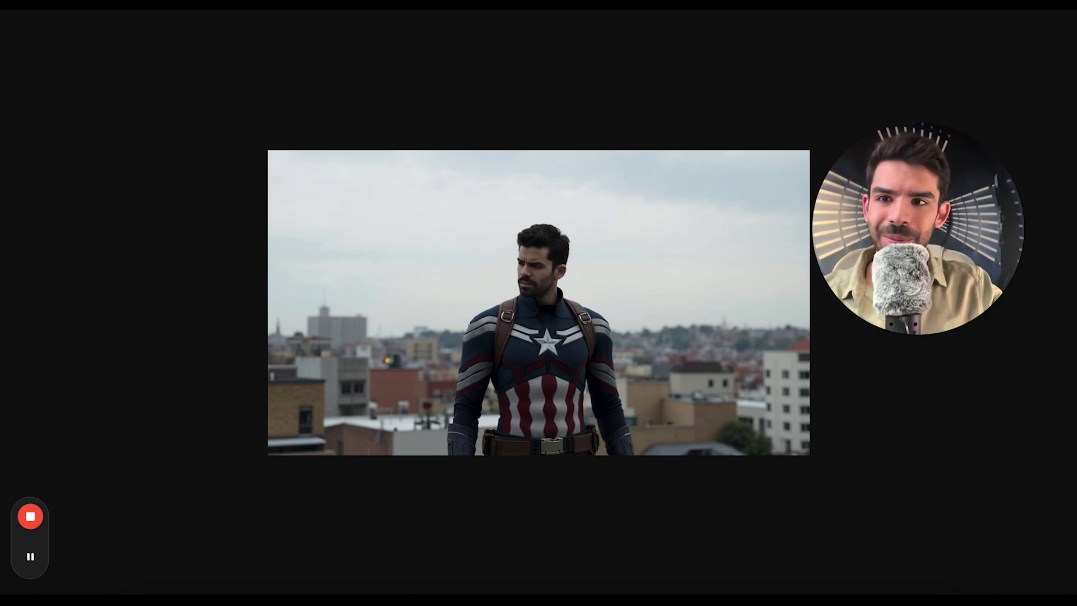
click(587, 72)
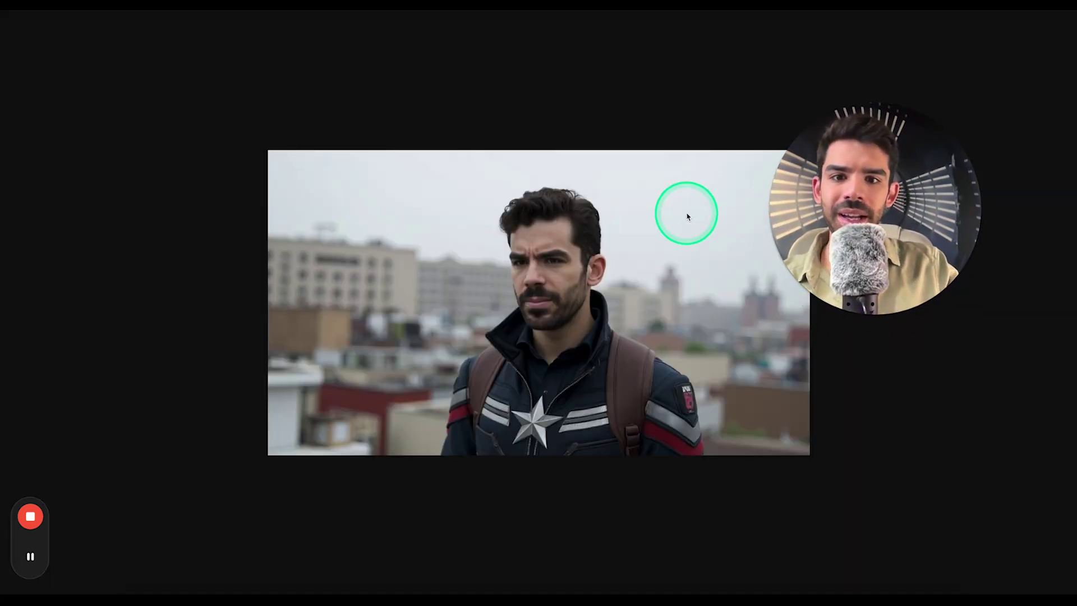
key(Right)
key(Right)
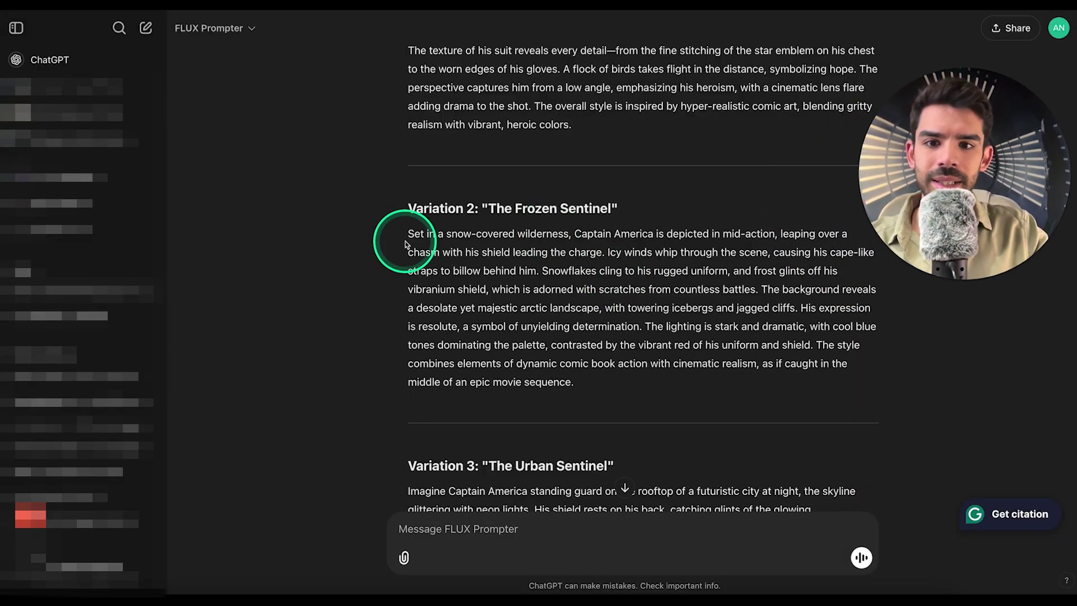
Copy the "The Frozen Sentinel" variation from FLUX Prompter and replace the whole fal prompt with it
drag(409, 235, 574, 378)
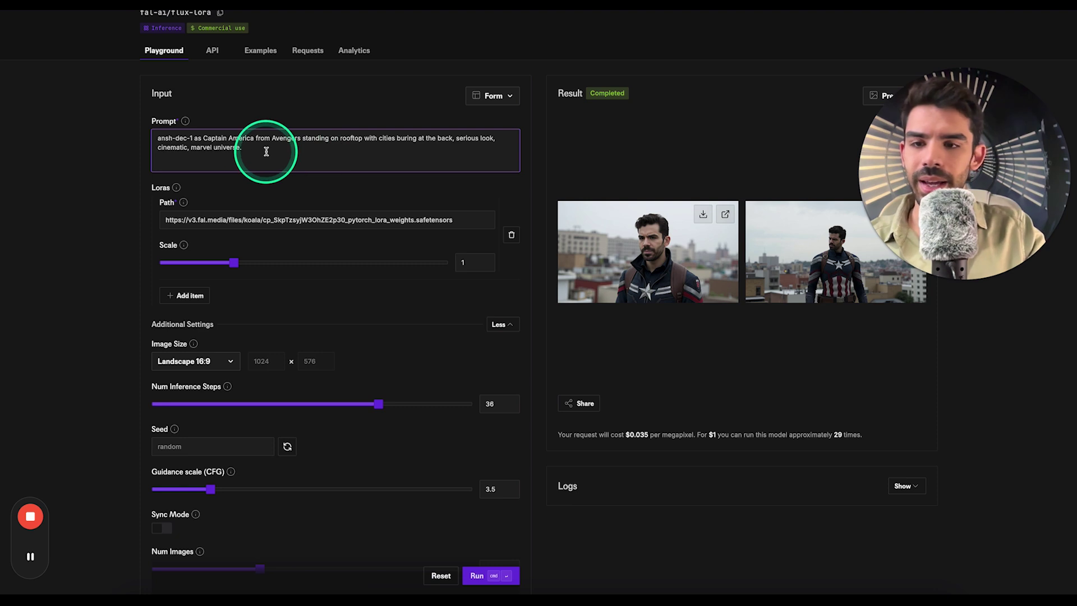
key(super+a)
key(BackSpace)
key(super+v)
scroll(252, 147, up, 3)
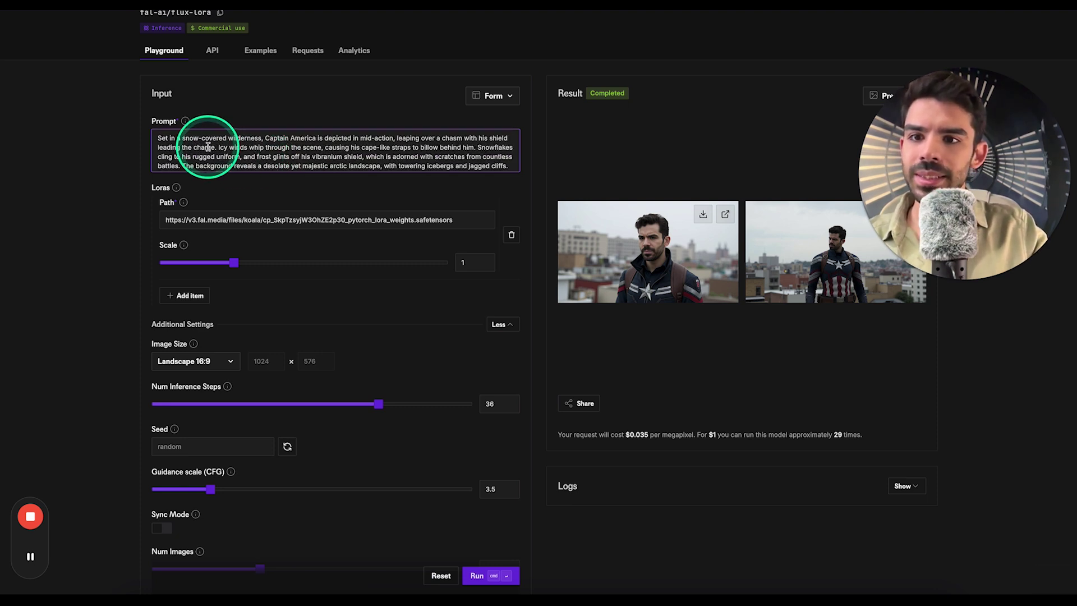
Insert the trigger word followed by "as" before "Captain America" in the pasted prompt and generate the images
click(265, 138)
text(ansh-dec)
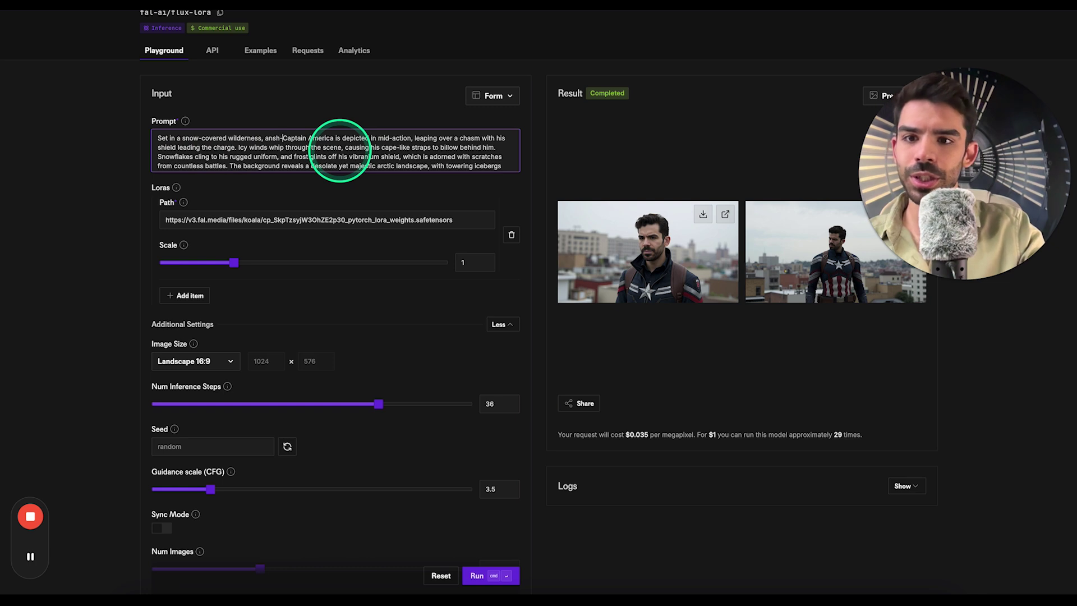
text(-1 as)
scroll(352, 161, down, 5)
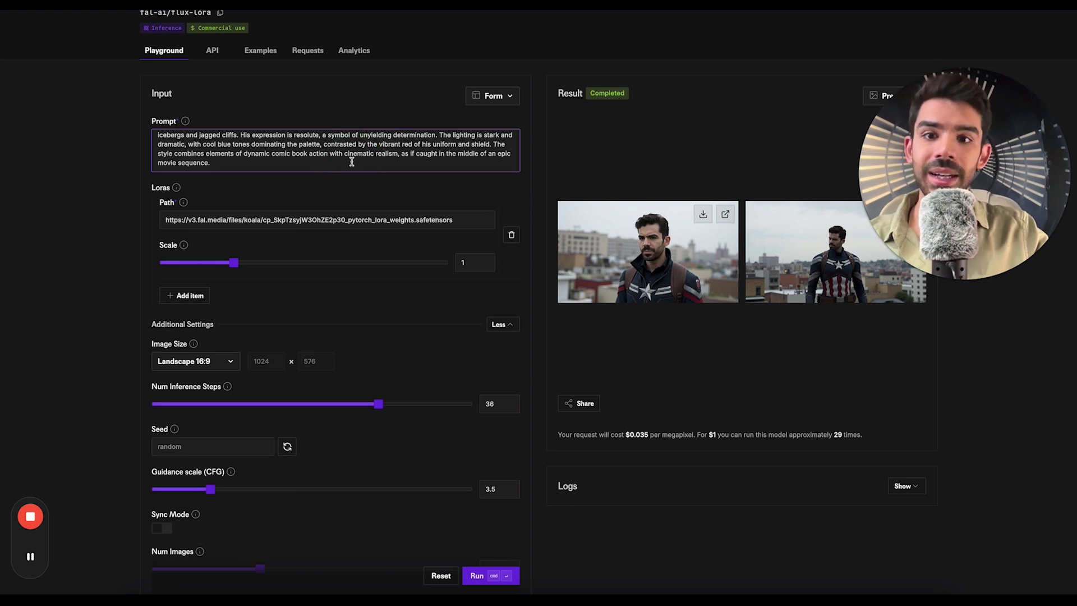
click(406, 335)
scroll(463, 476, down, 4)
click(473, 489)
scroll(473, 492, up, 3)
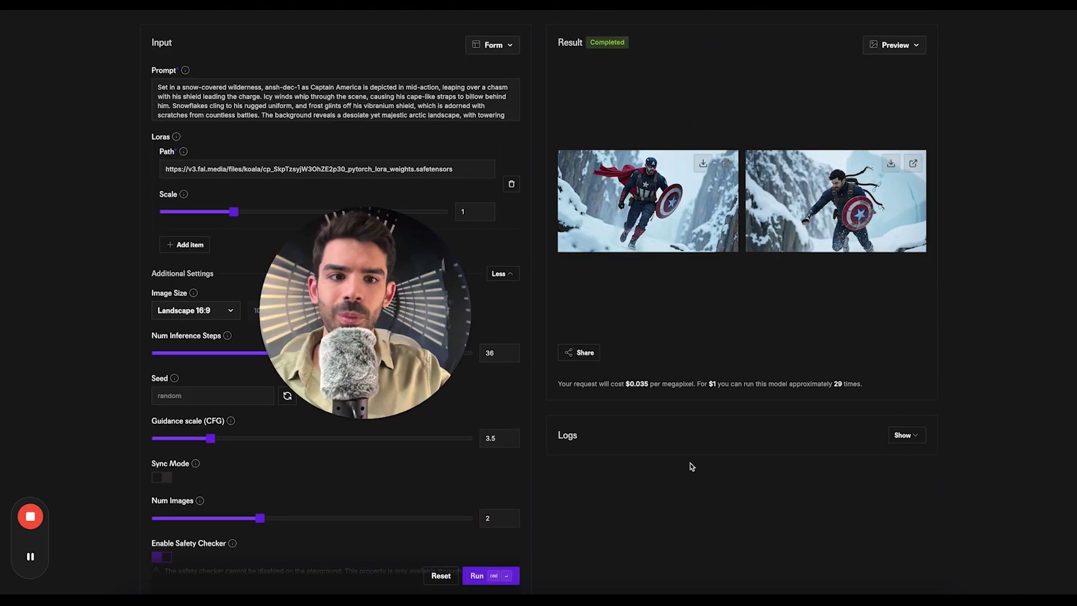
Examine the generated snowy-wilderness Captain America images at full size
click(910, 166)
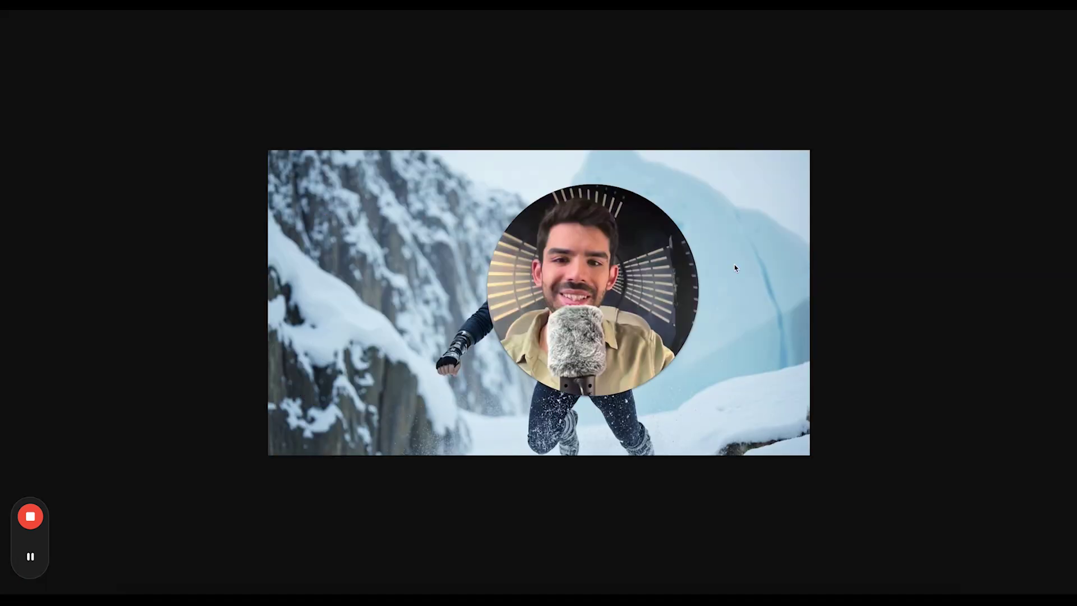
click(677, 432)
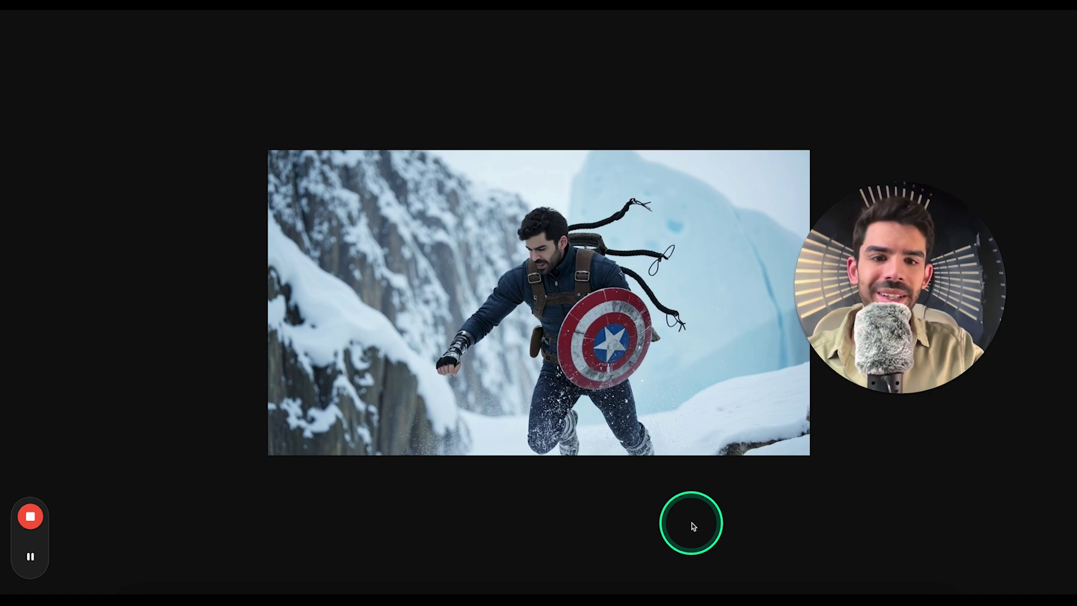
click(291, 66)
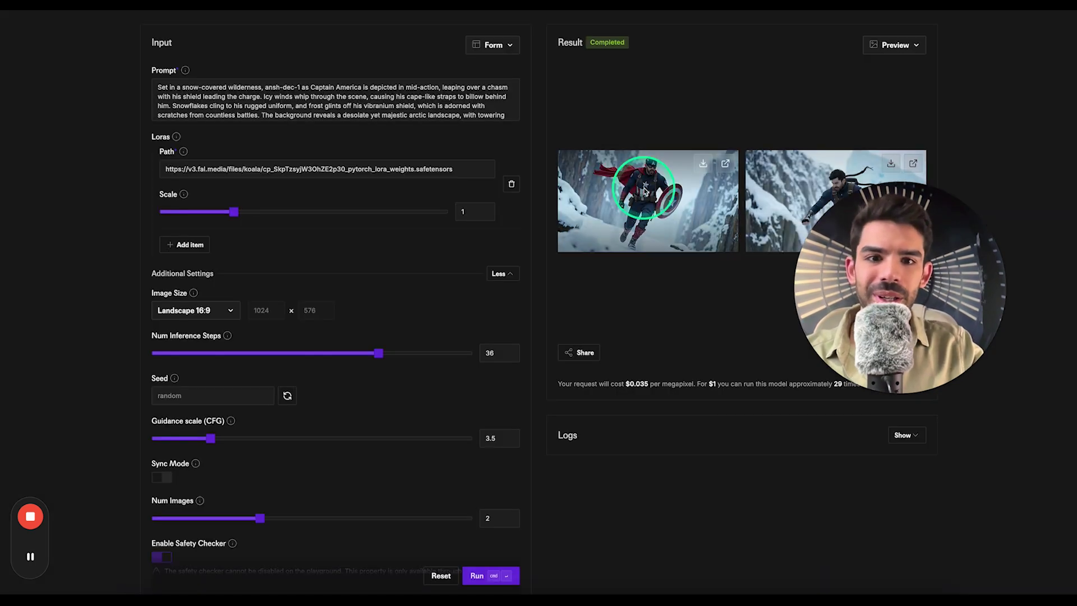
click(702, 171)
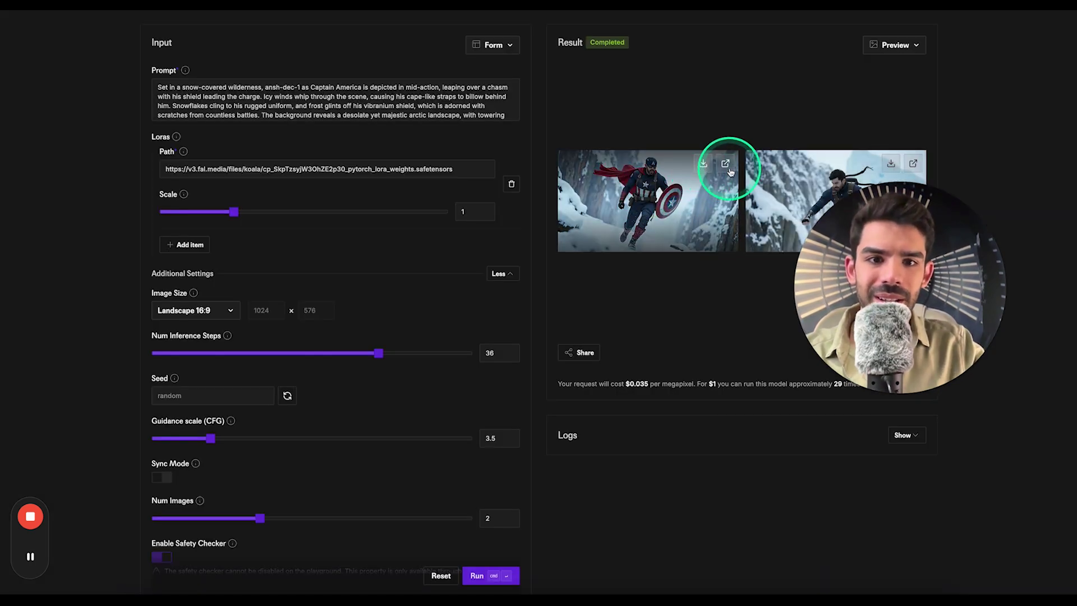
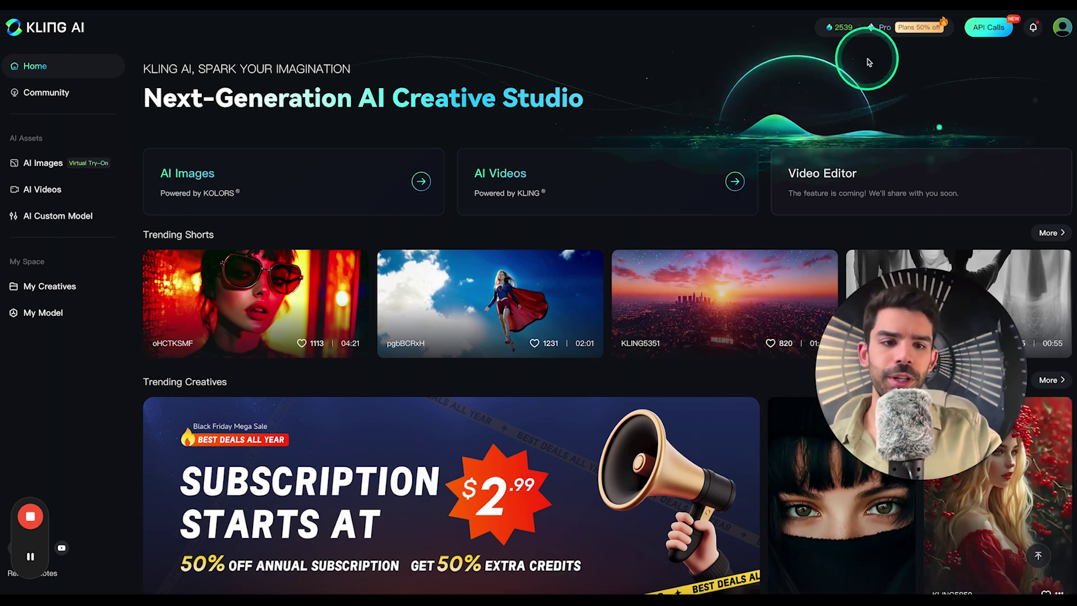
Switch to Kling AI, start an image-to-video generation under AI Videos and load Sample-1.jpg as the source image
click(664, 182)
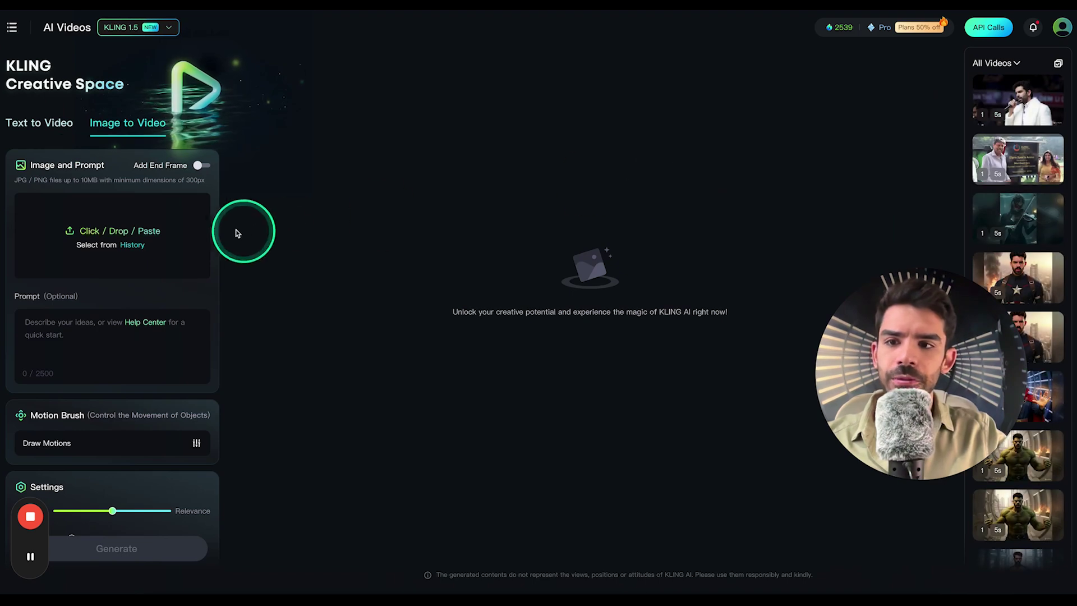
click(128, 235)
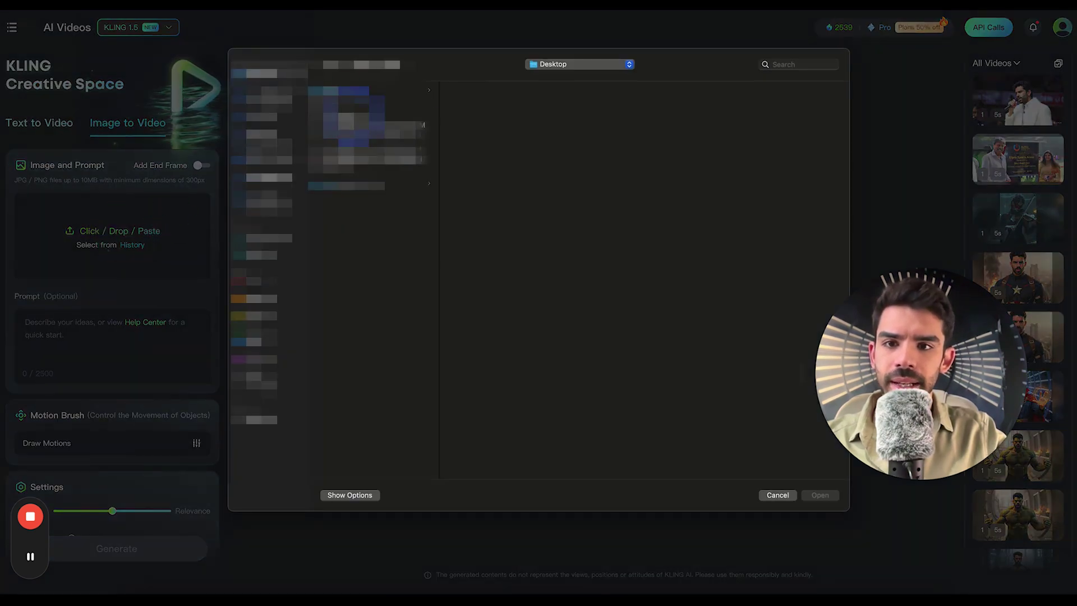
double_click(346, 118)
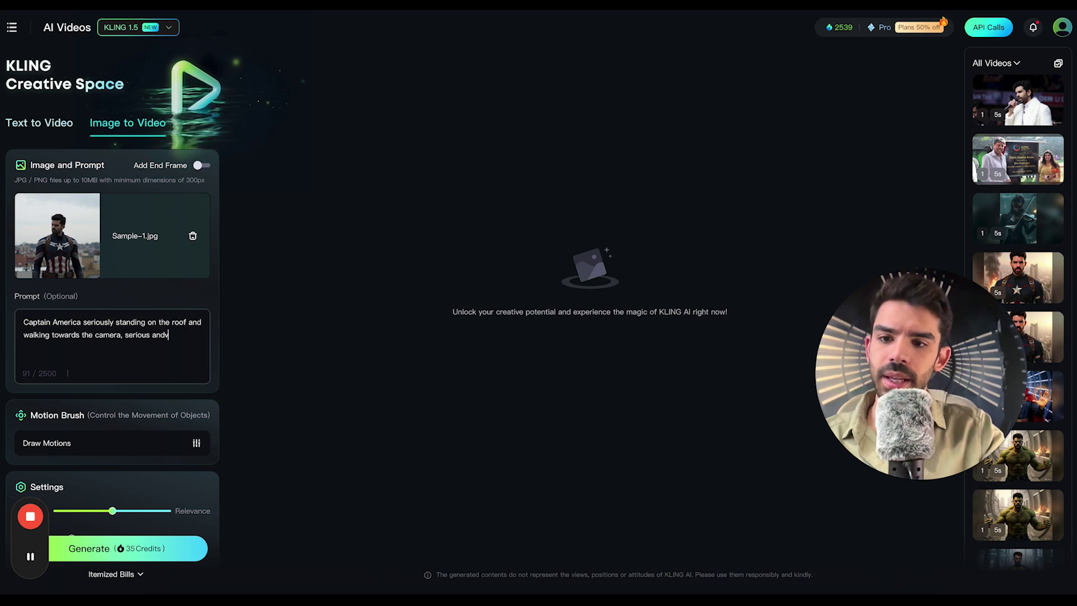
Complete the video prompt about Captain America walking towards the camera with "very respectful. firm and confident. Cinematic vibes. Windy atmosphere."
text(very respect)
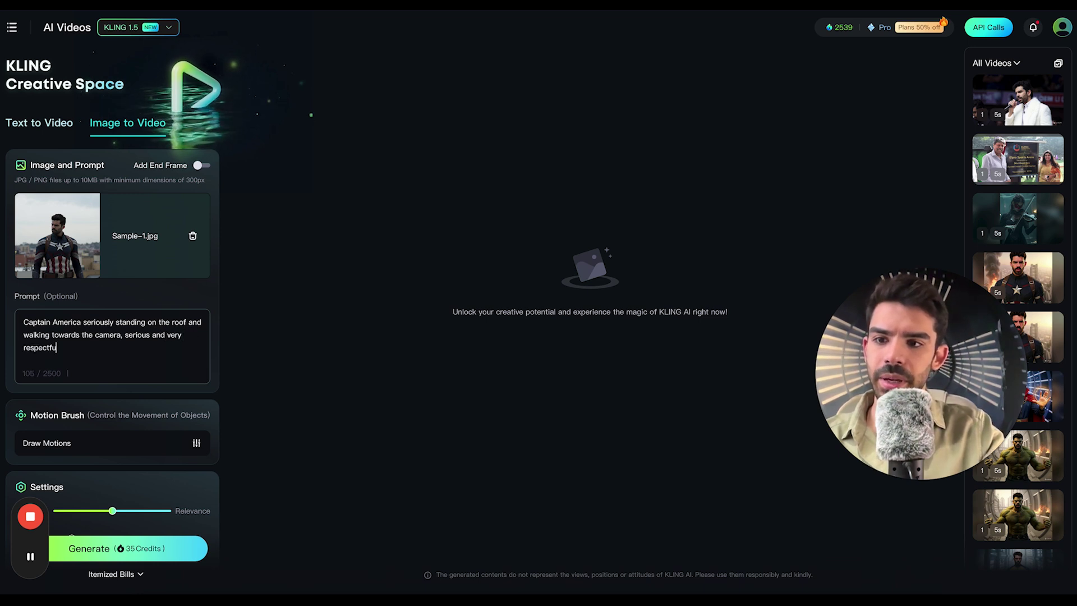
text(ful. firm and confiden)
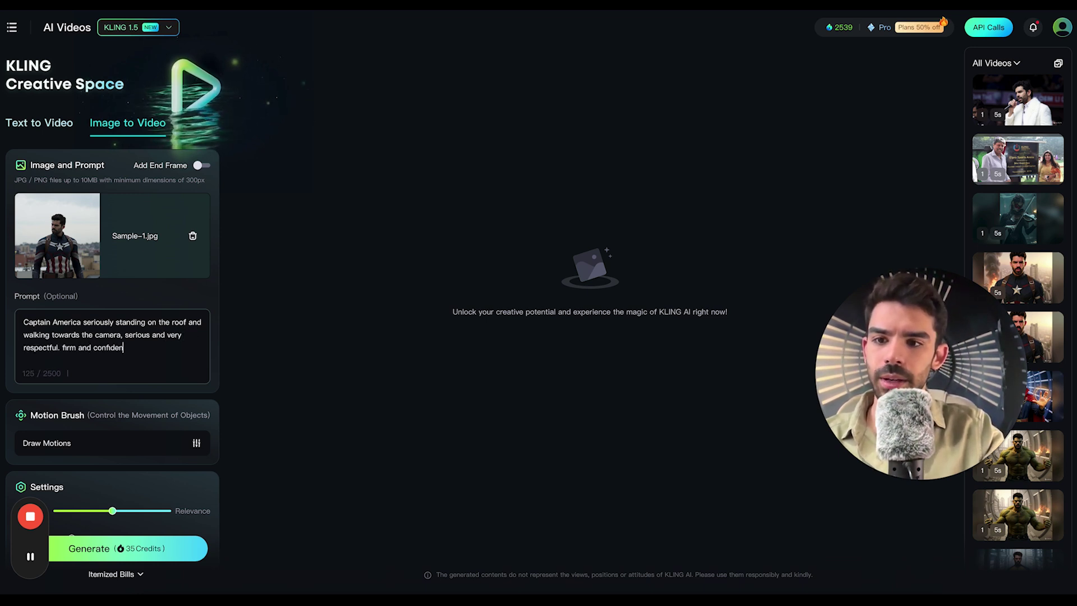
text(t. Cinematic vibes. Windy)
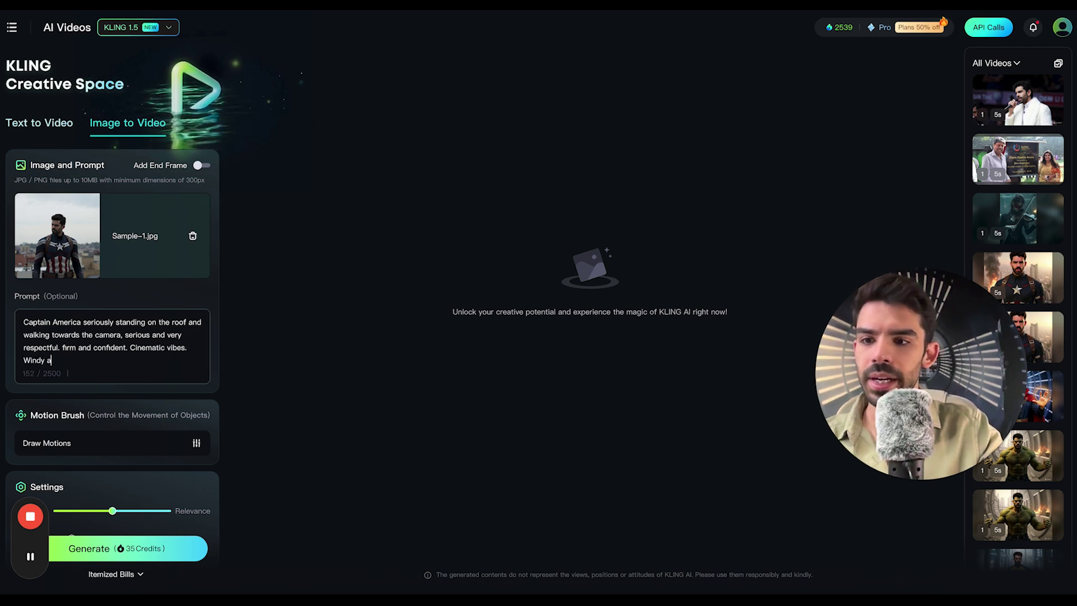
text( atmosphere.)
Try the Motion Brush by painting the head as Area 1 and drawing a zigzag Track 1 path, and discard the changes
scroll(159, 355, down, 2)
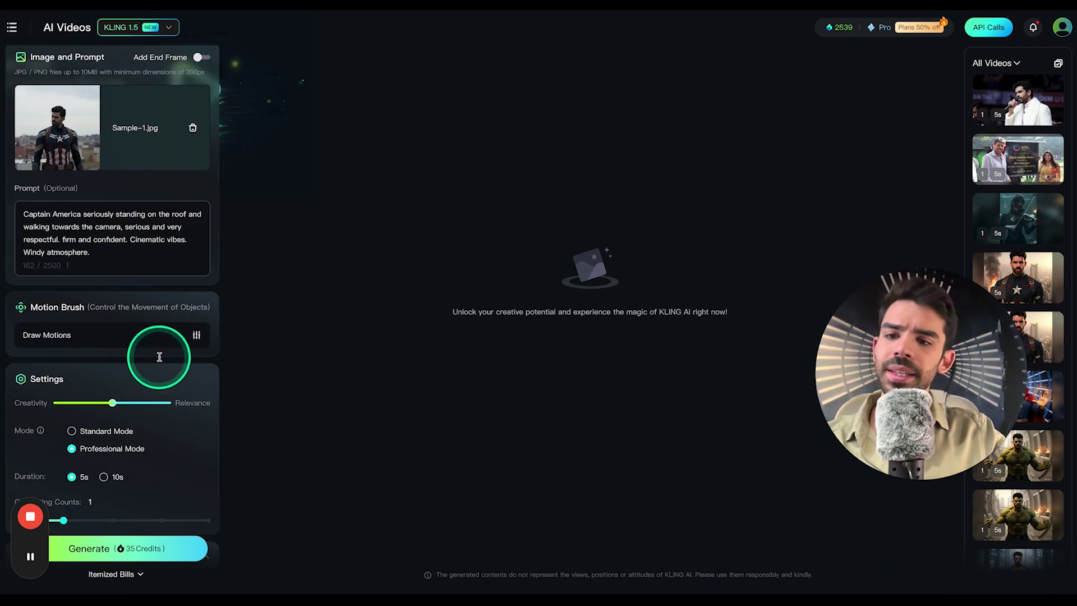
click(139, 325)
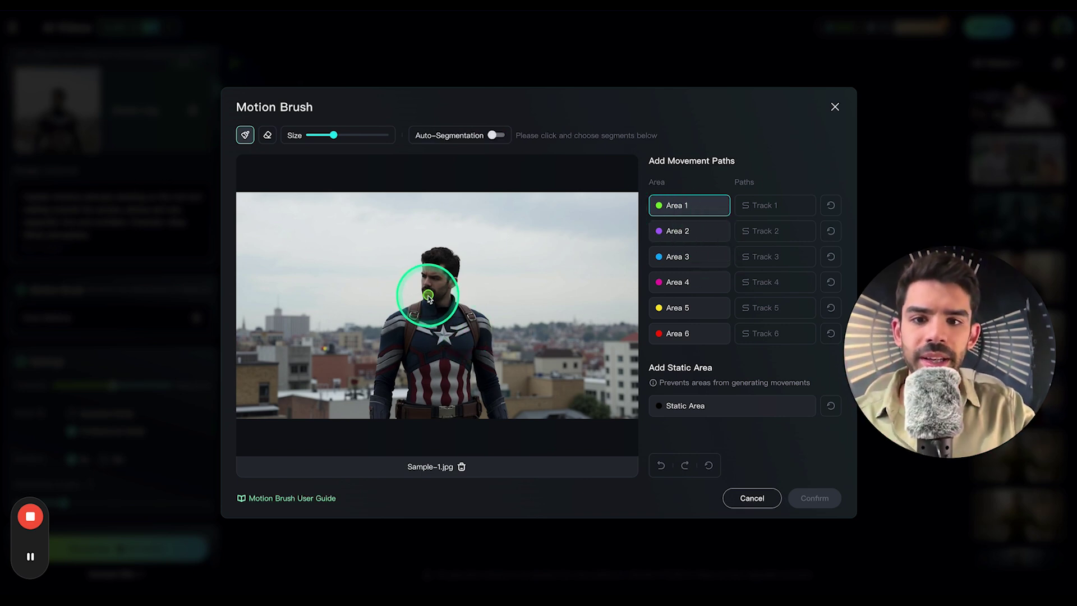
drag(426, 296, 429, 257)
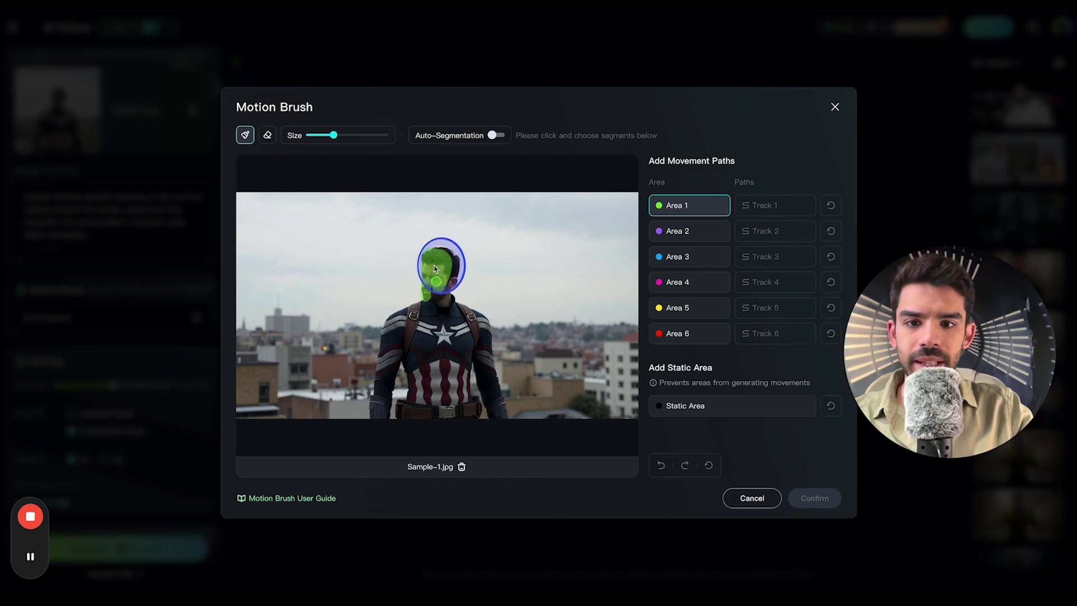
click(764, 205)
mouse_move(436, 282)
mouse_down()
mouse_move(475, 279)
mouse_move(395, 328)
mouse_move(488, 326)
mouse_up()
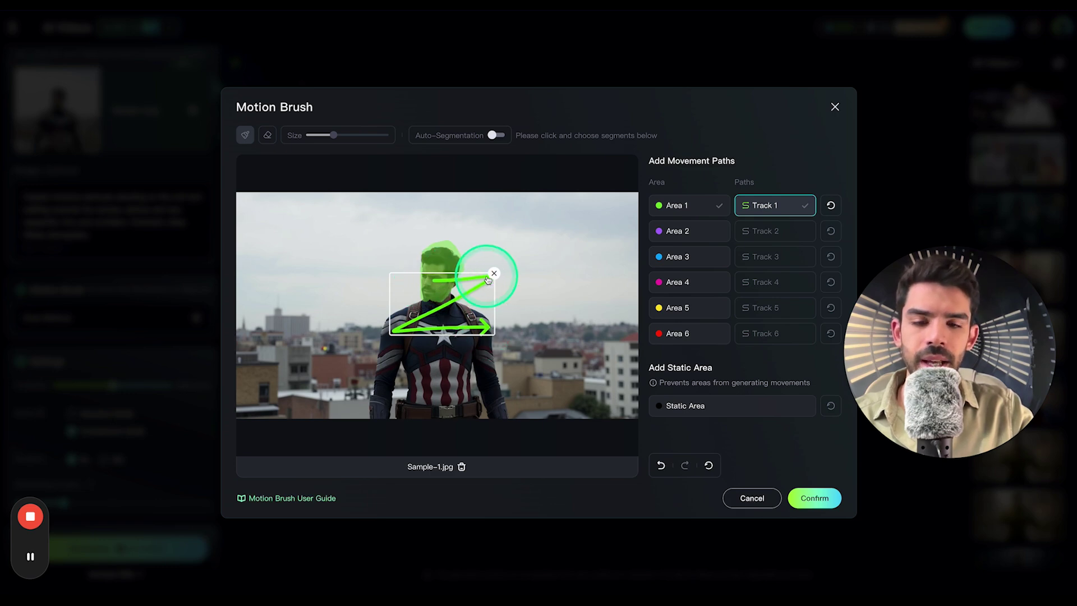
click(752, 501)
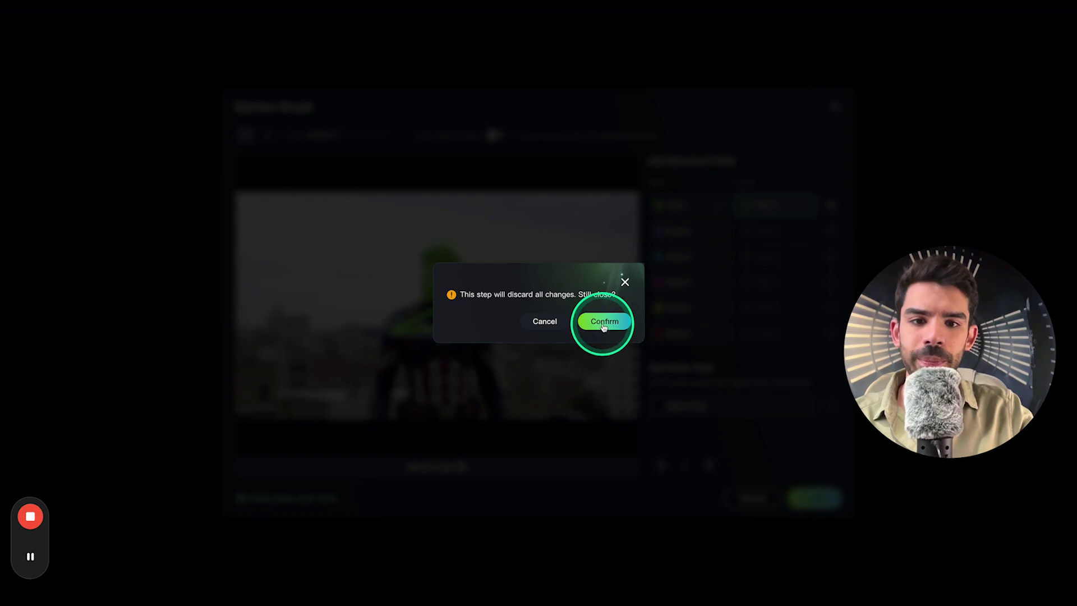
click(604, 324)
Set the camera control to Zoom at -10 and generate the video in Professional Mode with a 5 s duration
scroll(162, 344, down, 3)
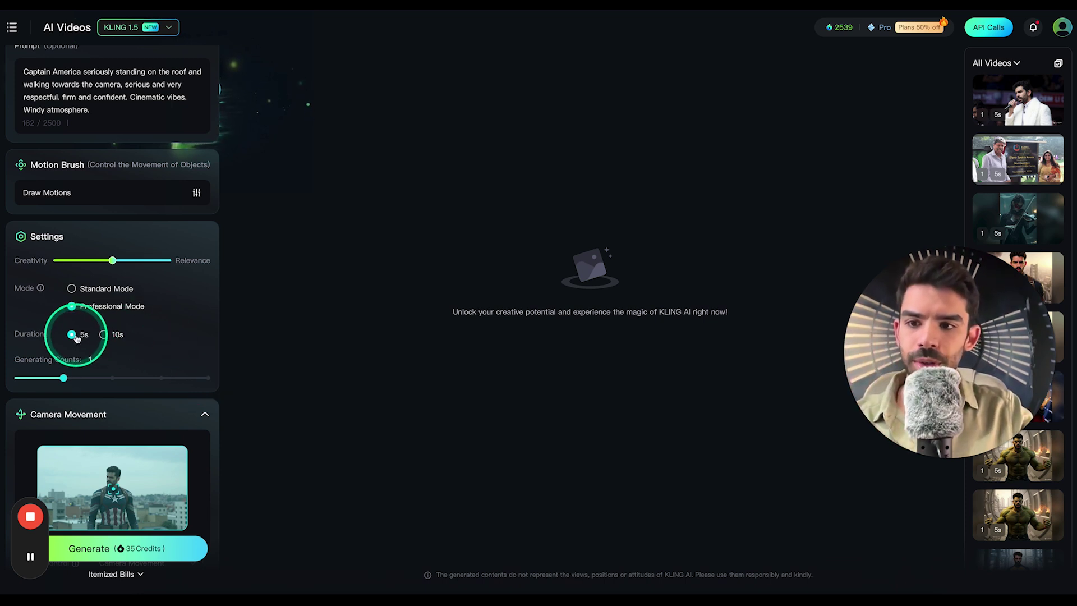
scroll(75, 360, down, 4)
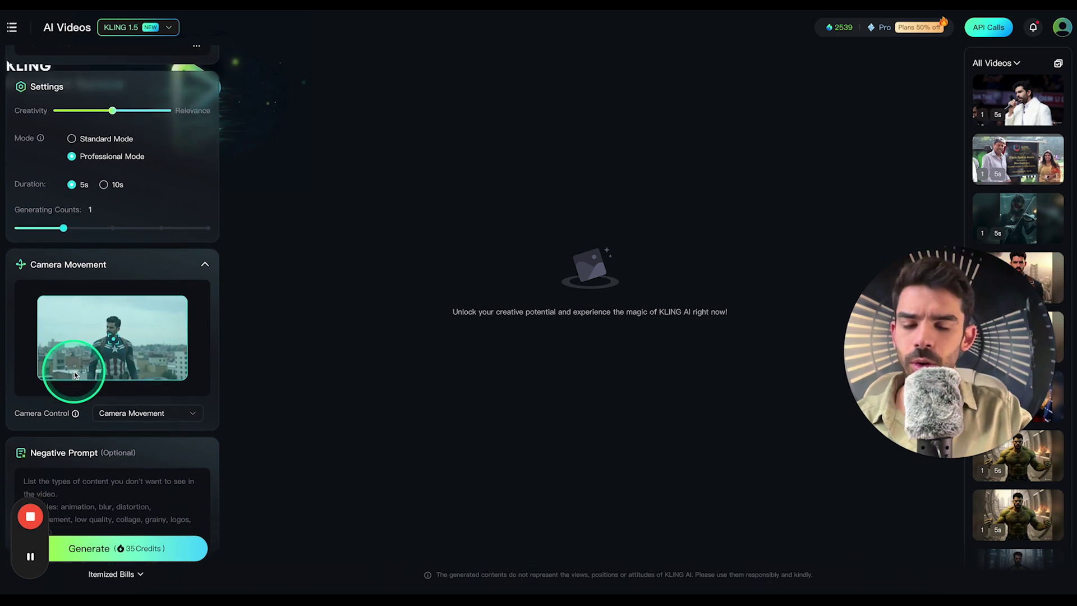
click(132, 395)
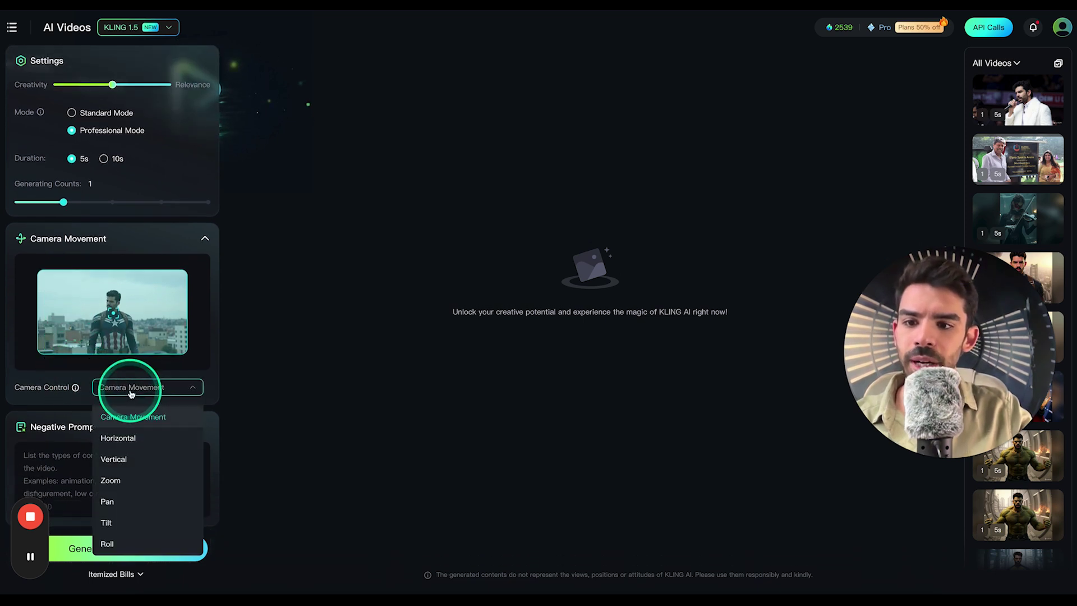
click(115, 480)
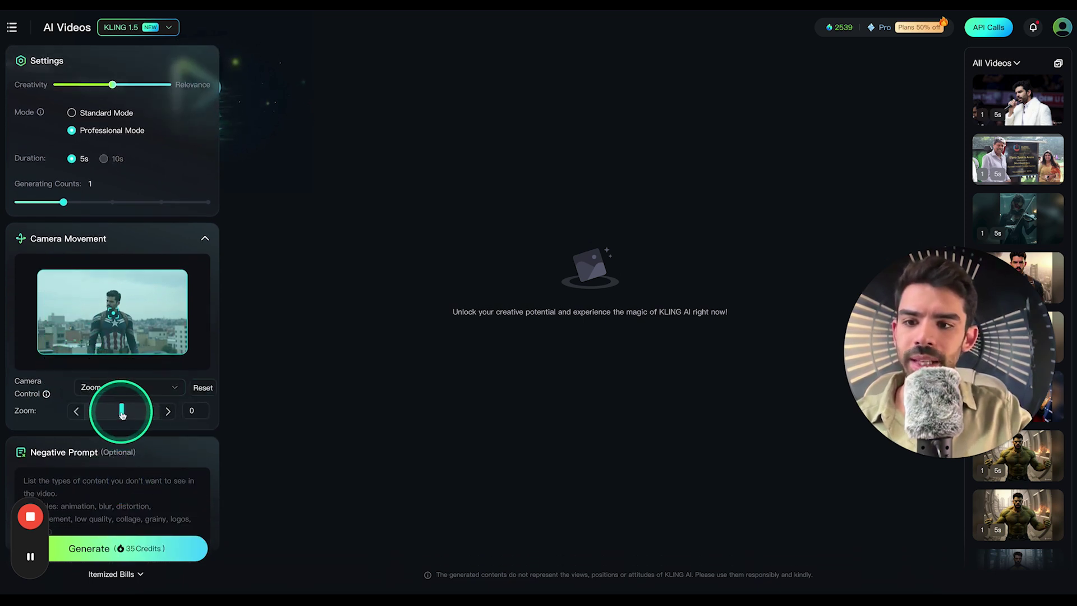
mouse_move(104, 413)
mouse_down()
mouse_move(79, 412)
mouse_move(178, 423)
mouse_move(85, 412)
mouse_up()
click(77, 413)
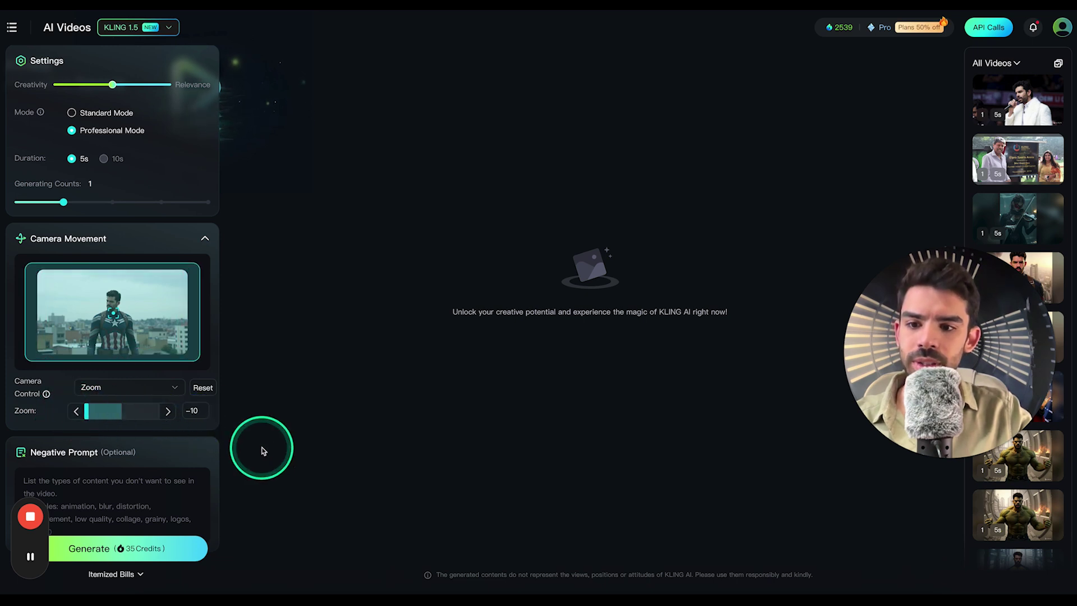
click(156, 550)
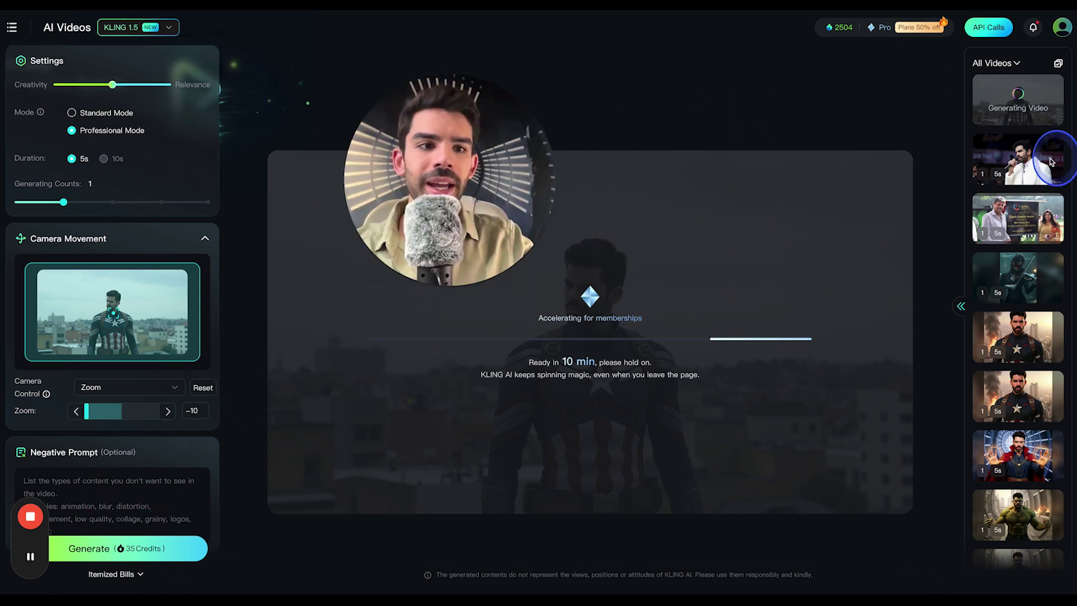
Play earlier generated videos, including the singer in a white fur coat, Captain America before a burning city and the red-caped sorcerer
click(1028, 166)
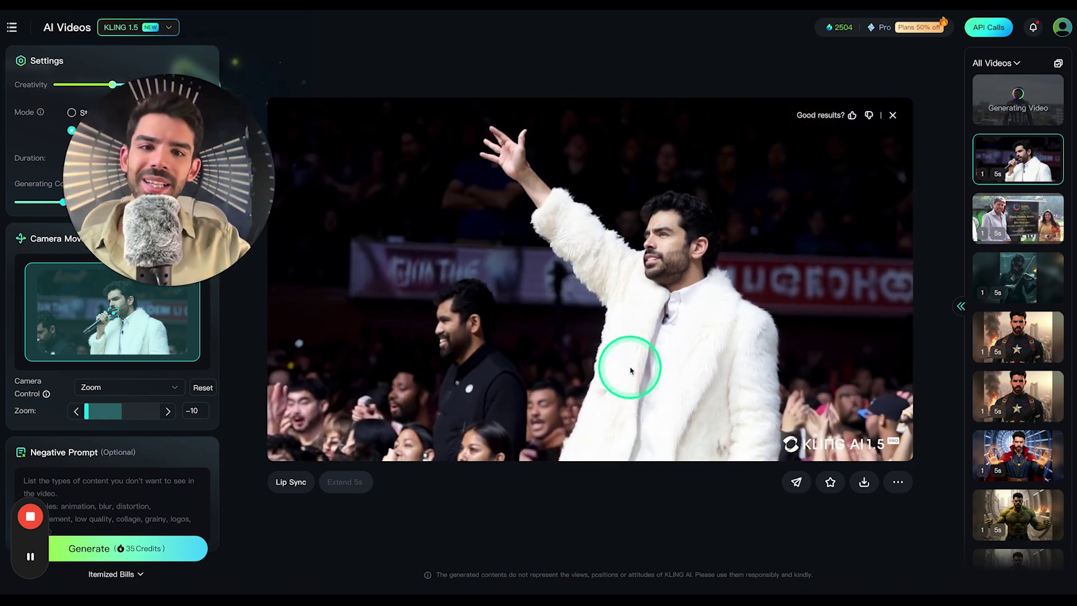
click(1016, 351)
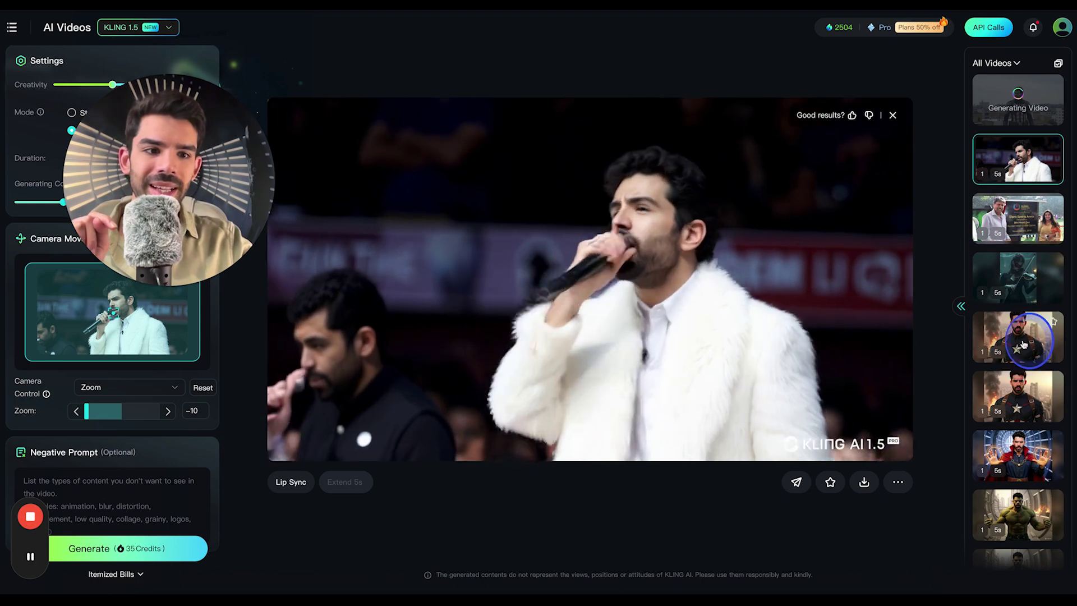
click(783, 335)
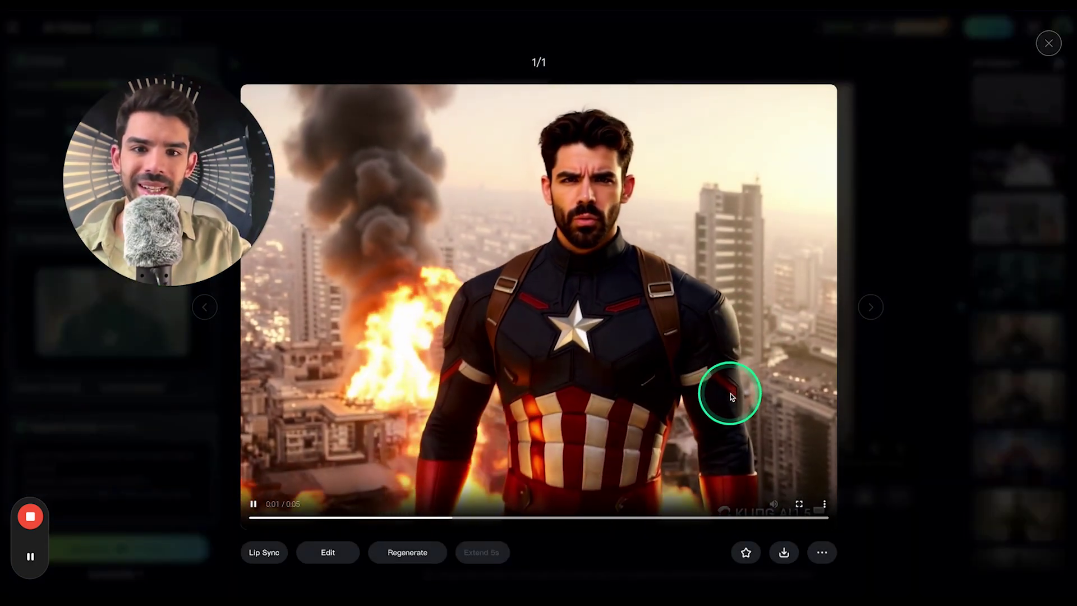
click(870, 447)
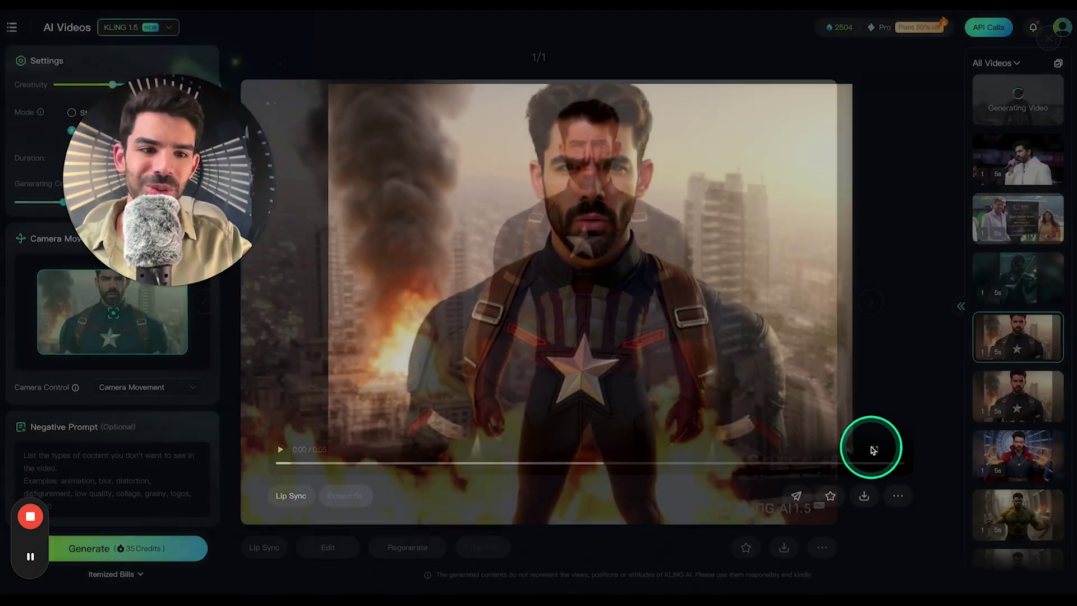
click(990, 452)
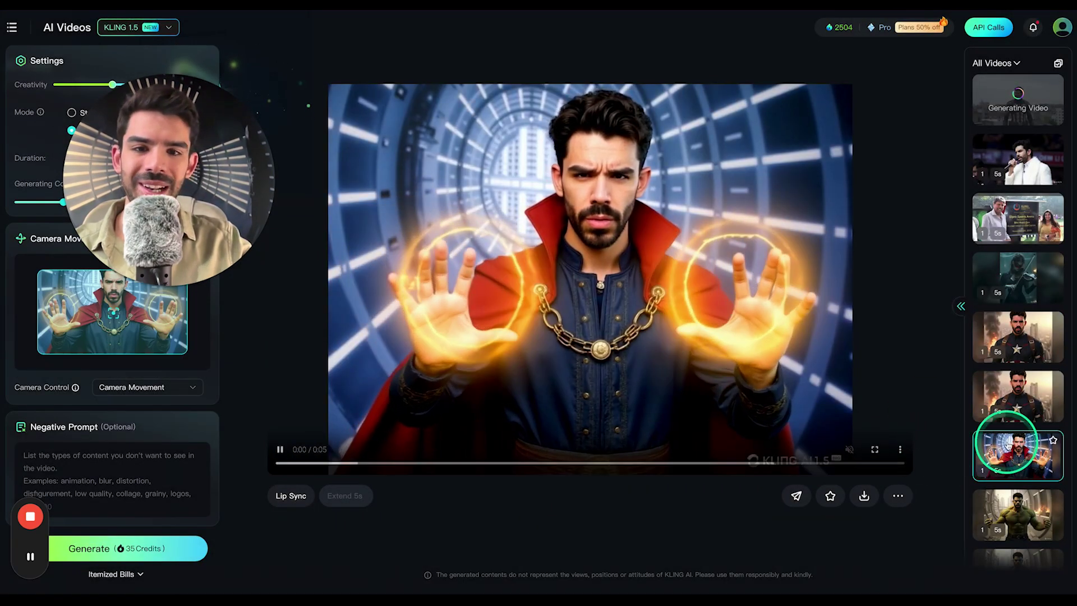
scroll(1046, 467, down, 2)
click(1013, 411)
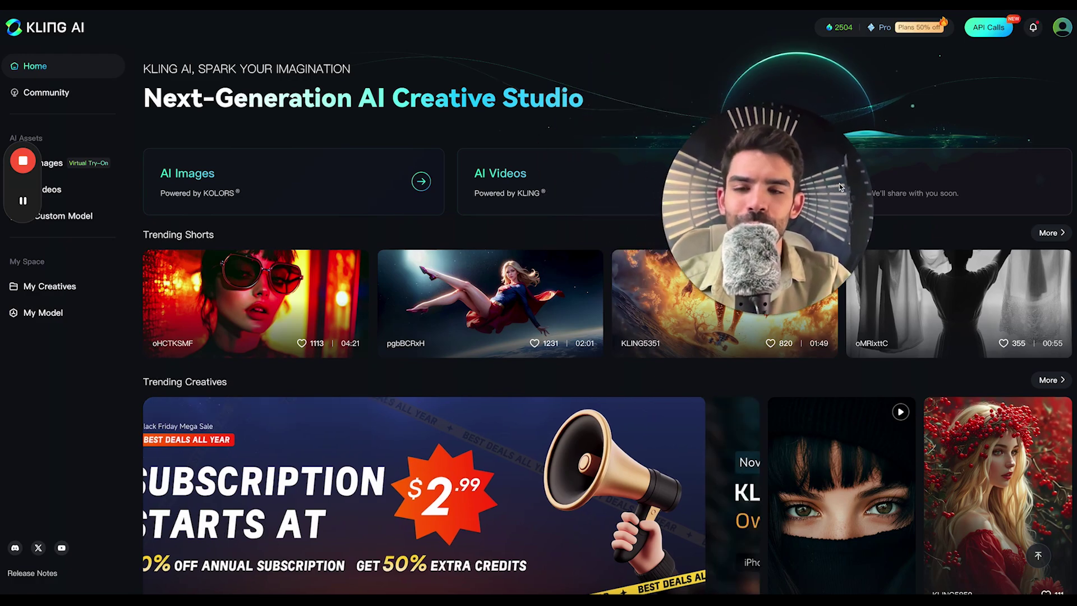
Browse the trending creatives gallery on the Kling AI home page for examples of community images and videos
click(946, 158)
scroll(847, 179, down, 7)
scroll(853, 185, down, 7)
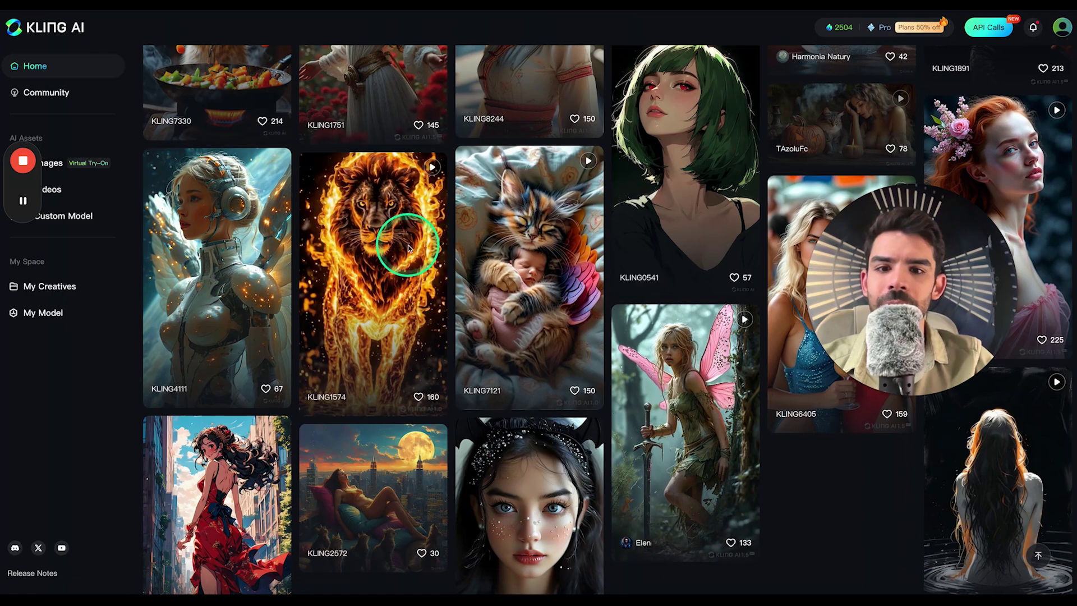
scroll(408, 248, down, 3)
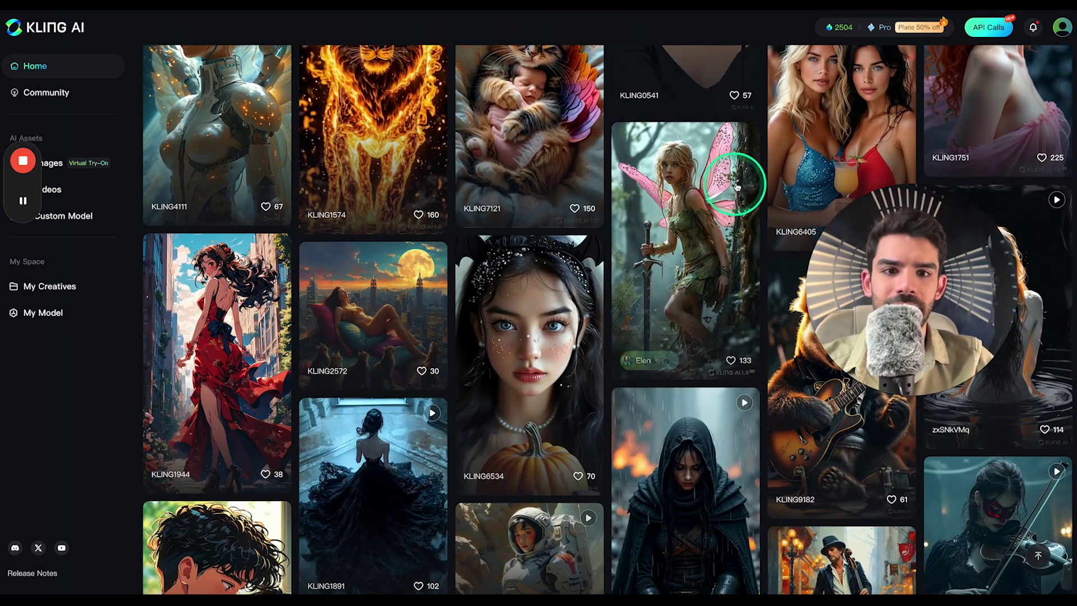
mouse_move(736, 186)
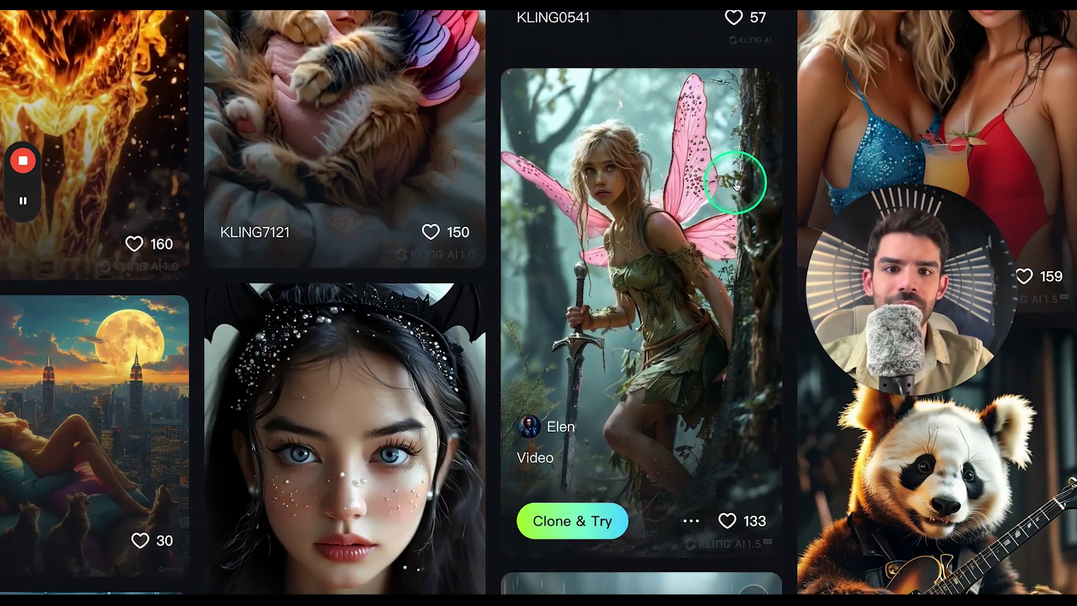
scroll(723, 202, down, 5)
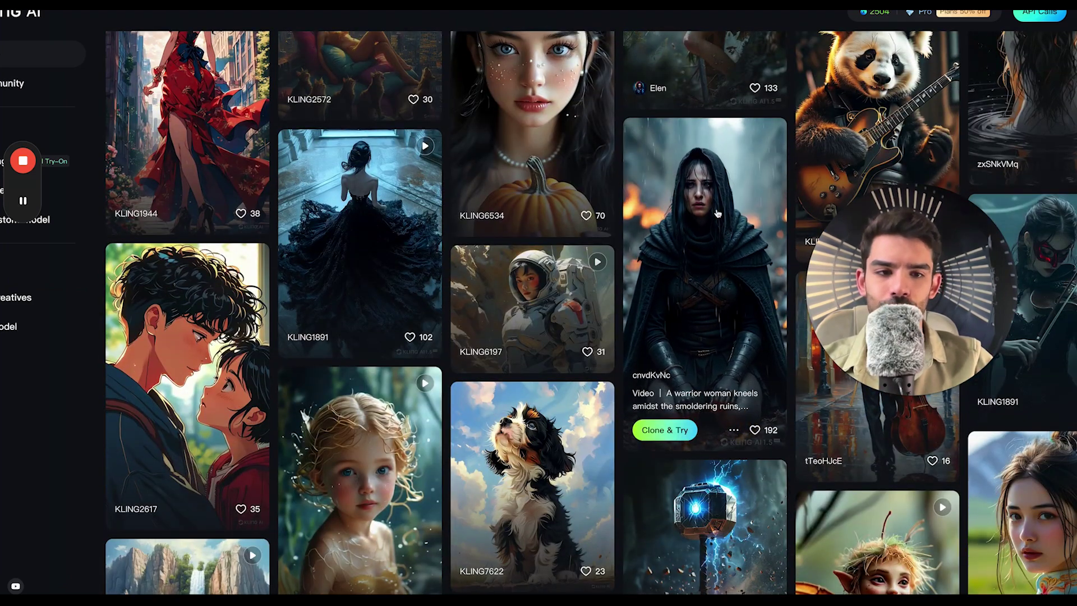
scroll(717, 213, down, 2)
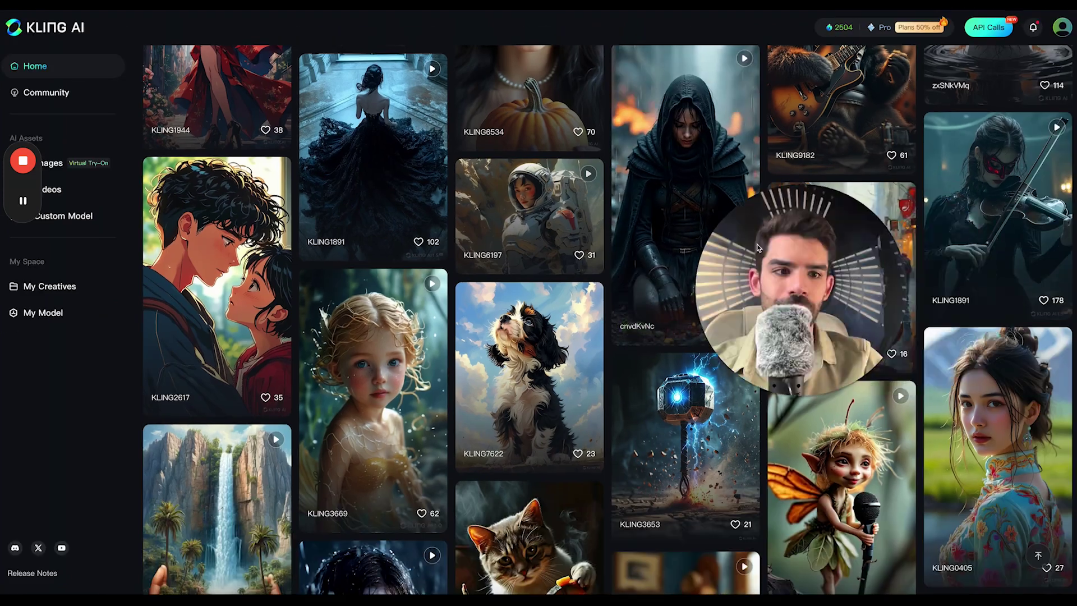
click(1076, 235)
scroll(1028, 229, down, 6)
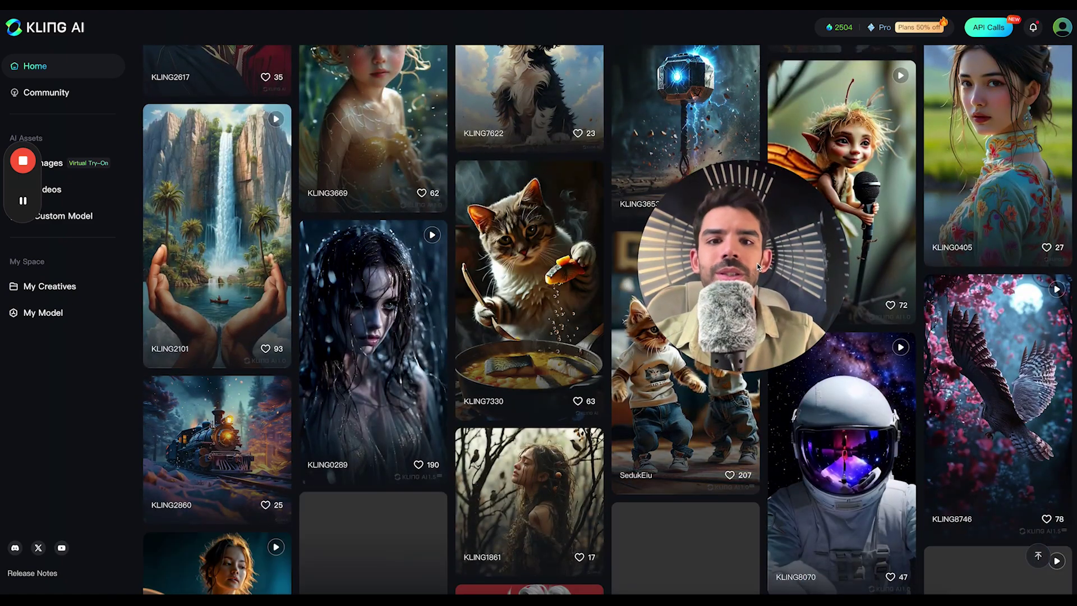
scroll(434, 315, down, 4)
scroll(440, 322, down, 3)
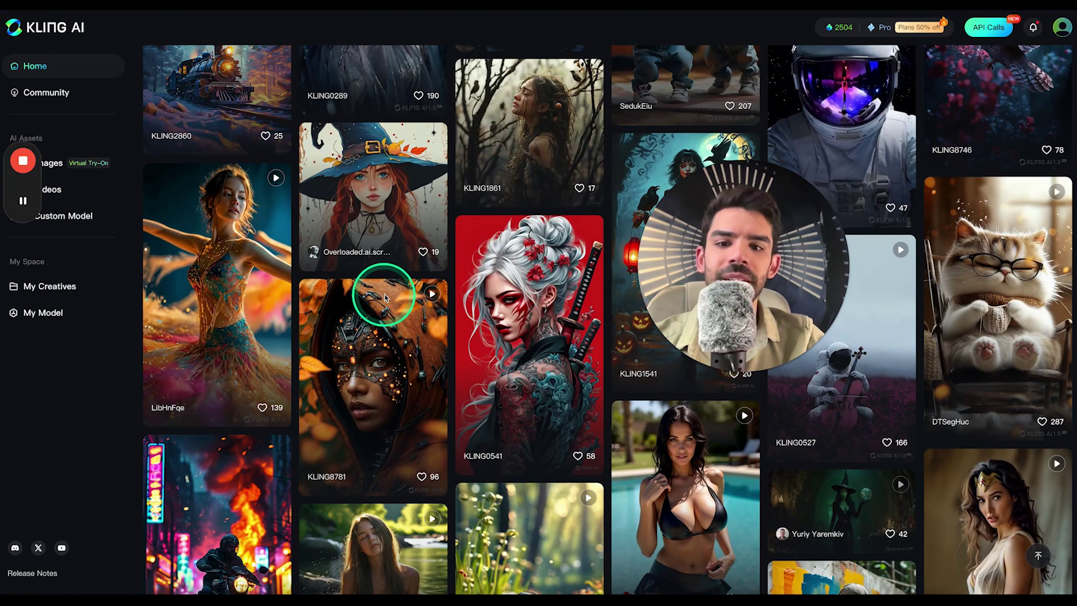
Leave the home page gallery for the AI Videos workspace and play the newest video of Captain America on a rooftop
scroll(384, 297, down, 2)
scroll(385, 298, up, 6)
scroll(385, 297, up, 15)
scroll(384, 297, up, 5)
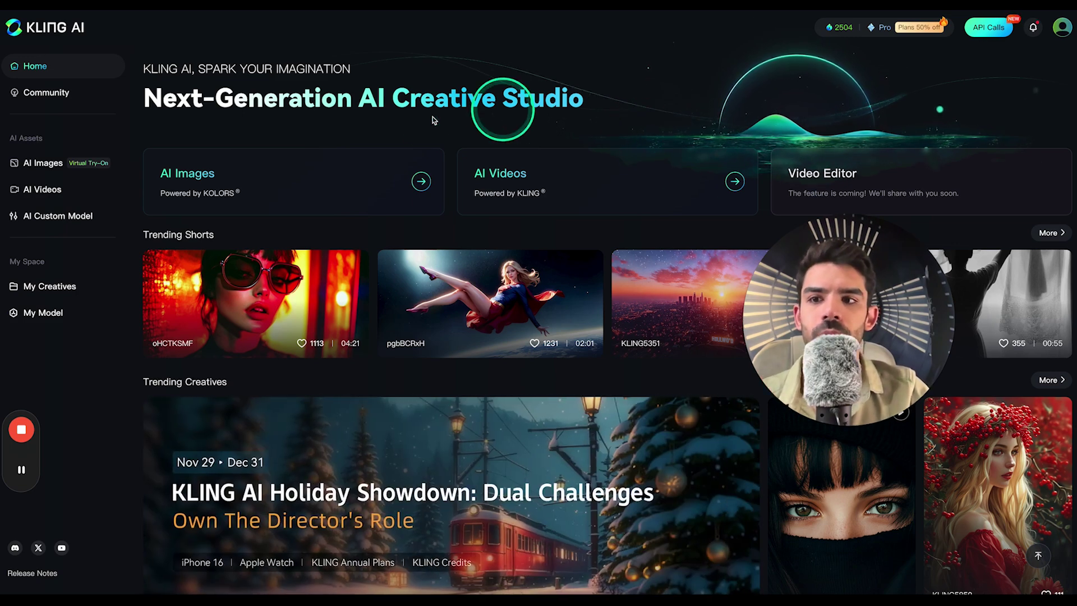
click(44, 191)
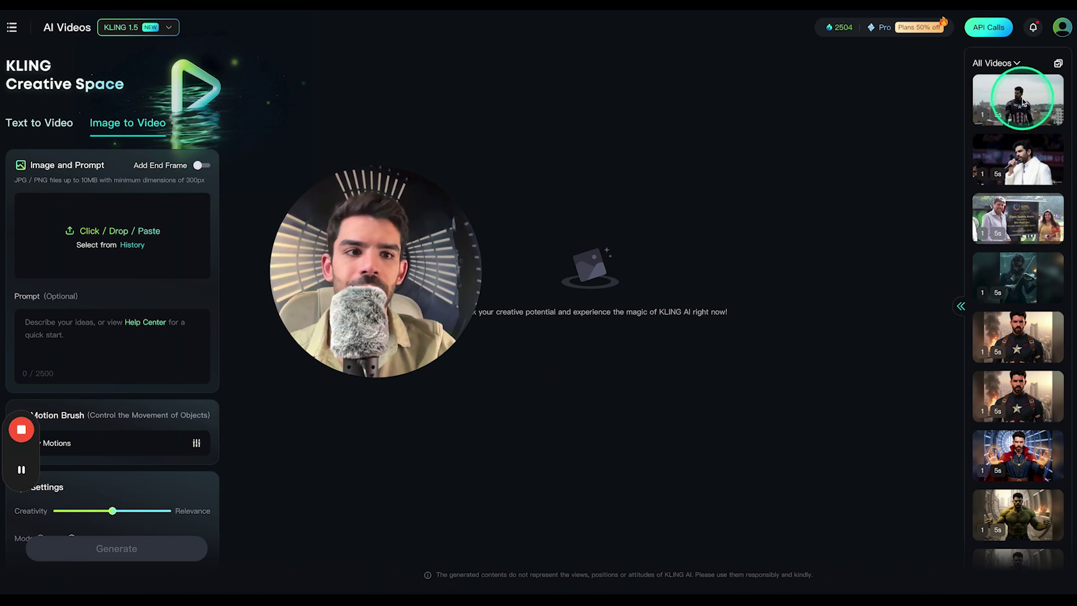
click(1009, 104)
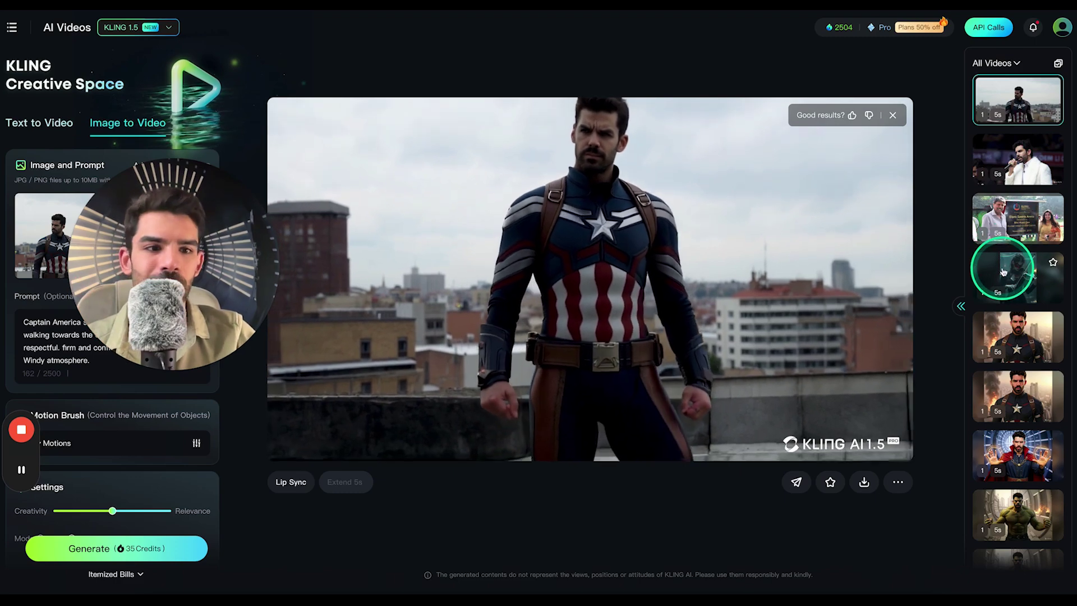
Play older generated videos from the history: Captain America before a burning city, Superman, Iron Man, Thor and the seaside mansion at sunset
click(1013, 335)
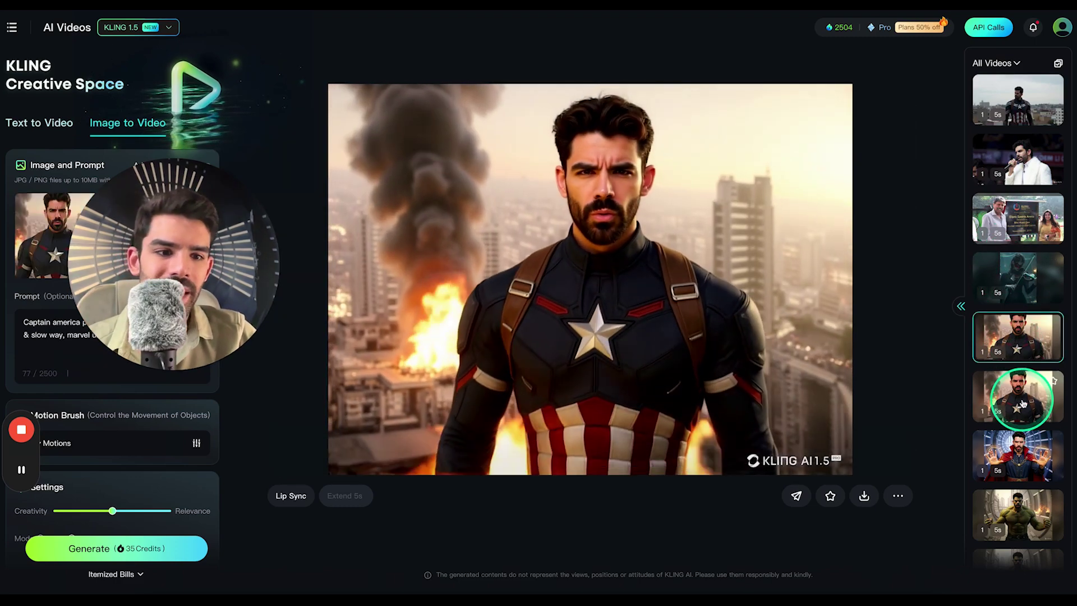
scroll(1021, 395, down, 5)
click(1021, 430)
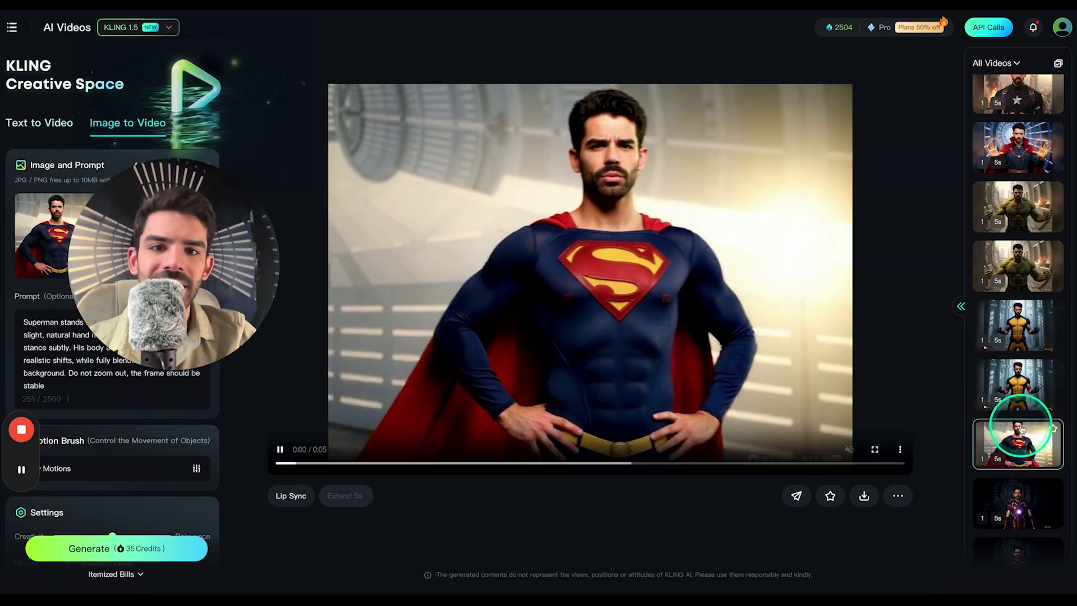
scroll(1021, 430, down, 1)
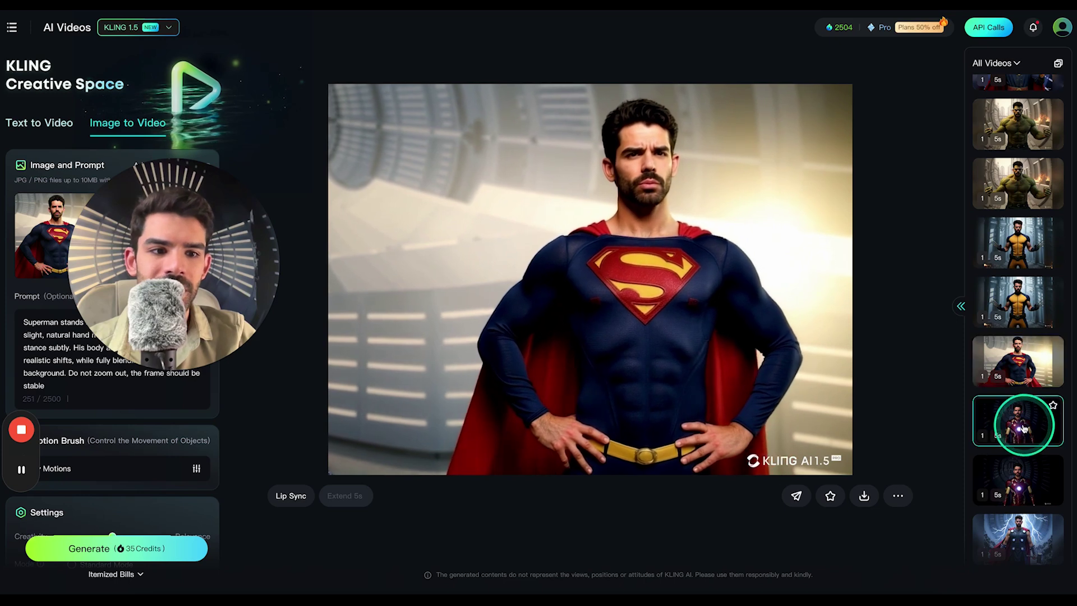
click(1023, 428)
scroll(1020, 426, down, 1)
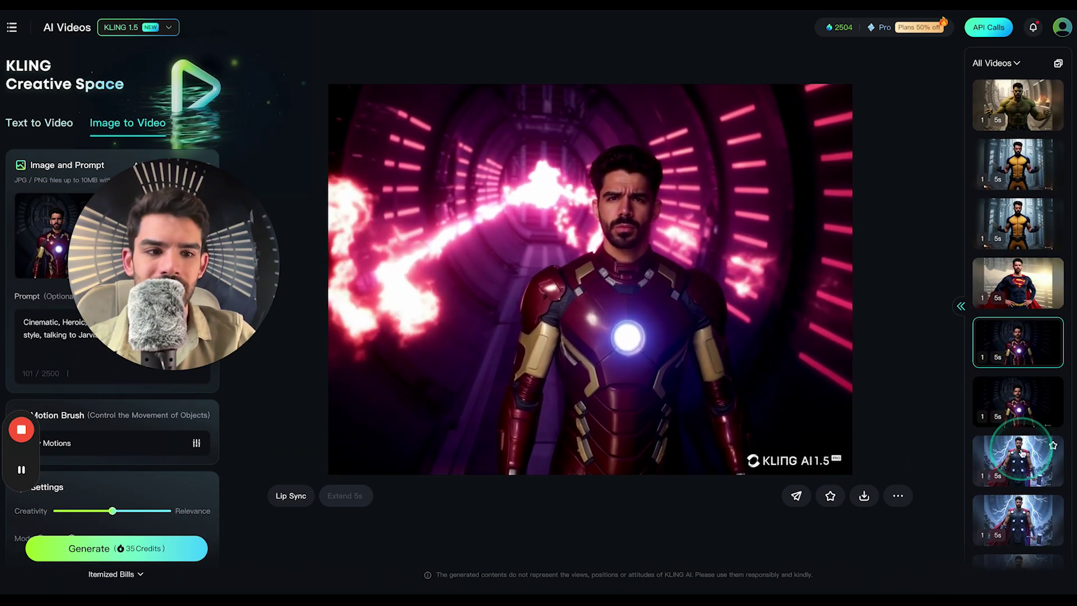
click(1021, 452)
scroll(1022, 452, down, 3)
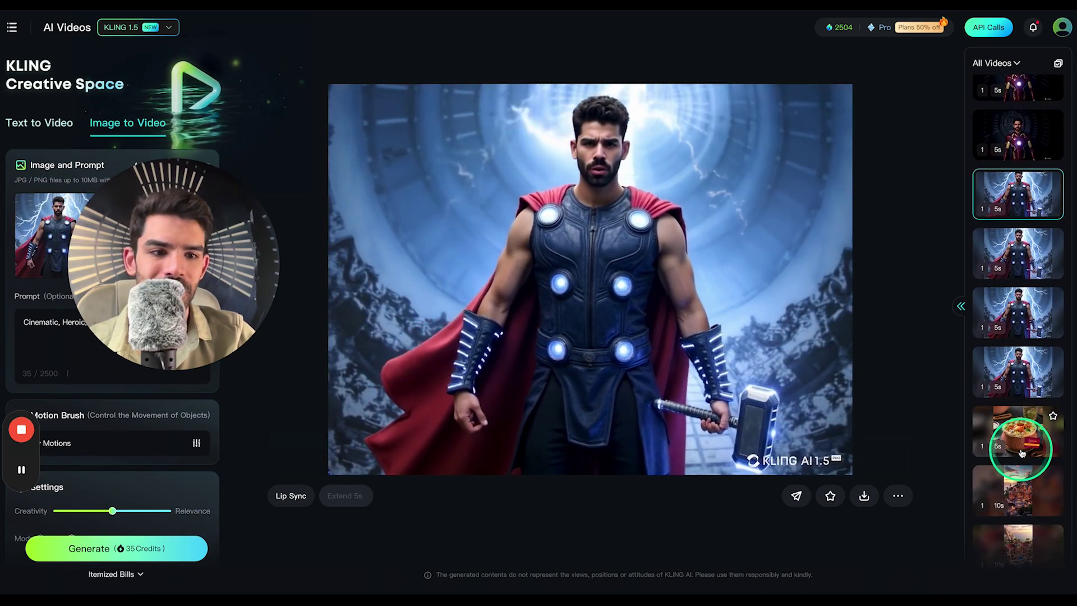
click(1014, 492)
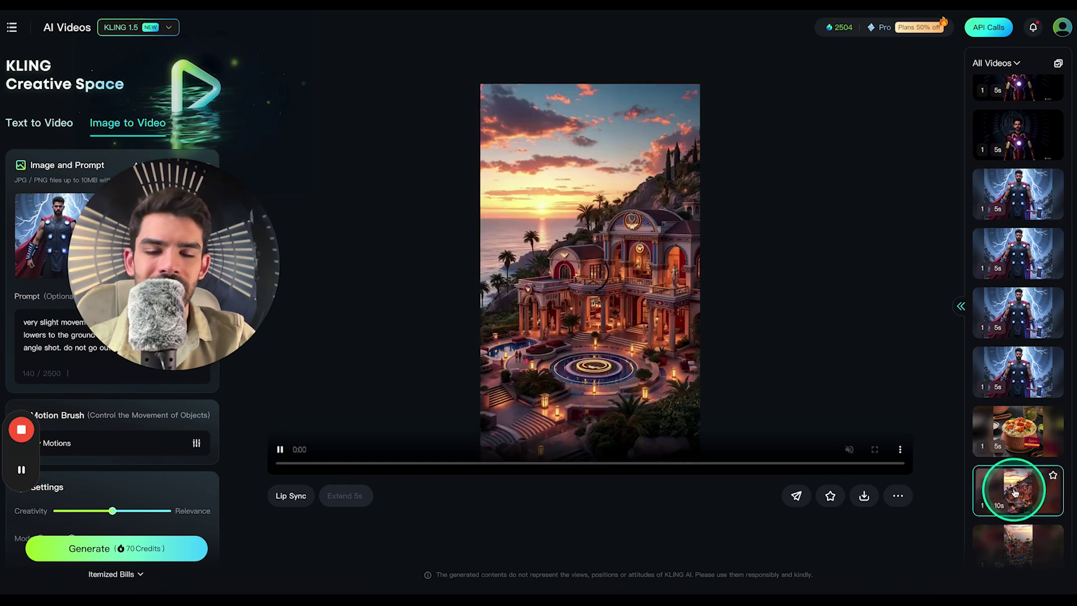